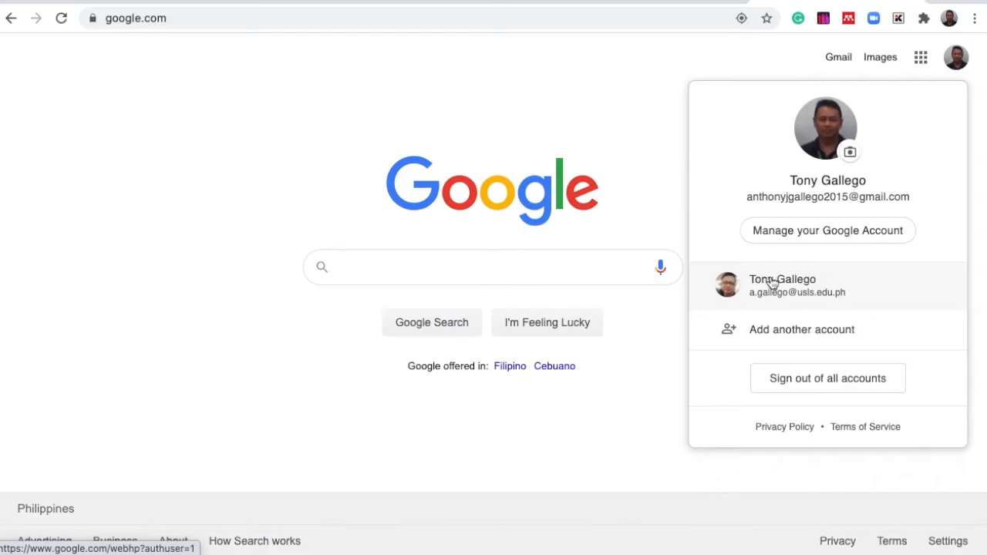
- Switch to the school Google account and open Forms from the apps launcher
{"action": "left_click", "coordinate": [769, 291]}
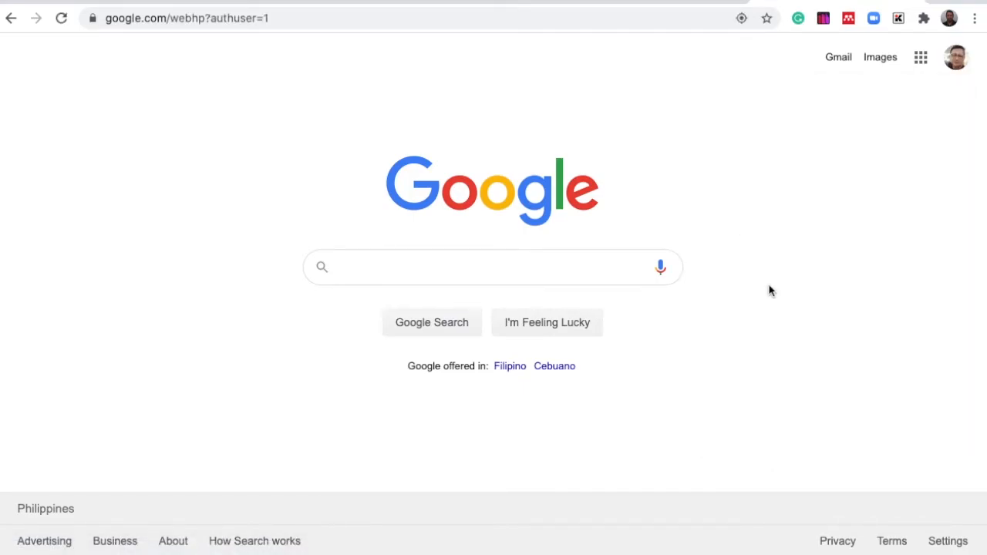
{"action": "left_click", "coordinate": [921, 61]}
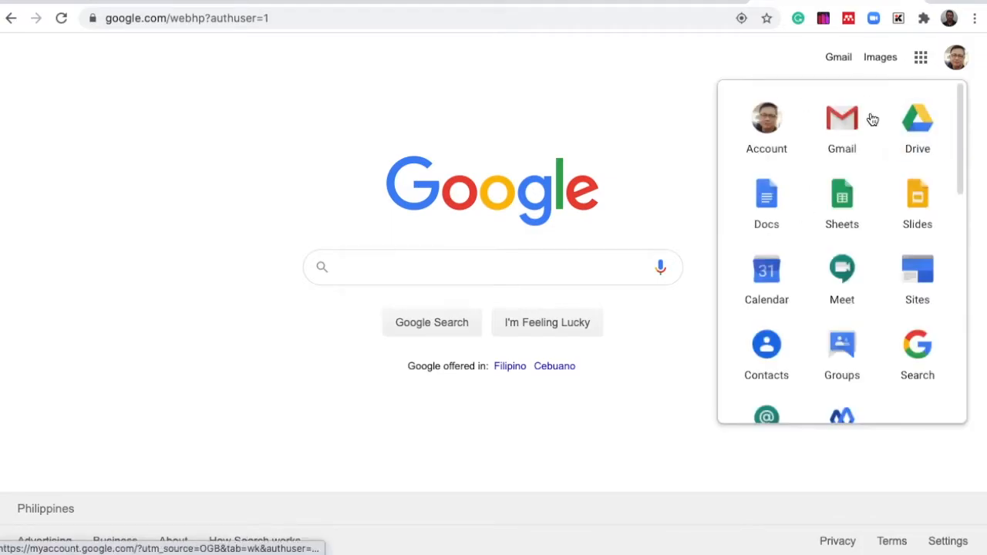
{"action": "scroll", "coordinate": [829, 301], "scroll_direction": "down", "scroll_amount": 3}
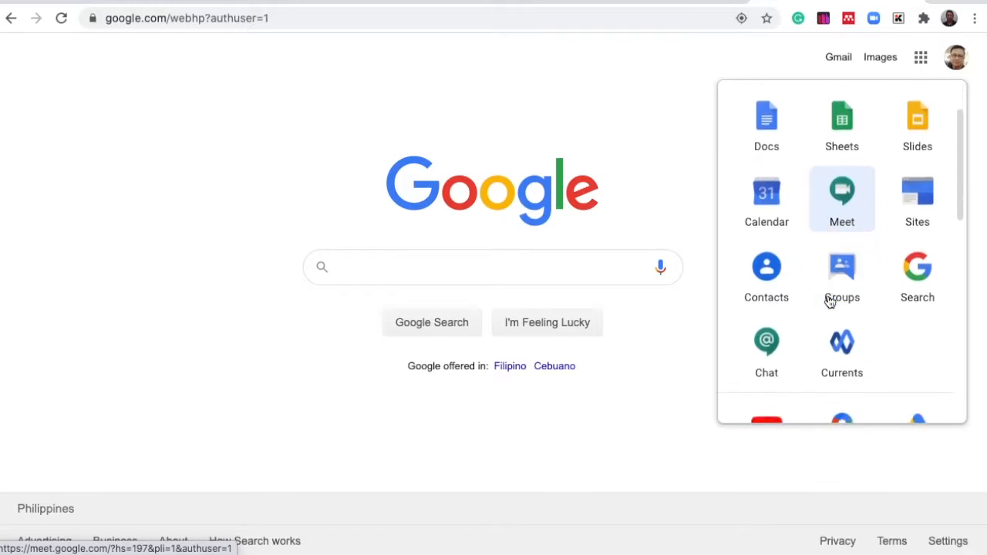
{"action": "scroll", "coordinate": [829, 301], "scroll_direction": "down", "scroll_amount": 2}
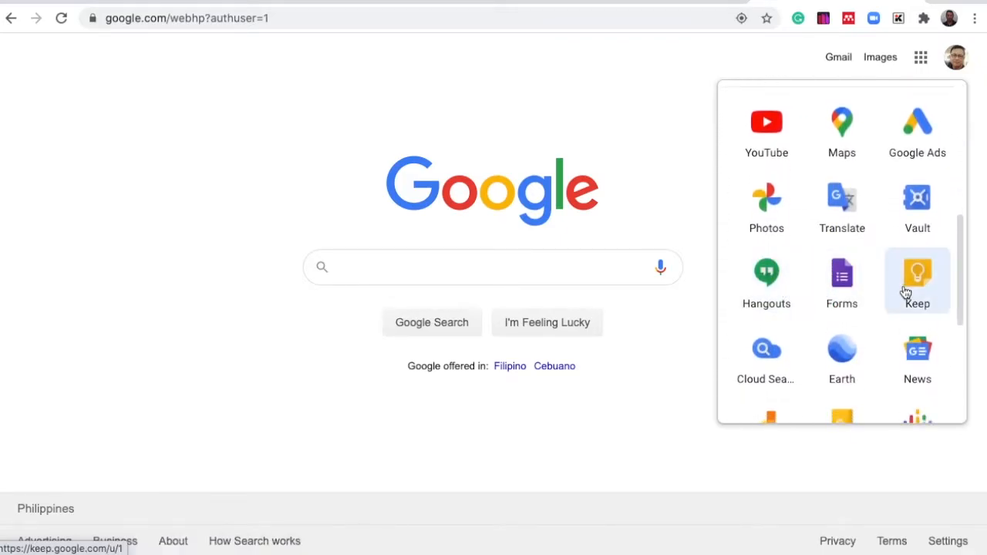
{"action": "left_click", "coordinate": [842, 293]}
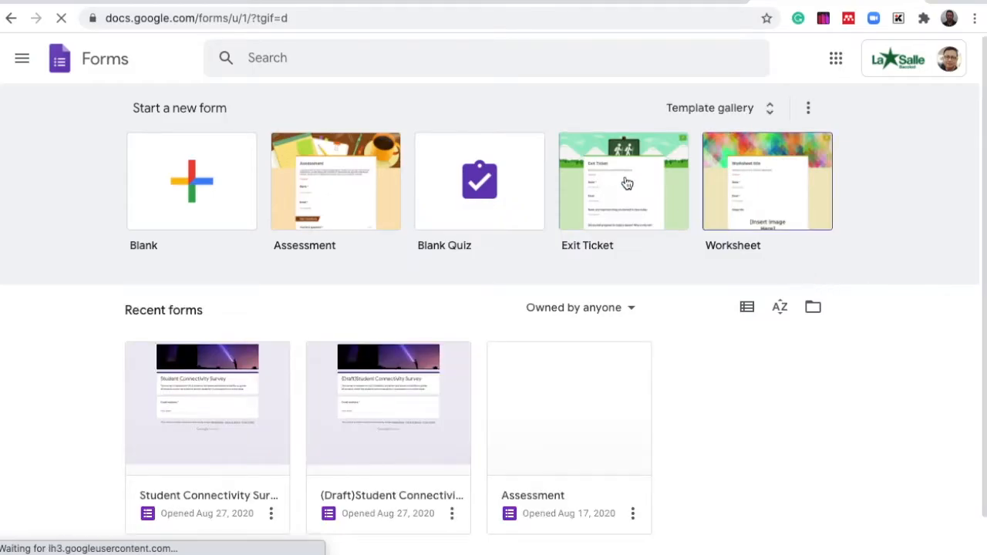
- Create a blank form and title it Student Connection Survey
{"action": "left_click", "coordinate": [191, 182]}
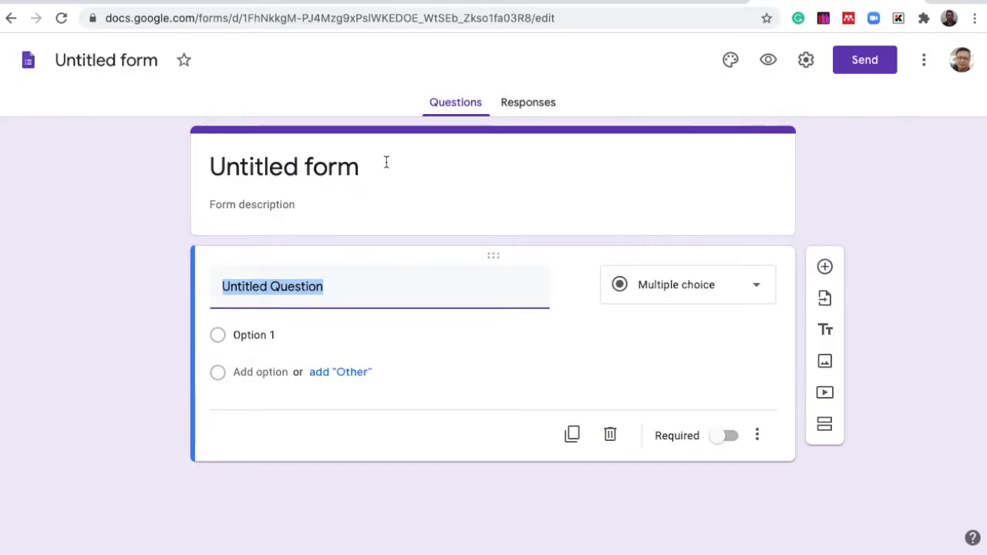
{"action": "left_click", "coordinate": [386, 162]}
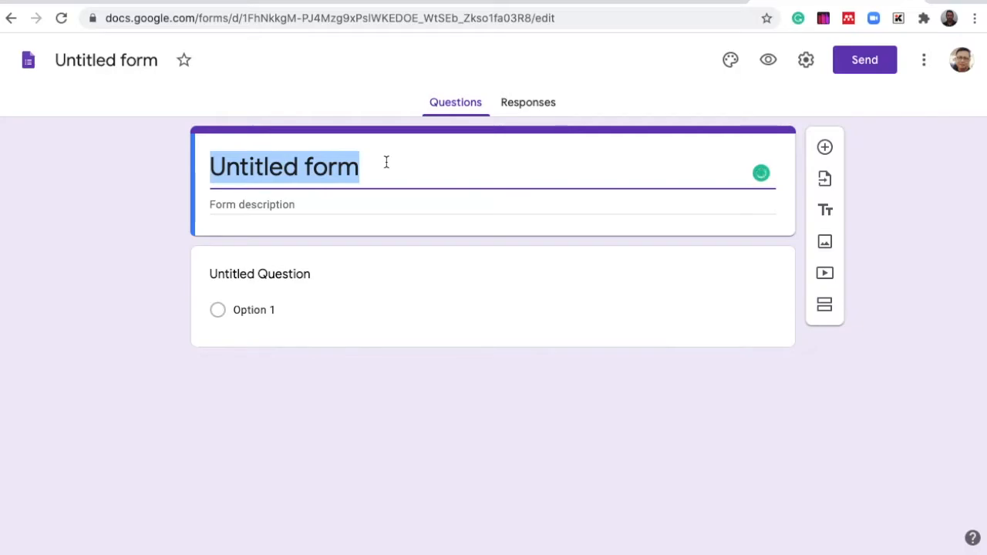
{"action": "type", "text": "Student"}
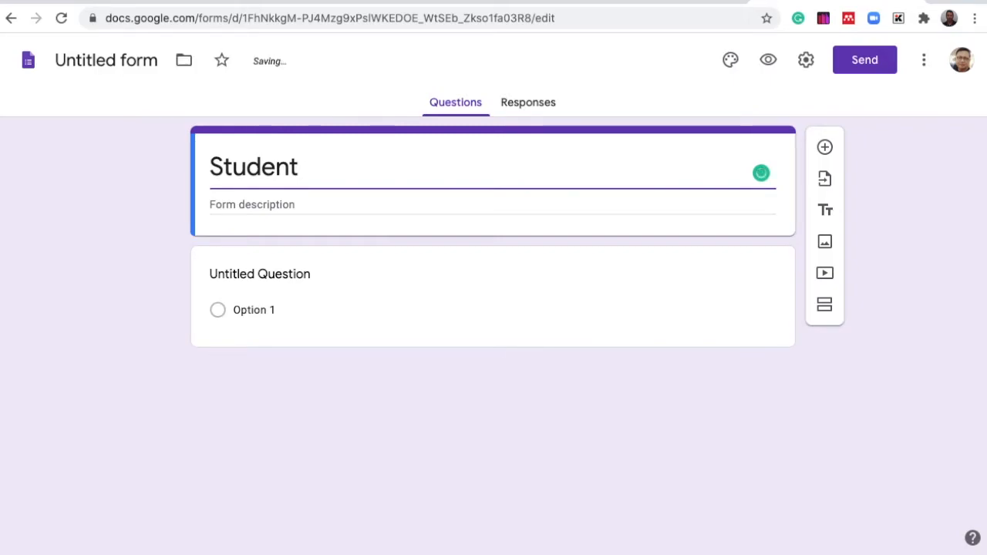
{"action": "type", "text": " Co"}
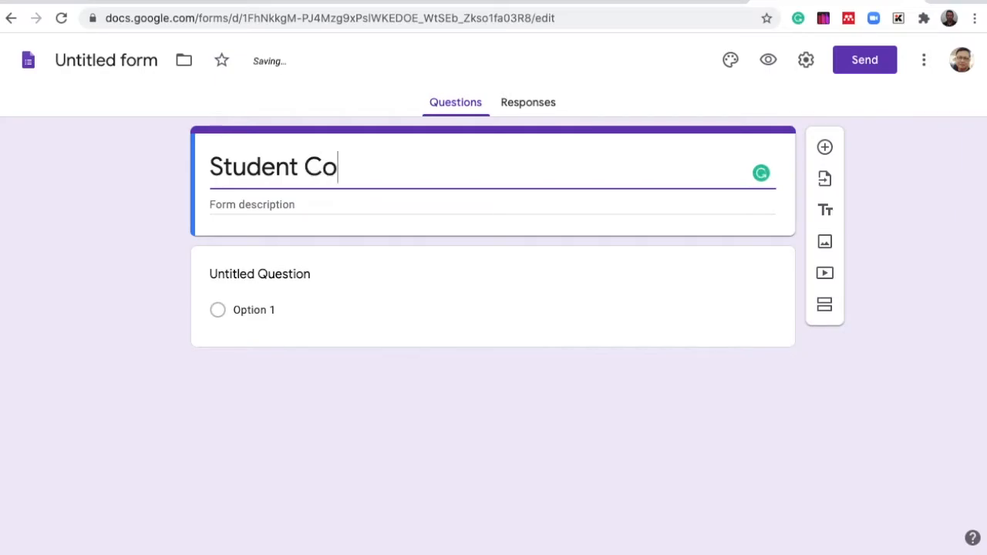
{"action": "type", "text": "nnection"}
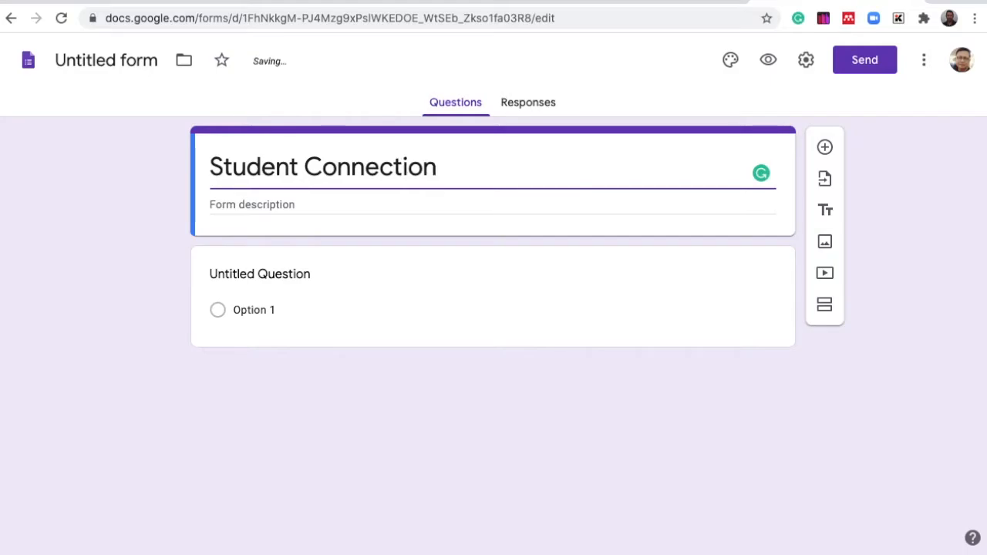
{"action": "type", "text": " Survey"}
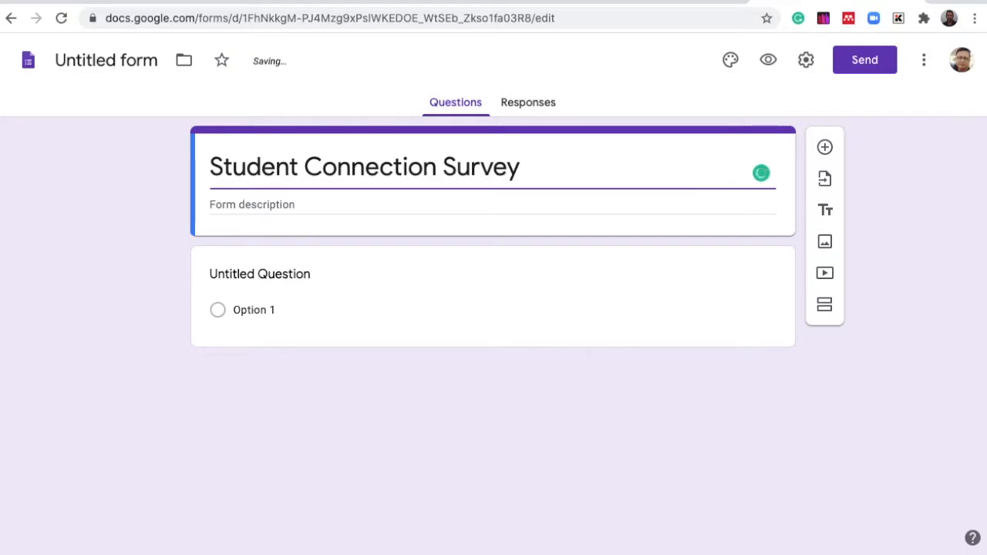
{"action": "left_click", "coordinate": [210, 165]}
{"action": "type", "text": "(Draft"}
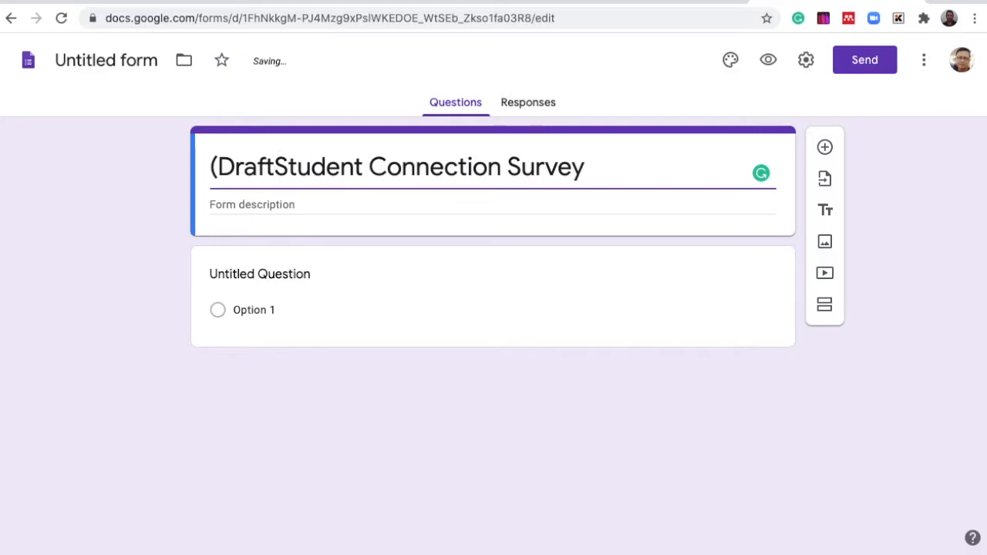
{"action": "type", "text": ")"}
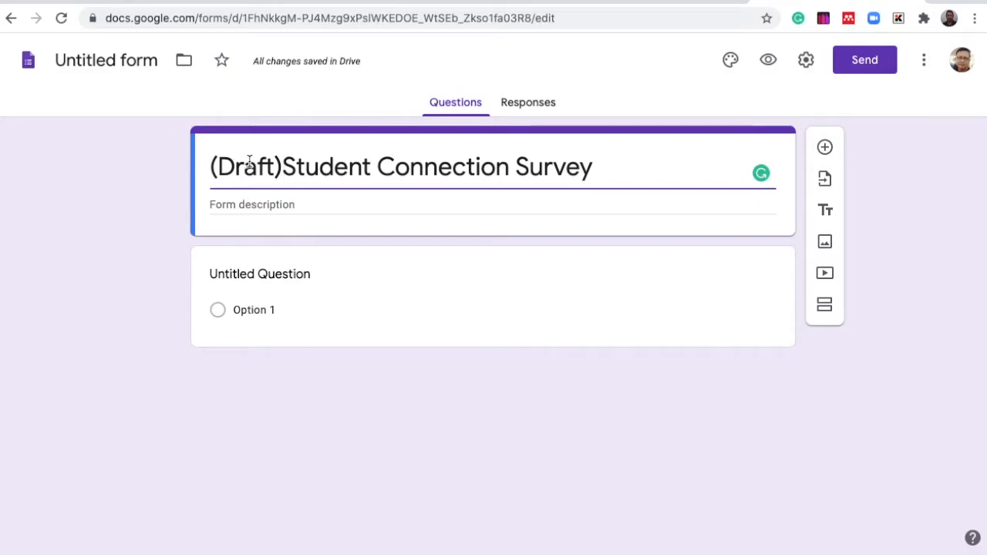
{"action": "key", "text": "BackSpace"}
{"action": "key", "text": "BackSpace"}
{"action": "key", "text": "BackSpace"}
{"action": "key", "text": "BackSpace"}
{"action": "key", "text": "BackSpace"}
{"action": "key", "text": "BackSpace"}
{"action": "key", "text": "BackSpace"}
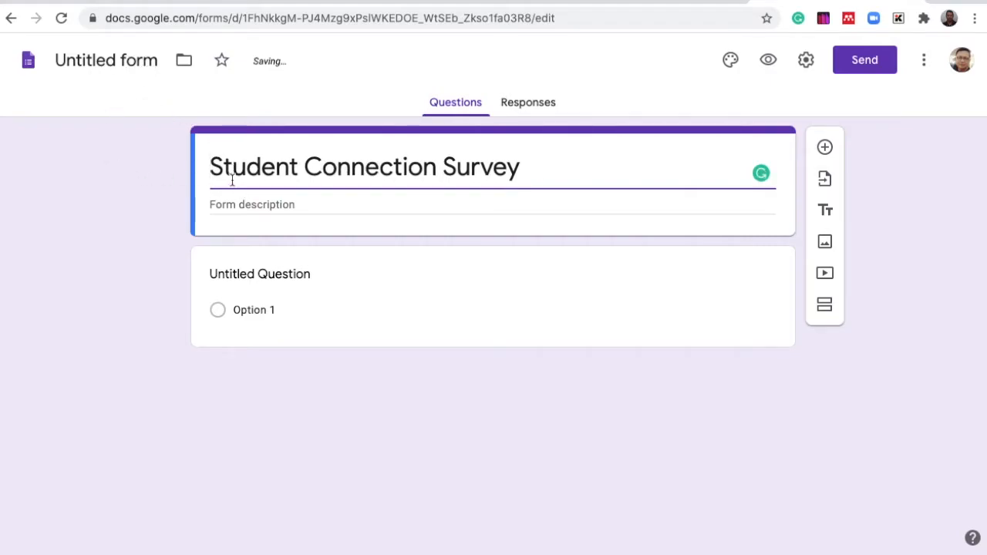
- Name the file Student Connection Survey and paste the survey description about USLS students' online class capability
{"action": "left_click", "coordinate": [124, 61]}
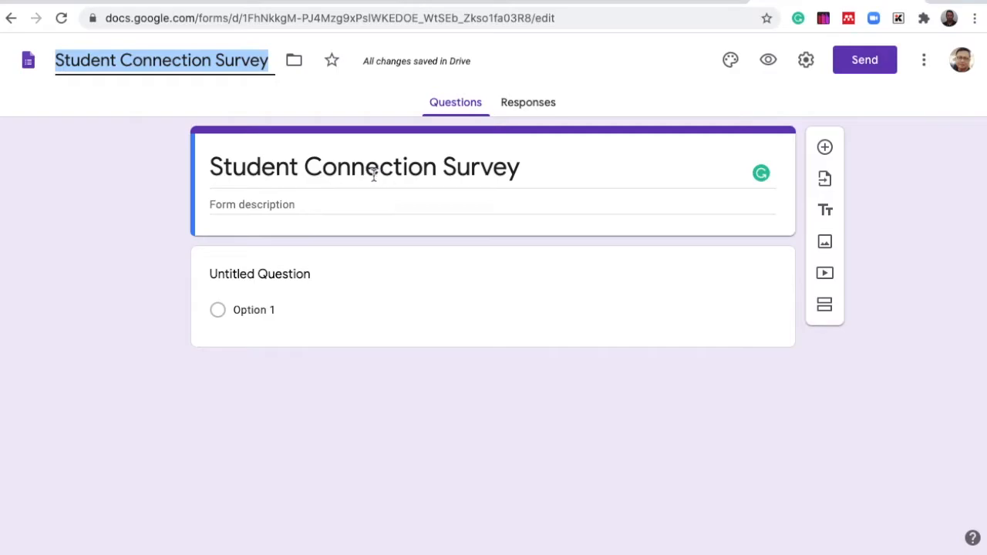
{"action": "left_click", "coordinate": [266, 204]}
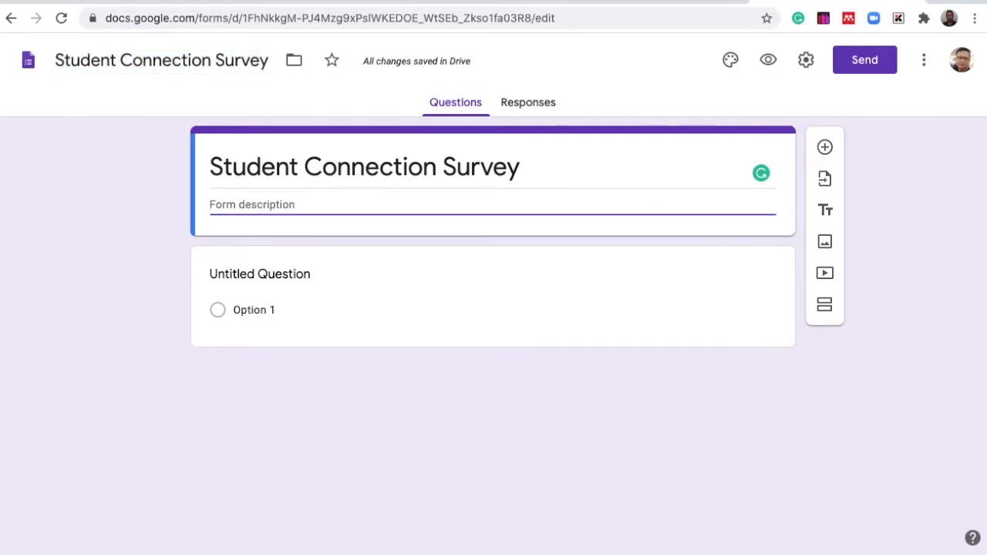
{"action": "key", "text": "super+Tab"}
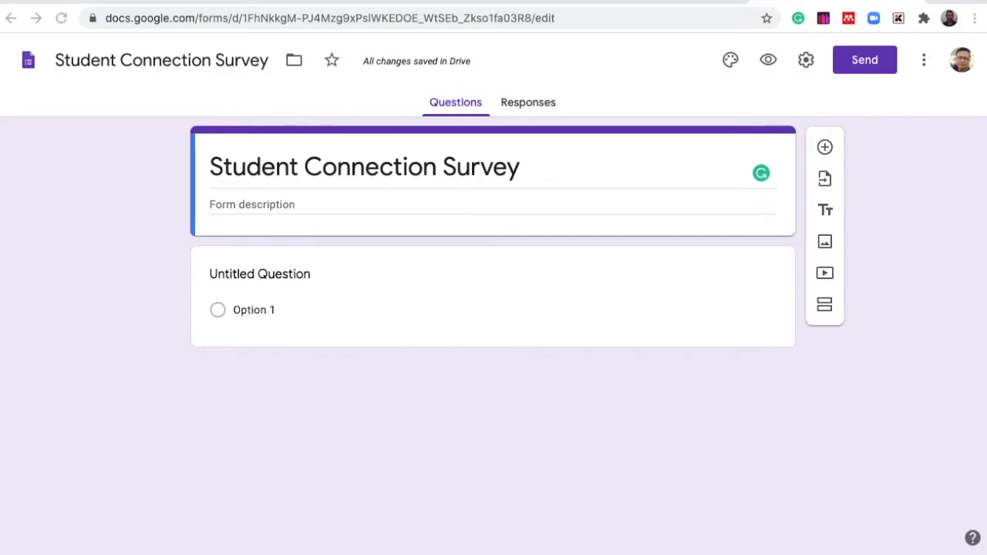
{"action": "left_click", "coordinate": [300, 203]}
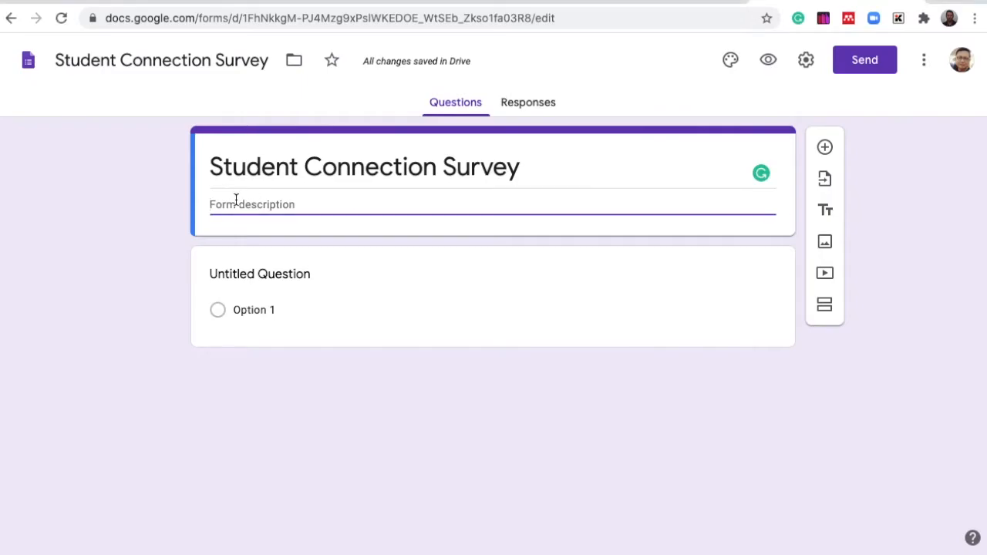
{"action": "type", "text": "This survey is intended for USLS students, the admin and faculty would like to gather information wither the students has the capability to participate in an online class."}
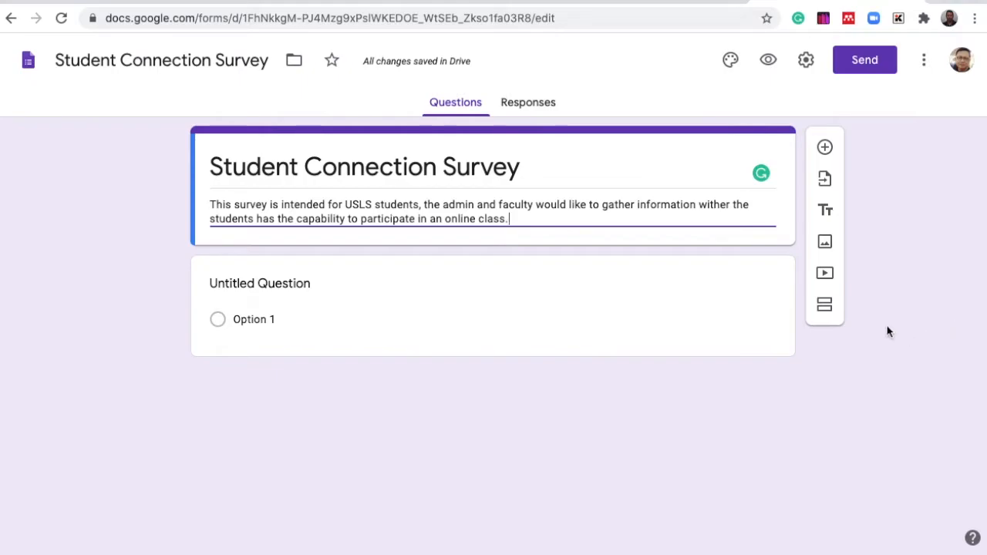
- Add a second section titled Personal Information
{"action": "left_click", "coordinate": [824, 310]}
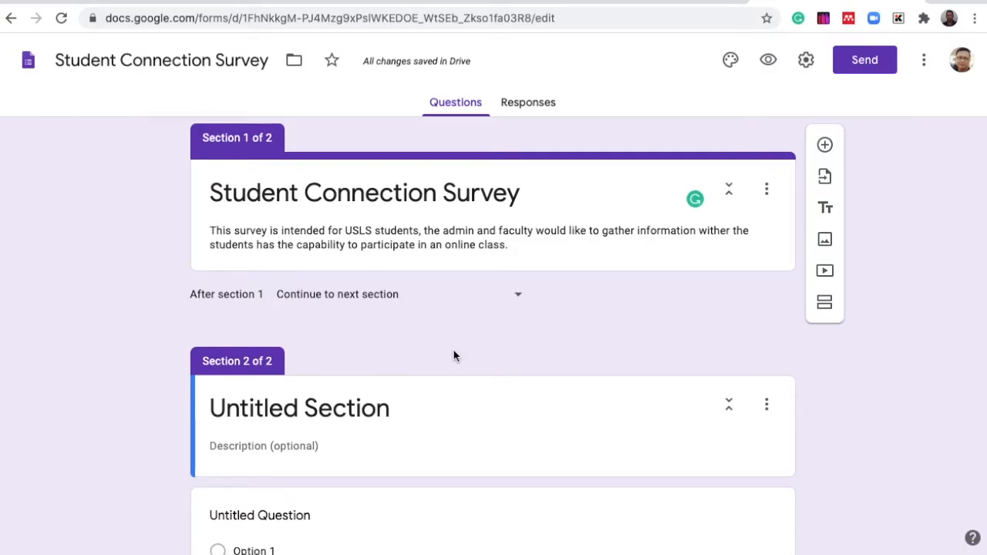
{"action": "scroll", "coordinate": [454, 355], "scroll_direction": "down", "scroll_amount": 1}
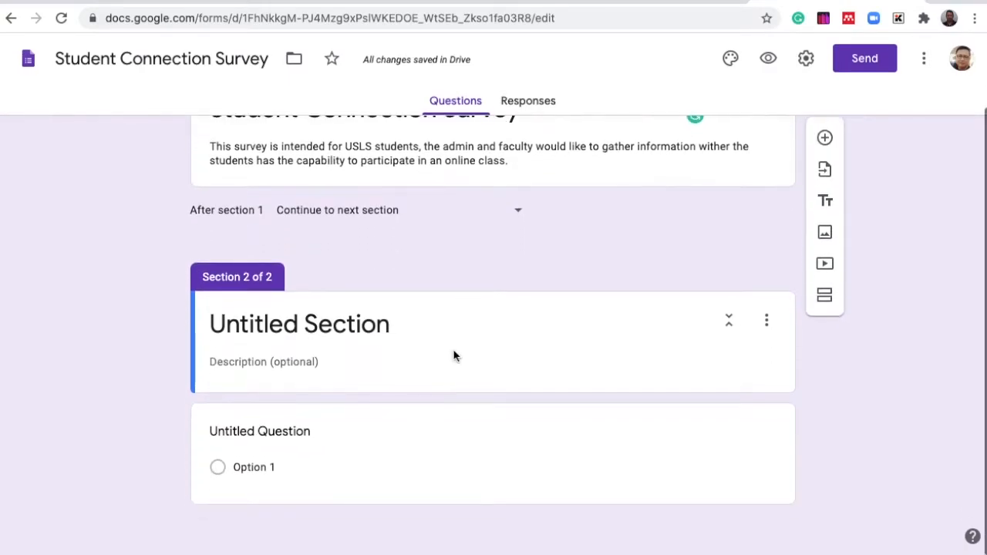
{"action": "left_click", "coordinate": [388, 325]}
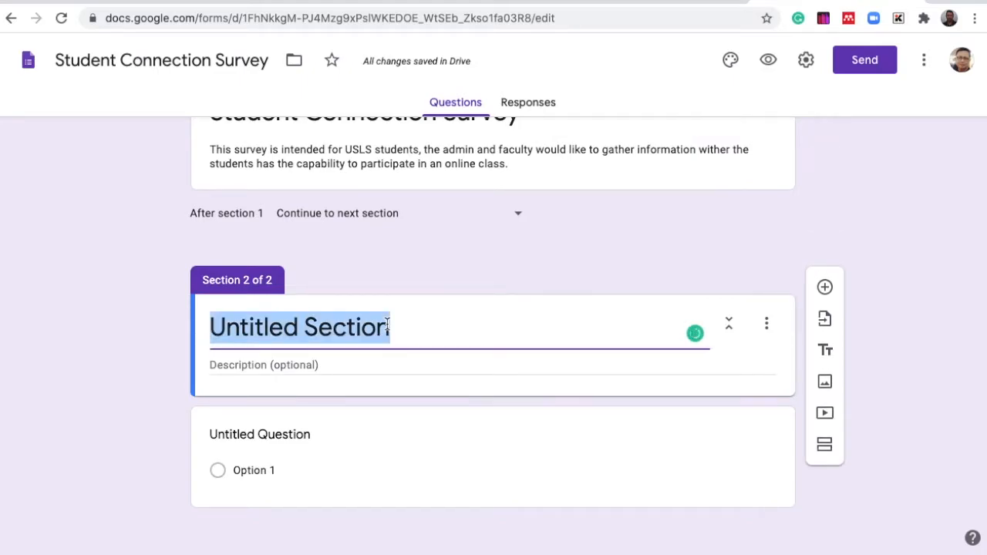
{"action": "type", "text": "Perso"}
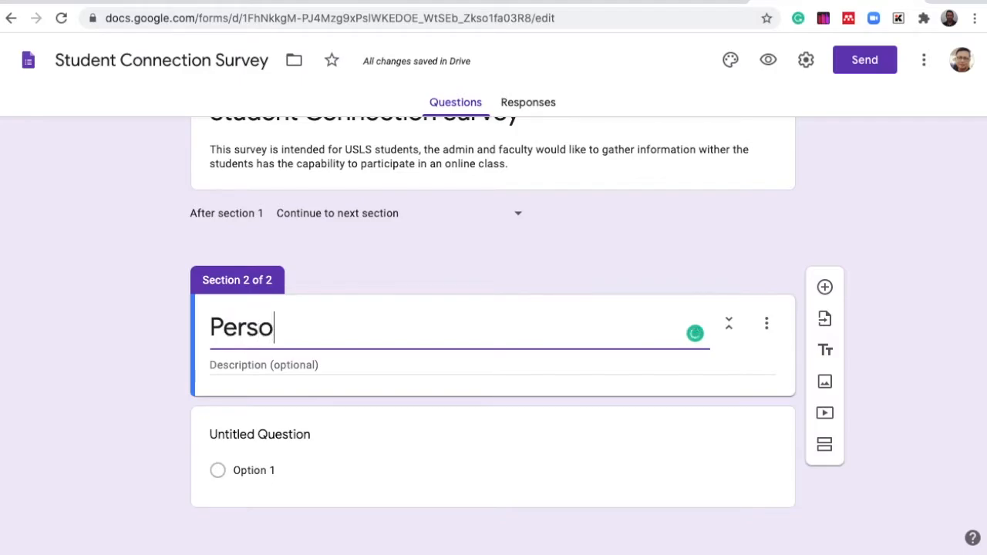
{"action": "type", "text": "nal "}
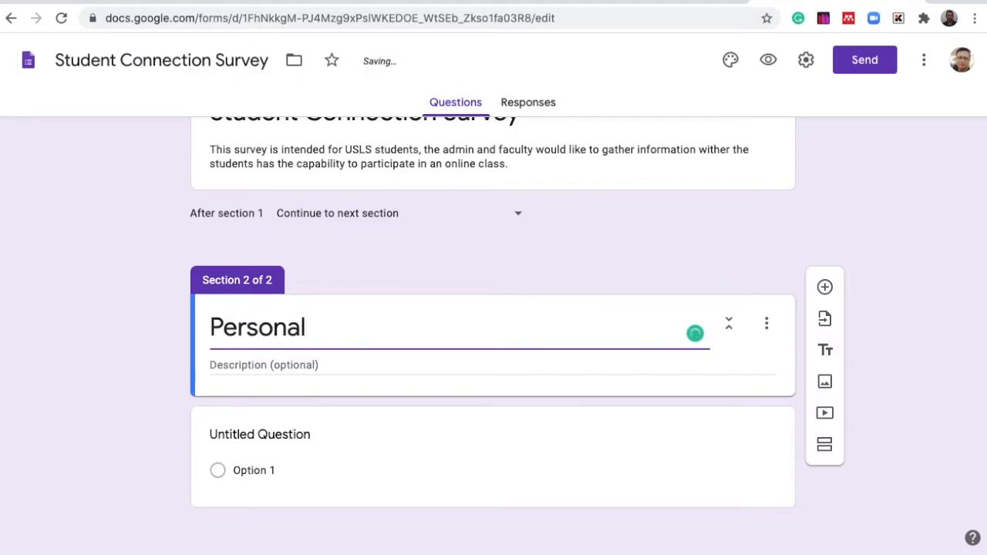
{"action": "type", "text": "Informa"}
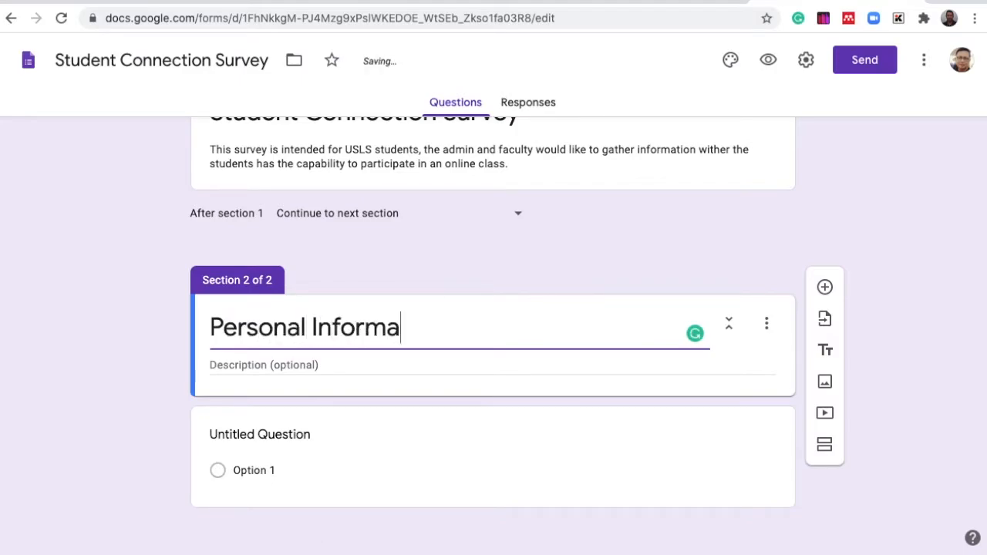
{"action": "type", "text": "tion"}
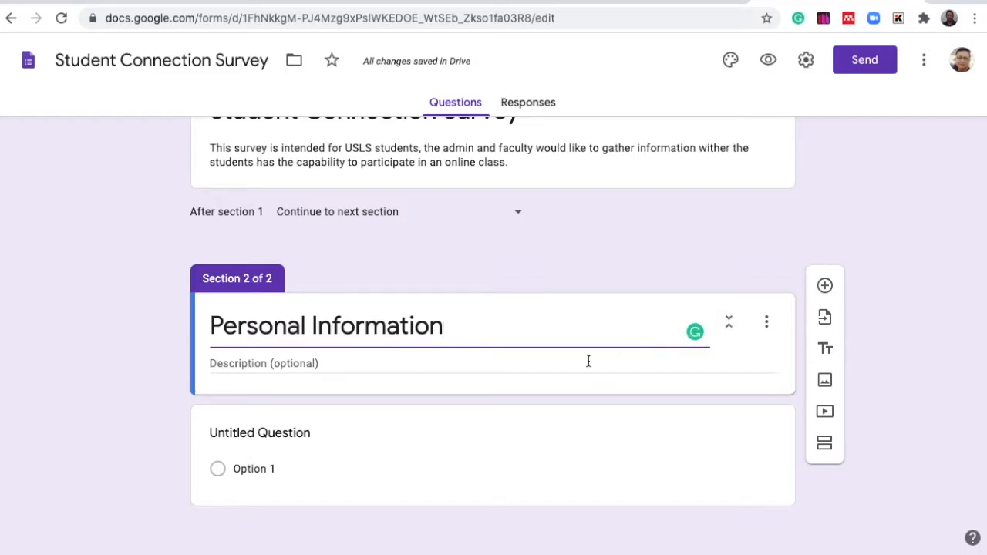
- Title the section's first question Complete Name as a Short answer question
{"action": "scroll", "coordinate": [588, 361], "scroll_direction": "up", "scroll_amount": 1}
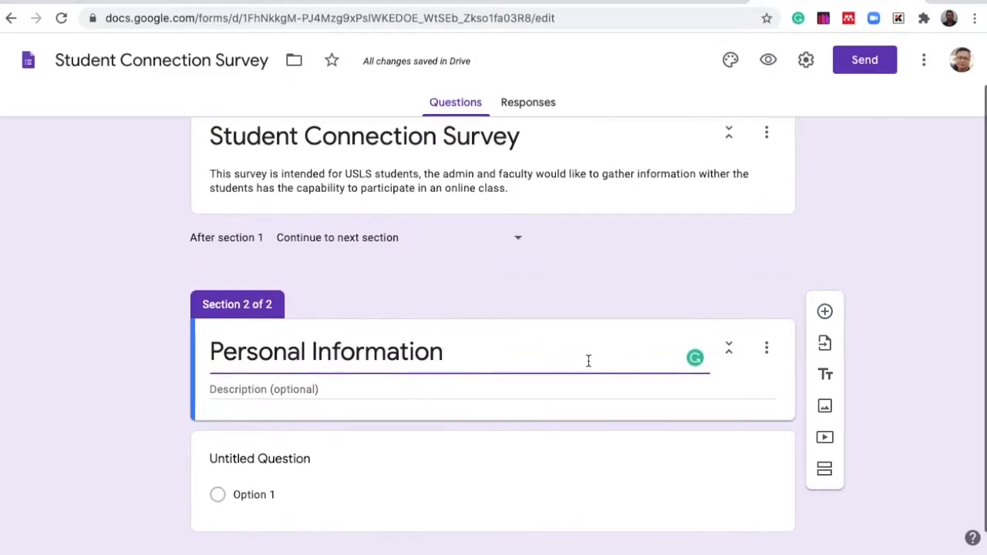
{"action": "scroll", "coordinate": [589, 361], "scroll_direction": "down", "scroll_amount": 1}
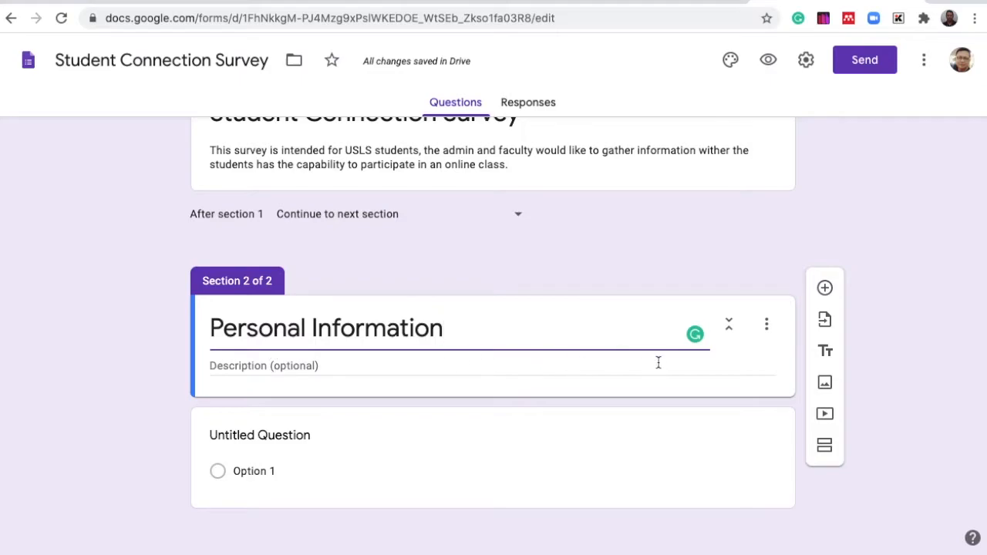
{"action": "scroll", "coordinate": [708, 445], "scroll_direction": "down", "scroll_amount": 1}
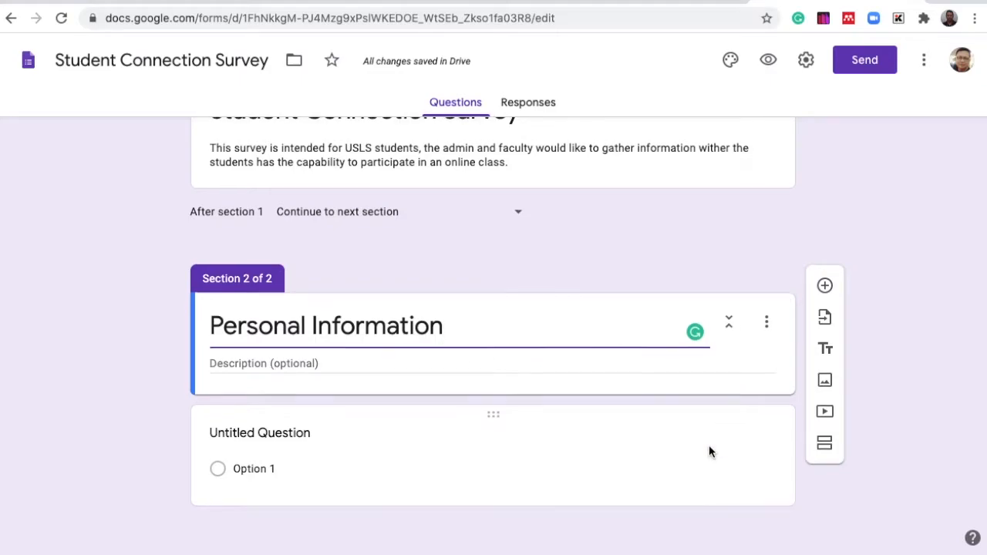
{"action": "scroll", "coordinate": [709, 446], "scroll_direction": "up", "scroll_amount": 1}
{"action": "left_click", "coordinate": [773, 455]}
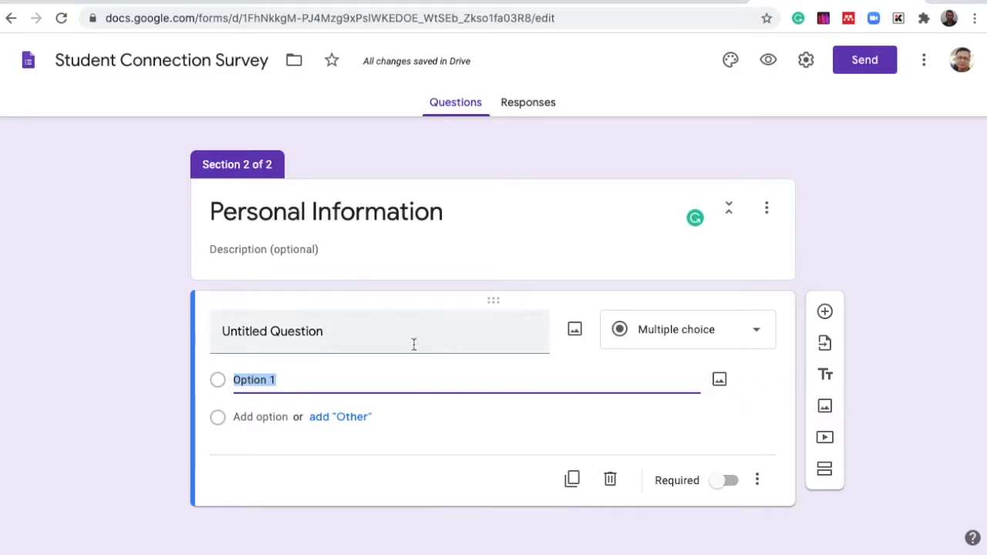
{"action": "left_click", "coordinate": [324, 331]}
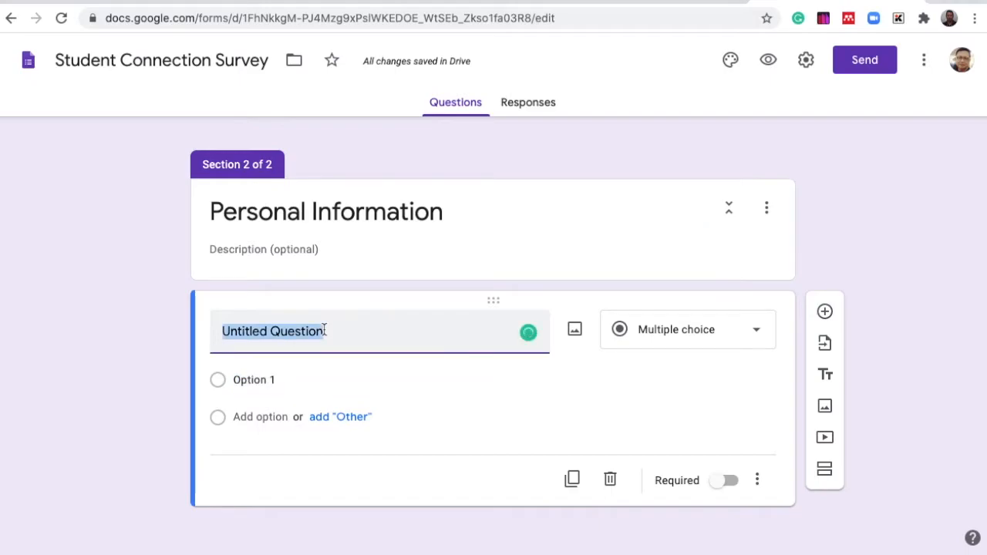
{"action": "type", "text": "Coml"}
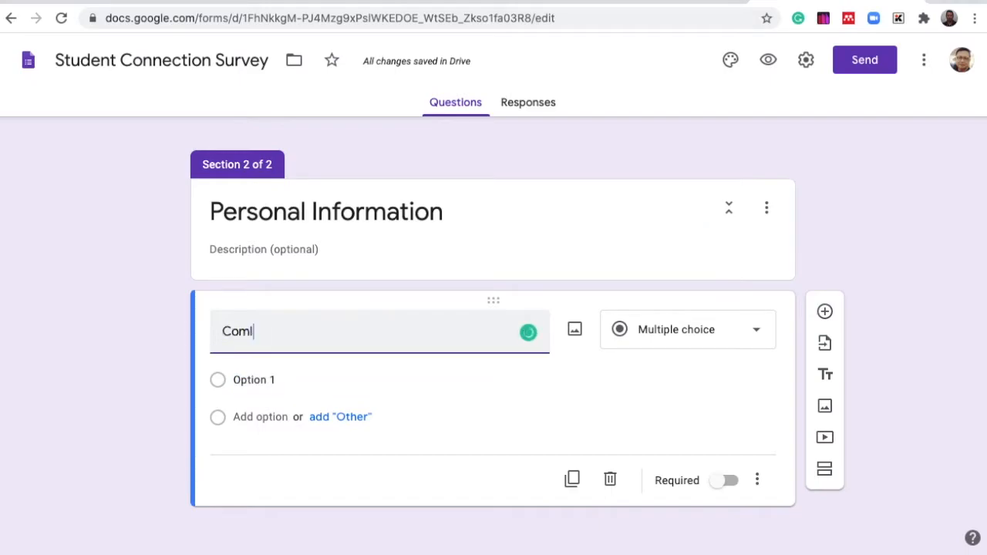
{"action": "key", "text": "BackSpace"}
{"action": "type", "text": "ple"}
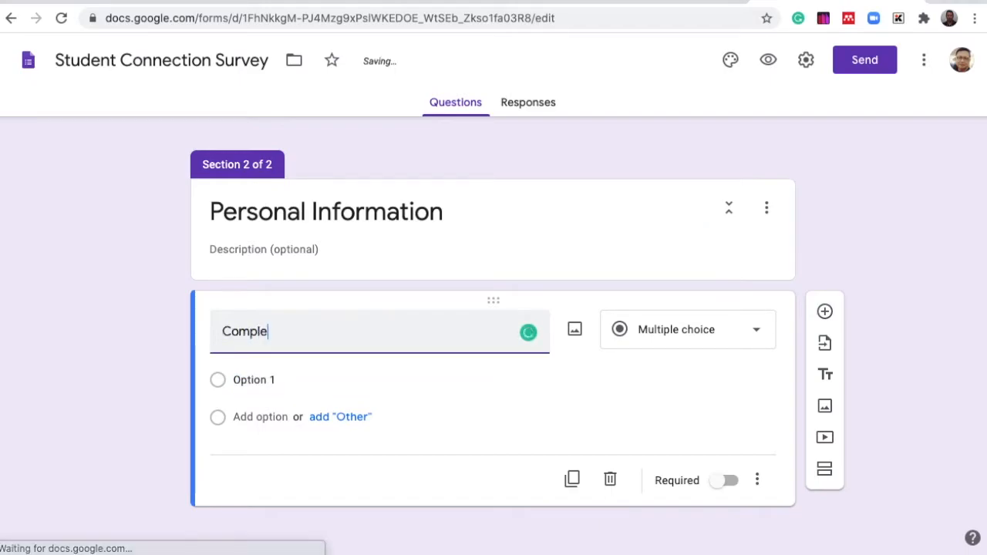
{"action": "type", "text": "te Name"}
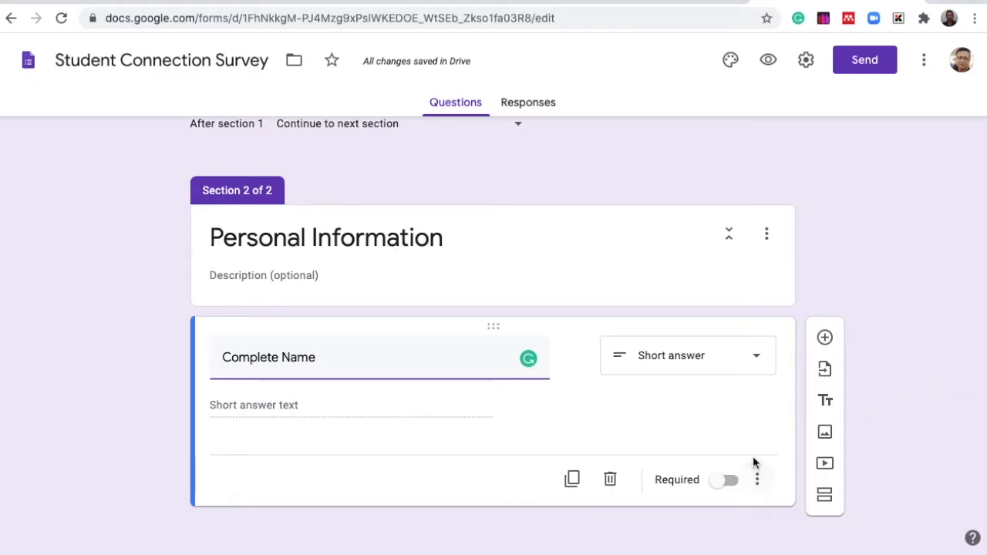
- Add a Short answer question titled ID Number and set its response validation to Text
{"action": "left_click", "coordinate": [825, 339]}
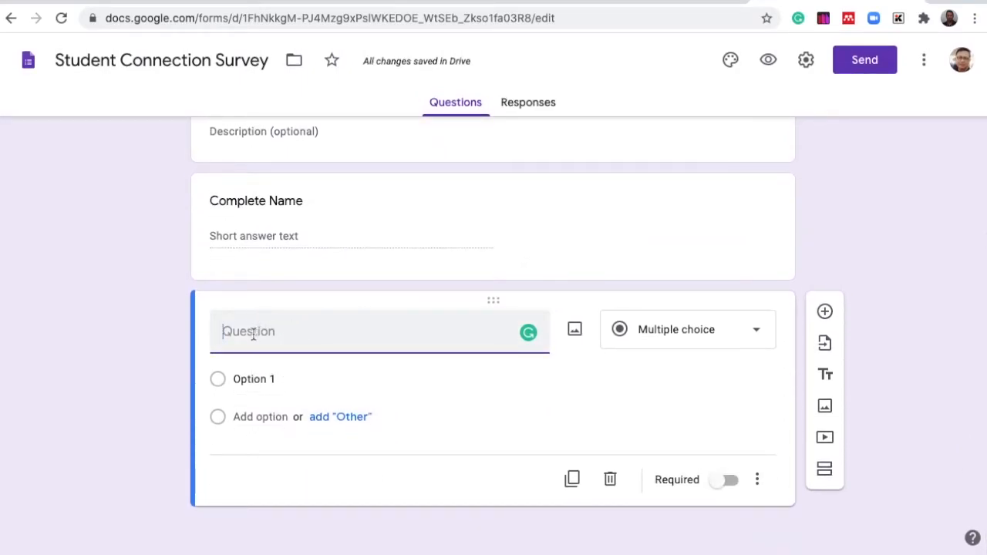
{"action": "type", "text": "I"}
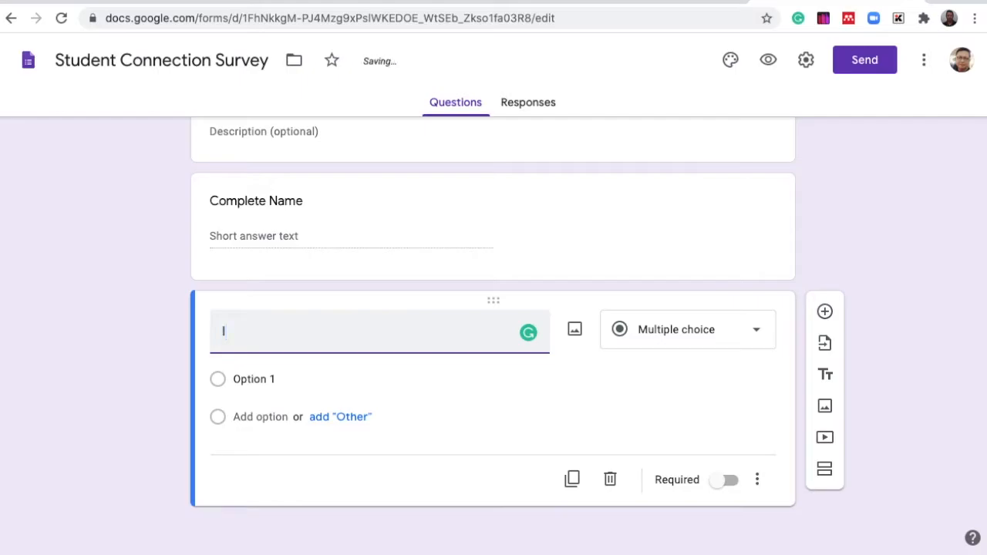
{"action": "type", "text": "D NU"}
{"action": "type", "text": "umber"}
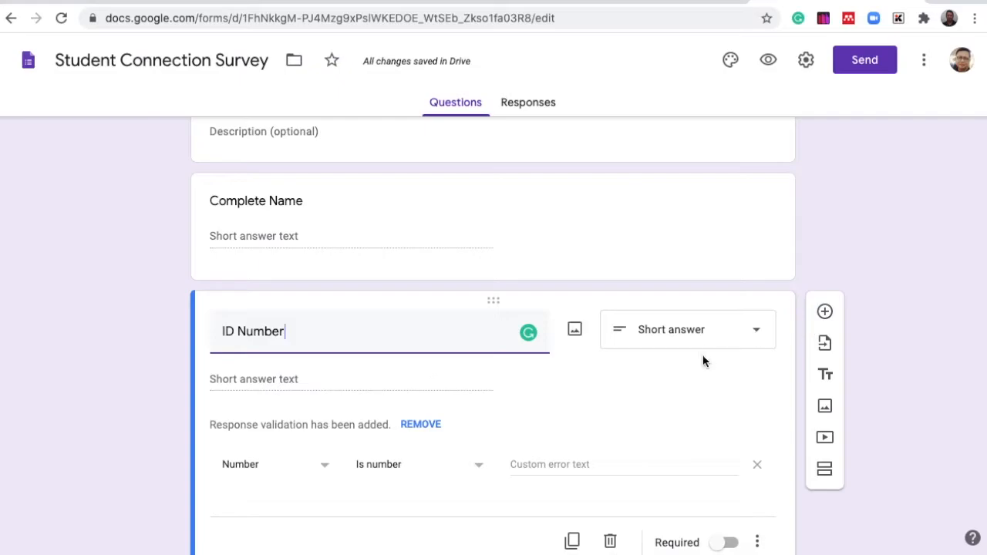
{"action": "left_click", "coordinate": [759, 334]}
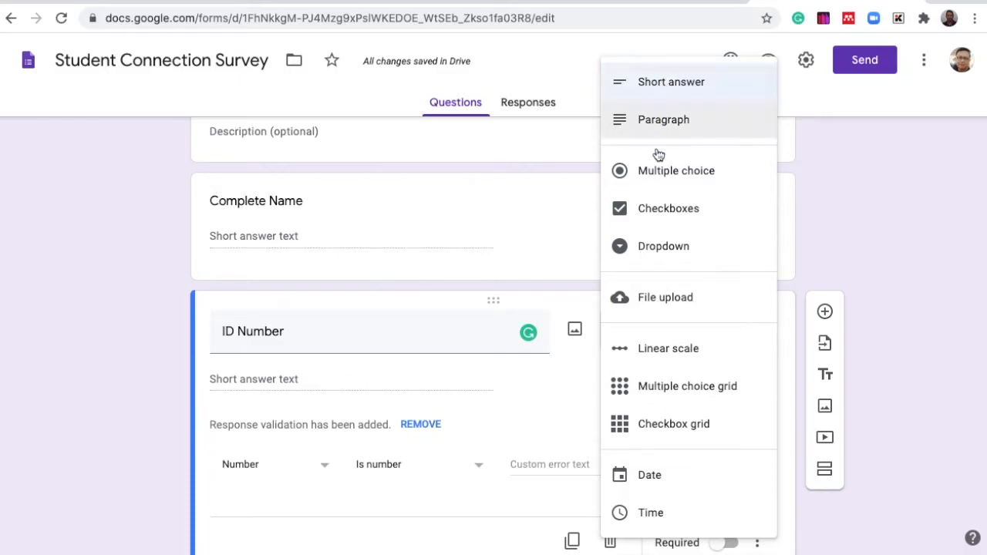
{"action": "left_click", "coordinate": [661, 90]}
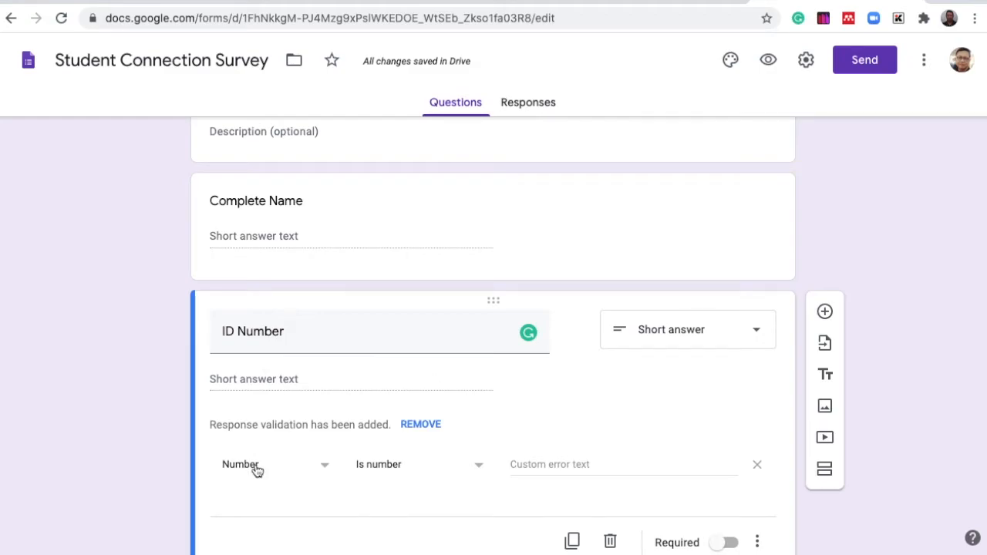
{"action": "left_click", "coordinate": [327, 467]}
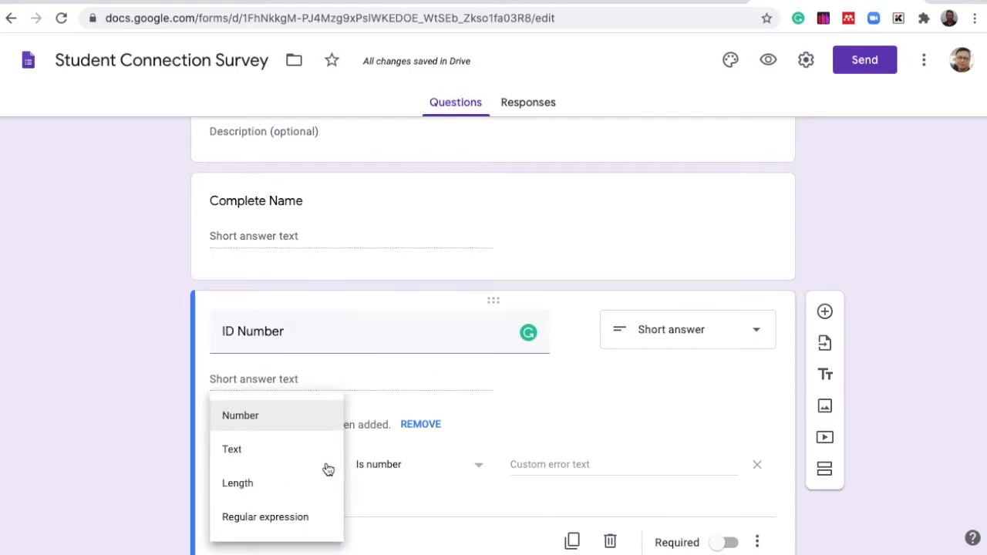
{"action": "left_click", "coordinate": [253, 457]}
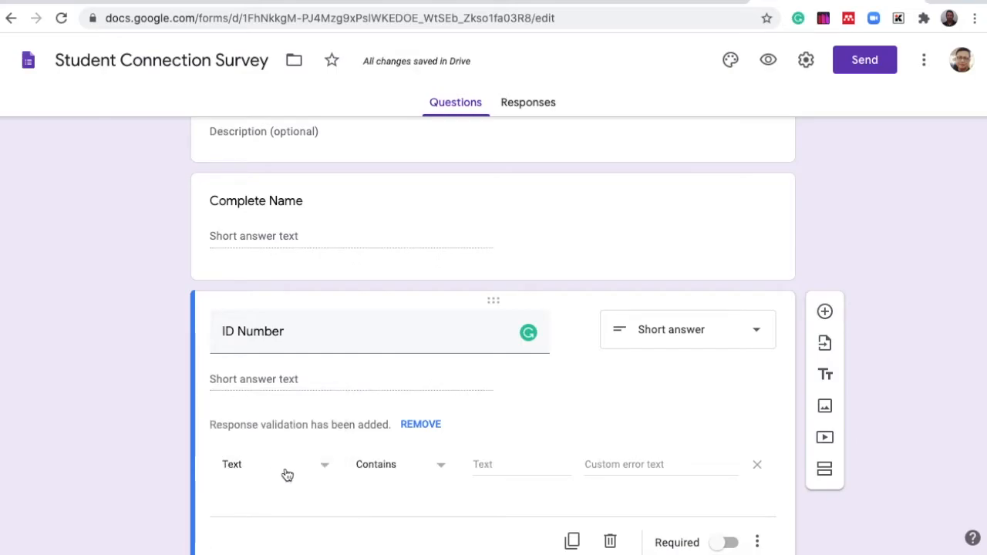
- Add a new question titled Course and make it a Dropdown question
{"action": "scroll", "coordinate": [738, 451], "scroll_direction": "down", "scroll_amount": 2}
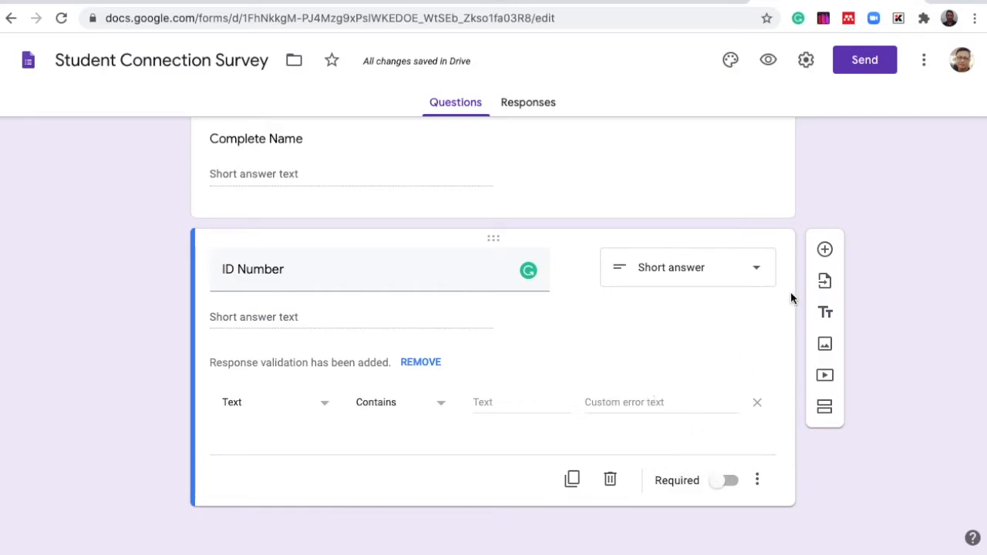
{"action": "left_click", "coordinate": [824, 250]}
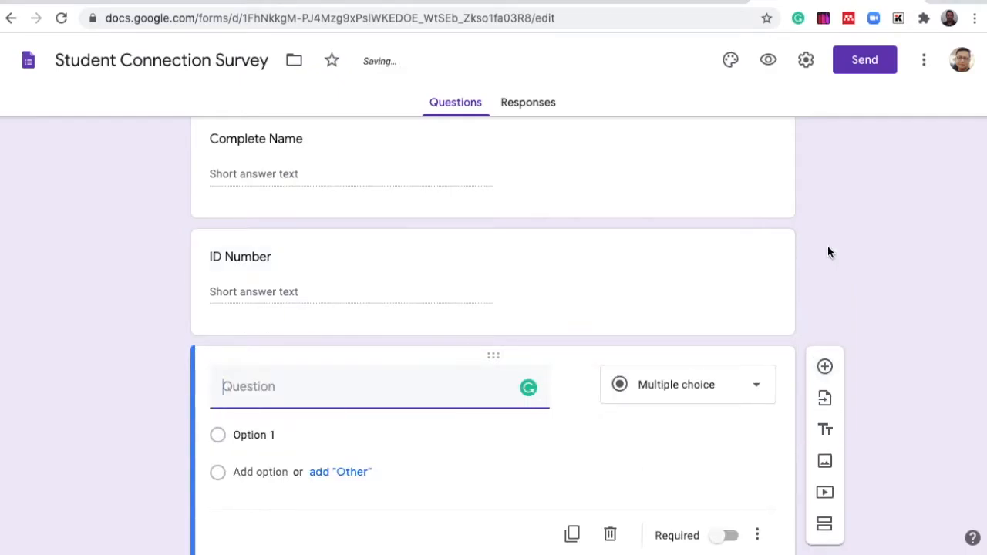
{"action": "type", "text": "C"}
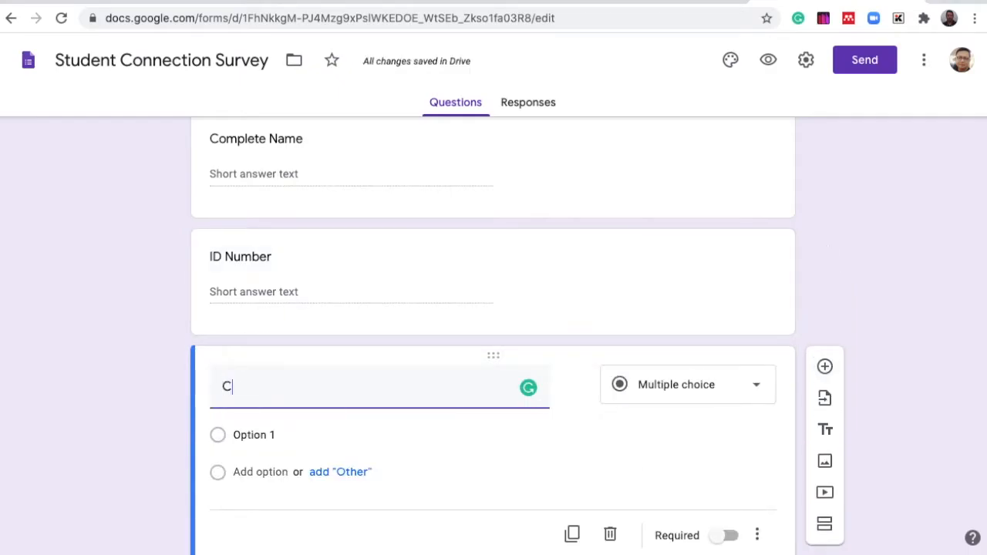
{"action": "type", "text": "ourse"}
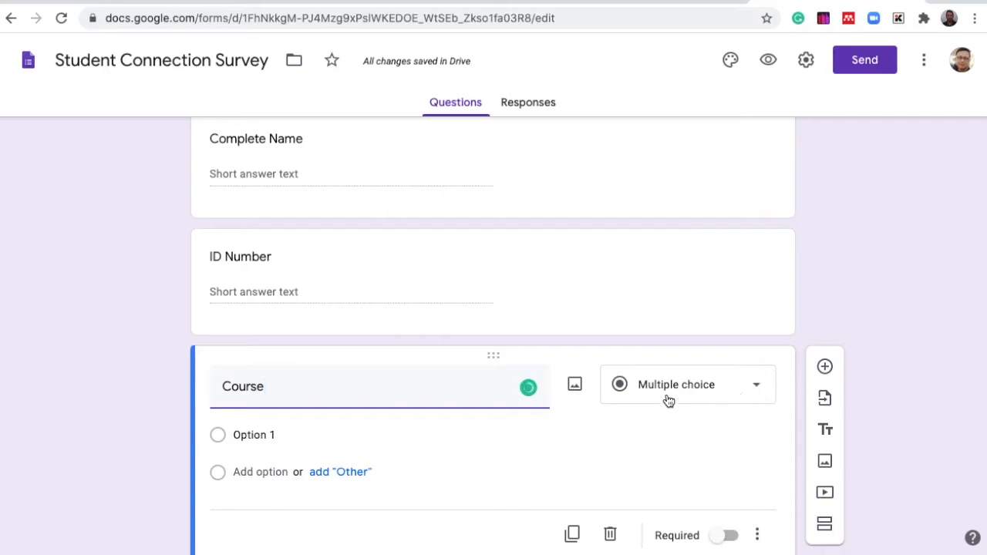
{"action": "left_click", "coordinate": [756, 394]}
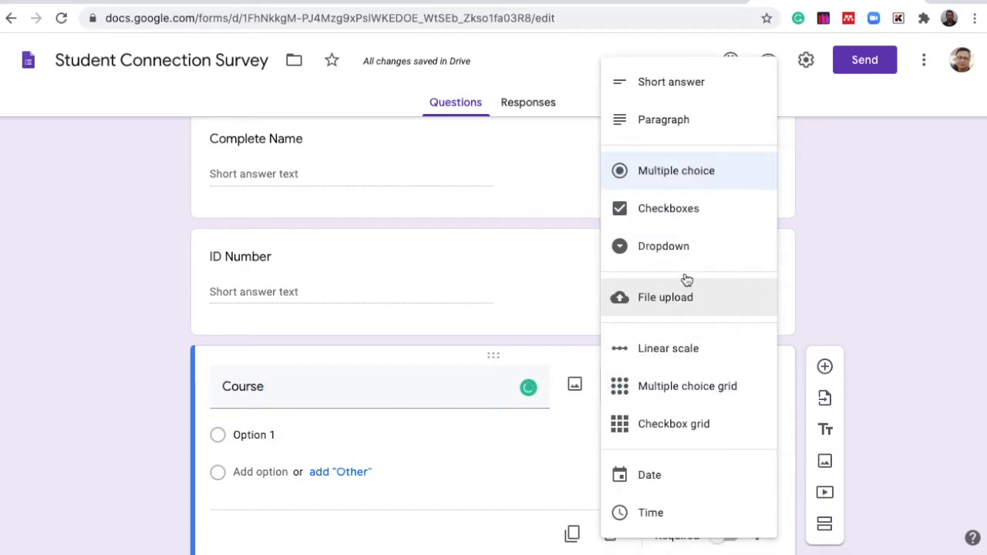
{"action": "left_click", "coordinate": [675, 245]}
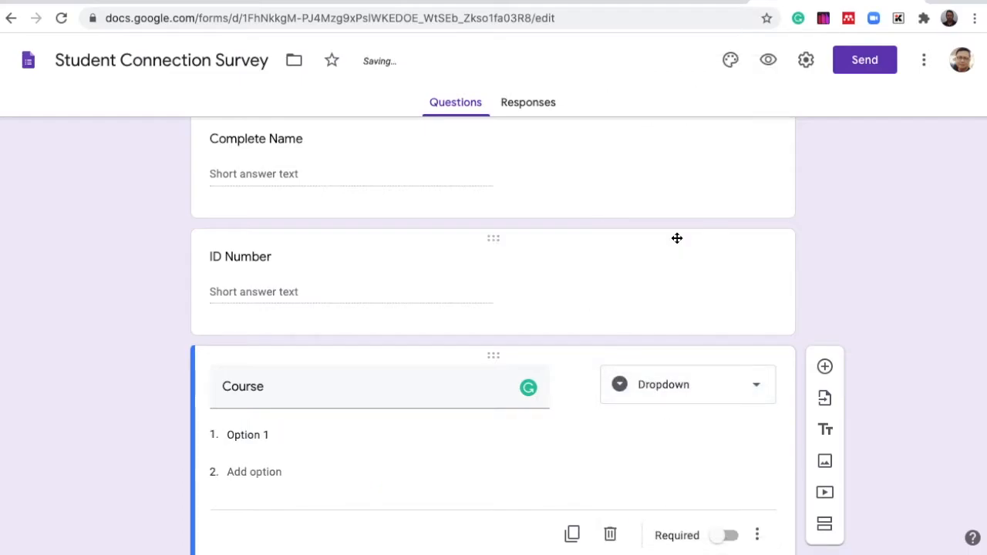
- Enter the Course dropdown options BSIT, BSCS and BSEMC
{"action": "left_click", "coordinate": [287, 427]}
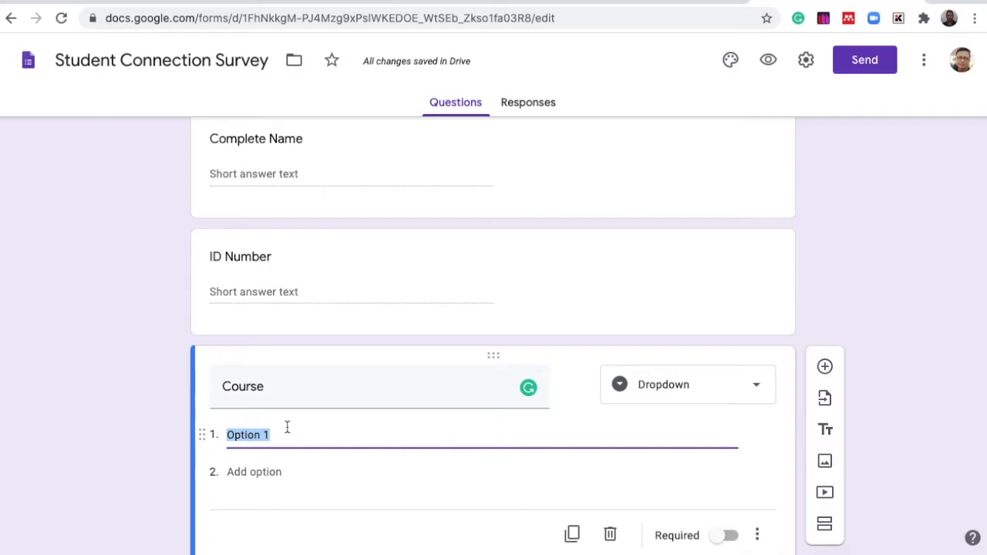
{"action": "type", "text": "BSIT"}
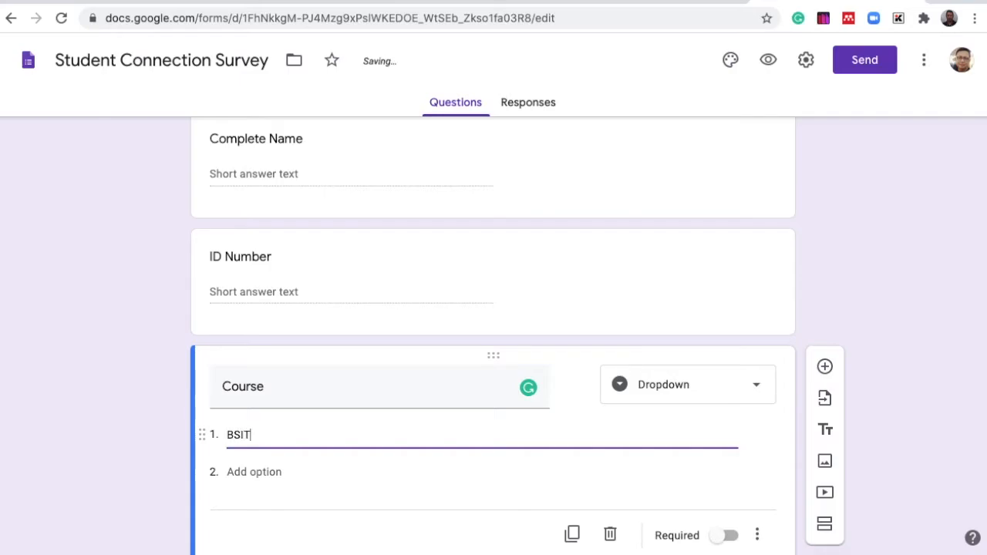
{"action": "left_click", "coordinate": [275, 472]}
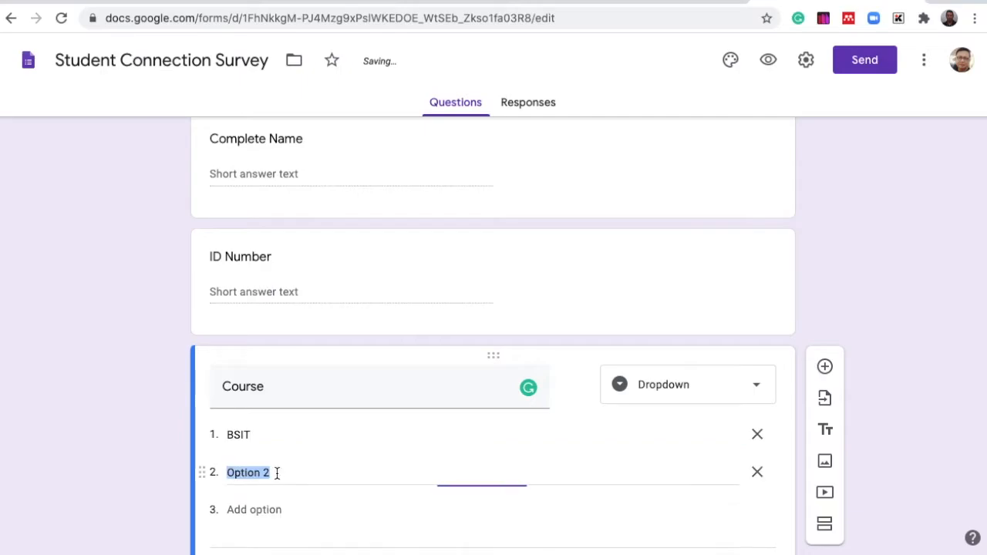
{"action": "type", "text": "BSCS"}
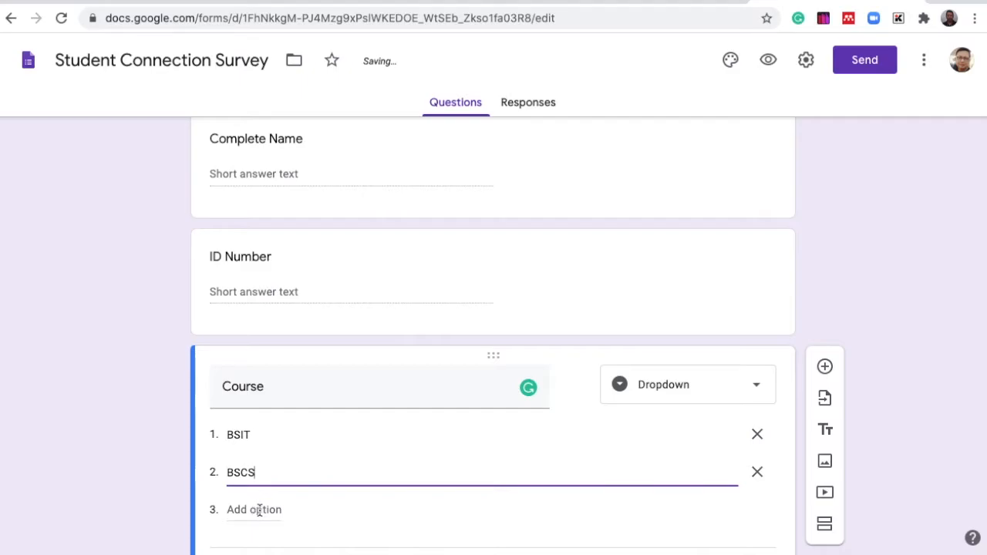
{"action": "left_click", "coordinate": [259, 512]}
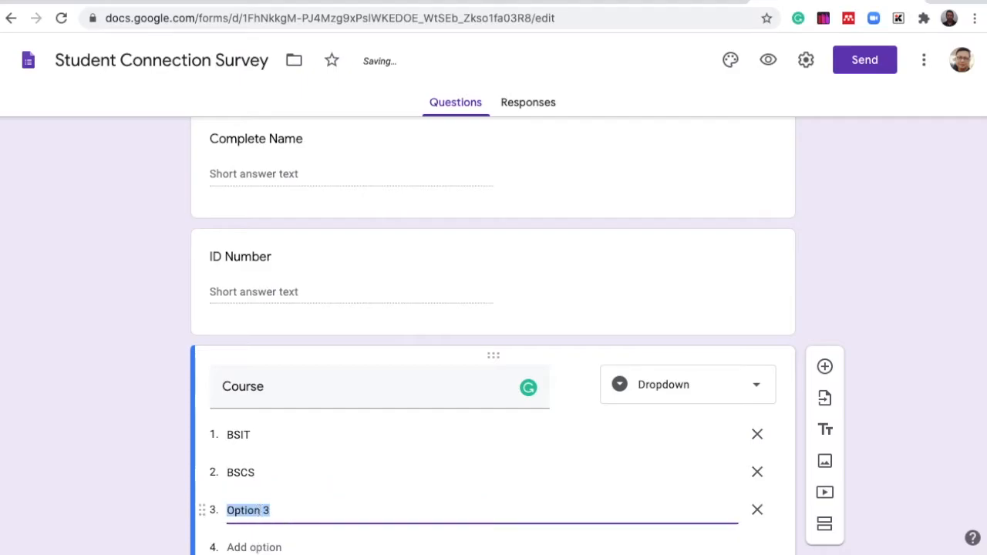
{"action": "type", "text": "BSEMC"}
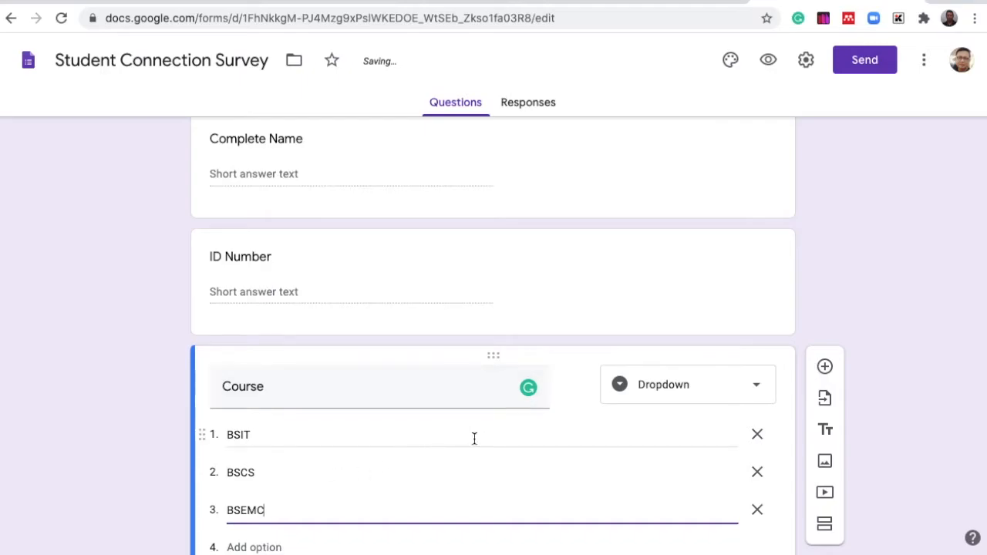
- Add a third section titled Internet Connection and Device
{"action": "scroll", "coordinate": [468, 451], "scroll_direction": "down", "scroll_amount": 3}
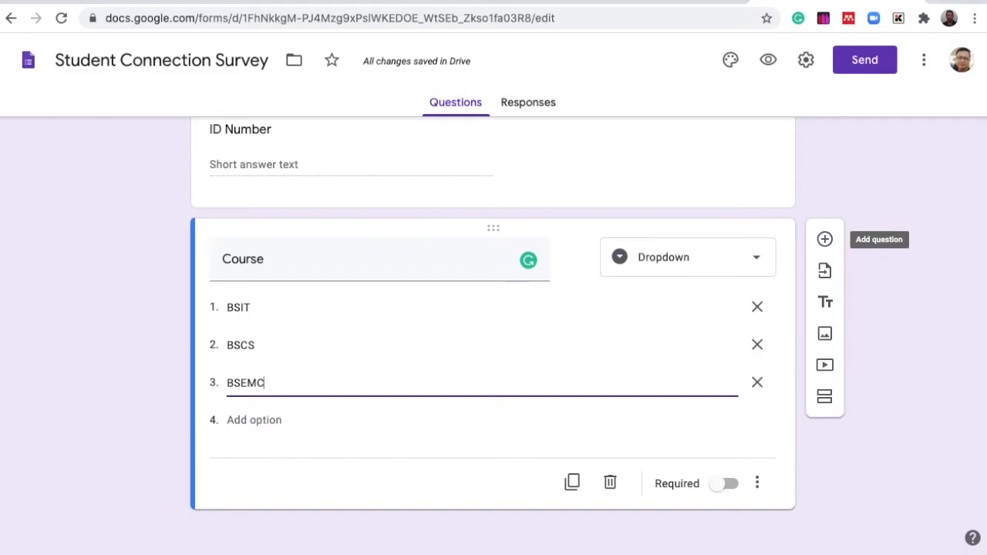
{"action": "left_click", "coordinate": [826, 399]}
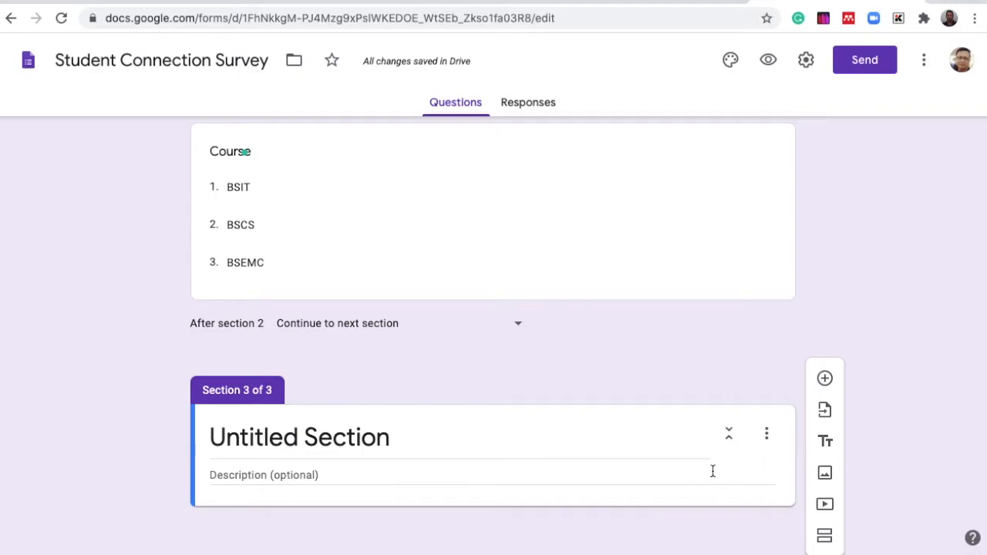
{"action": "left_click", "coordinate": [392, 437]}
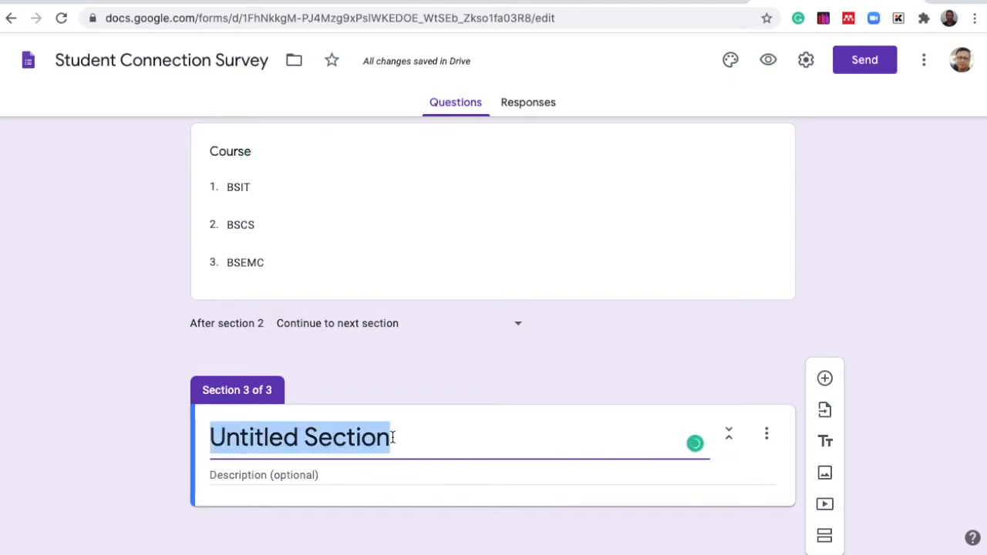
{"action": "key", "text": "BackSpace"}
{"action": "type", "text": "INTER"}
{"action": "key", "text": "BackSpace"}
{"action": "key", "text": "BackSpace"}
{"action": "key", "text": "BackSpace"}
{"action": "key", "text": "BackSpace"}
{"action": "key", "text": "BackSpace"}
{"action": "type", "text": "In"}
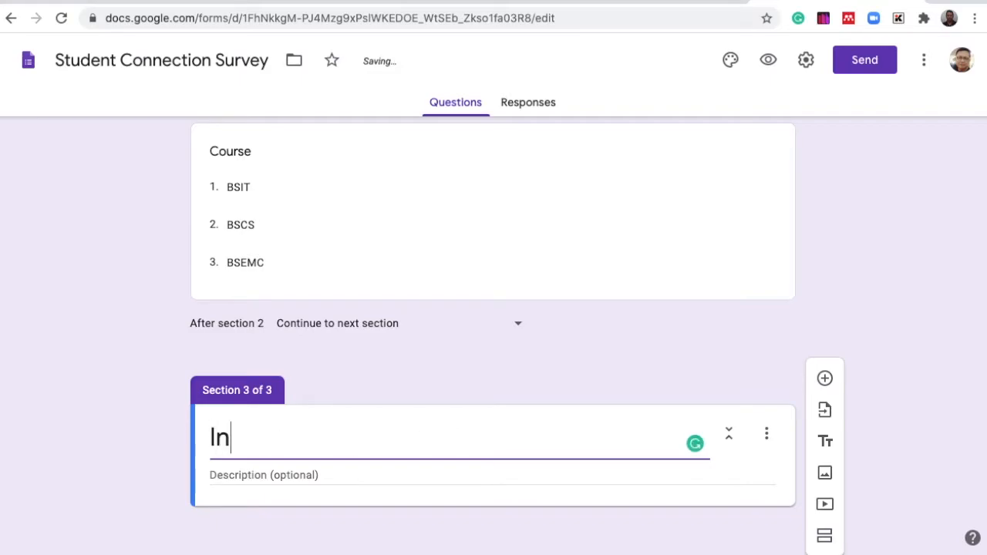
{"action": "type", "text": "ternet Co"}
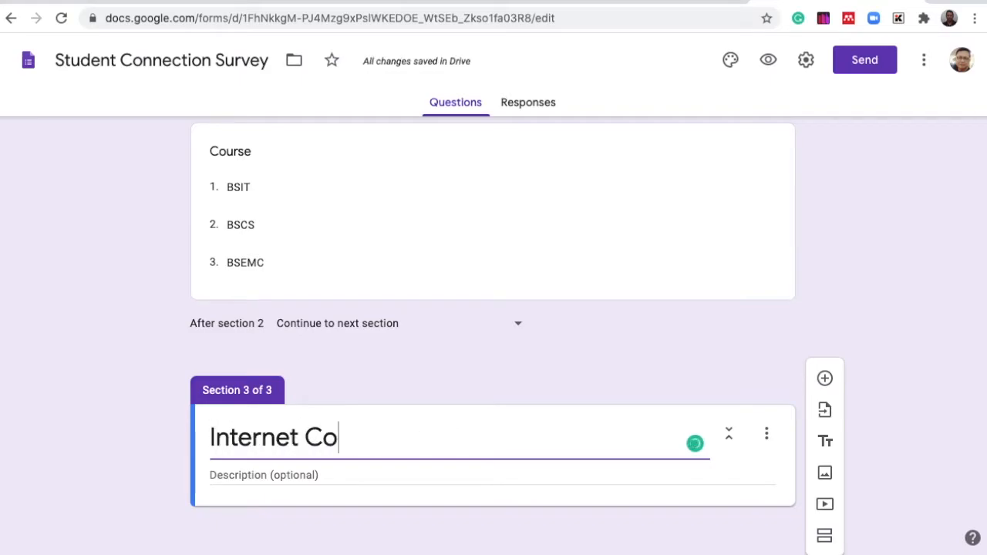
{"action": "type", "text": "nnection "}
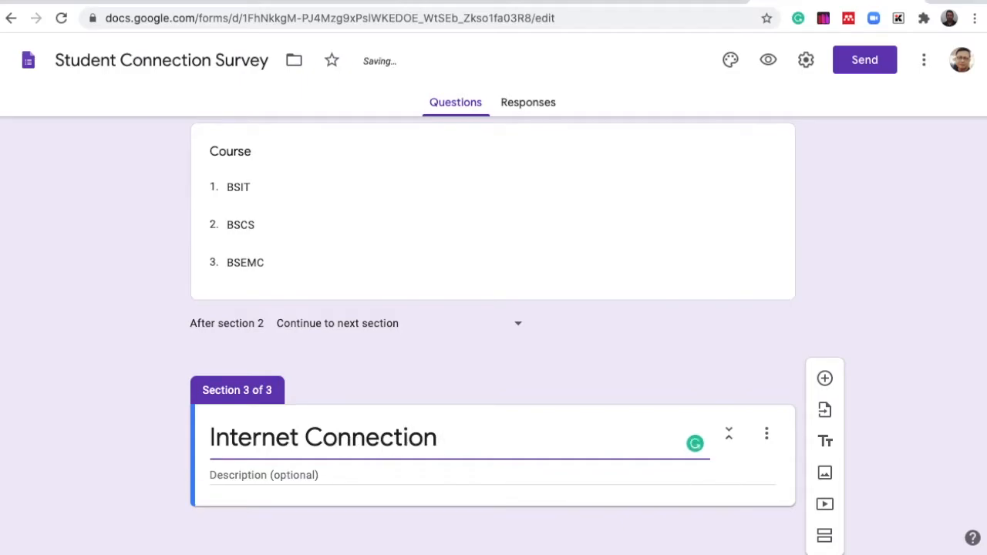
{"action": "type", "text": "and "}
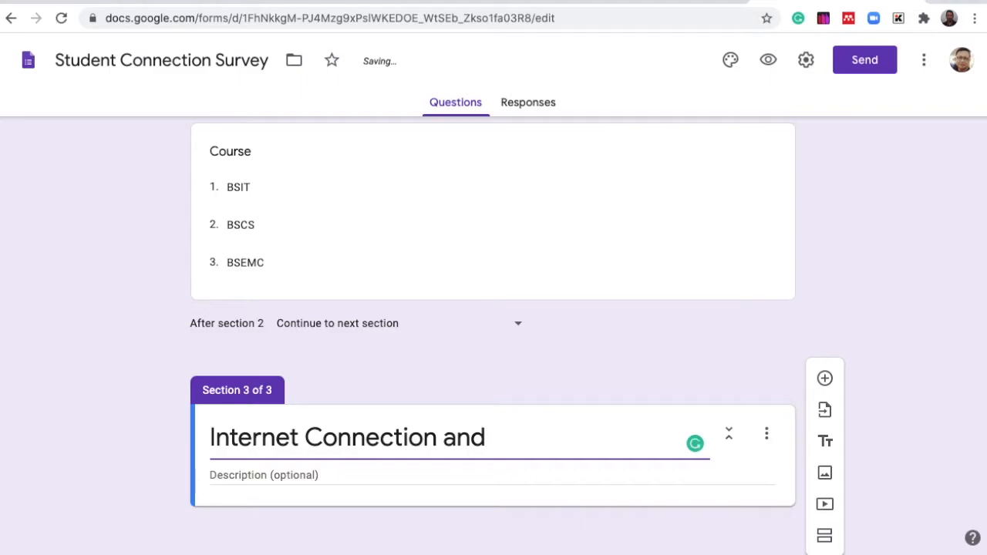
{"action": "type", "text": "Device"}
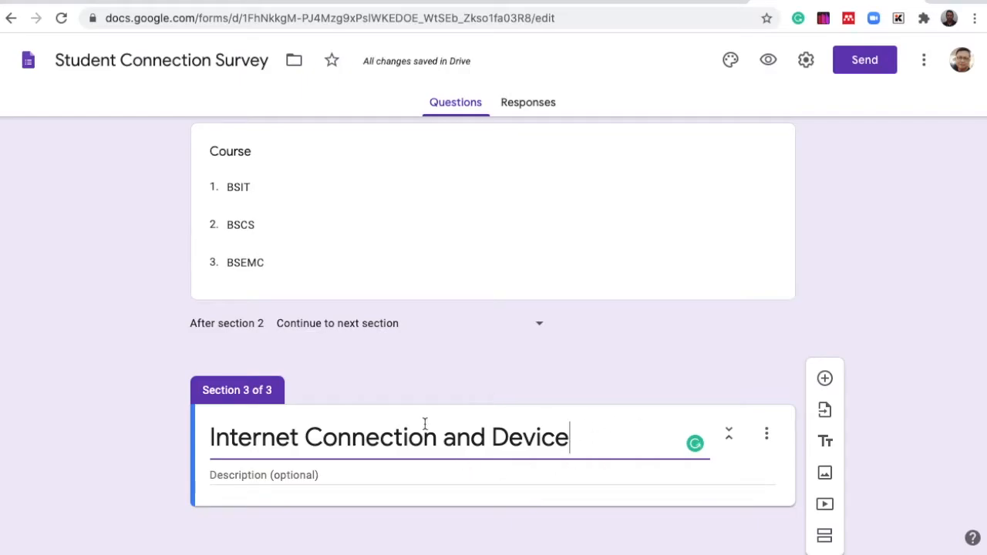
{"action": "scroll", "coordinate": [371, 444], "scroll_direction": "down", "scroll_amount": 1}
{"action": "left_click", "coordinate": [322, 474]}
{"action": "type", "text": "dgdhdgjhd"}
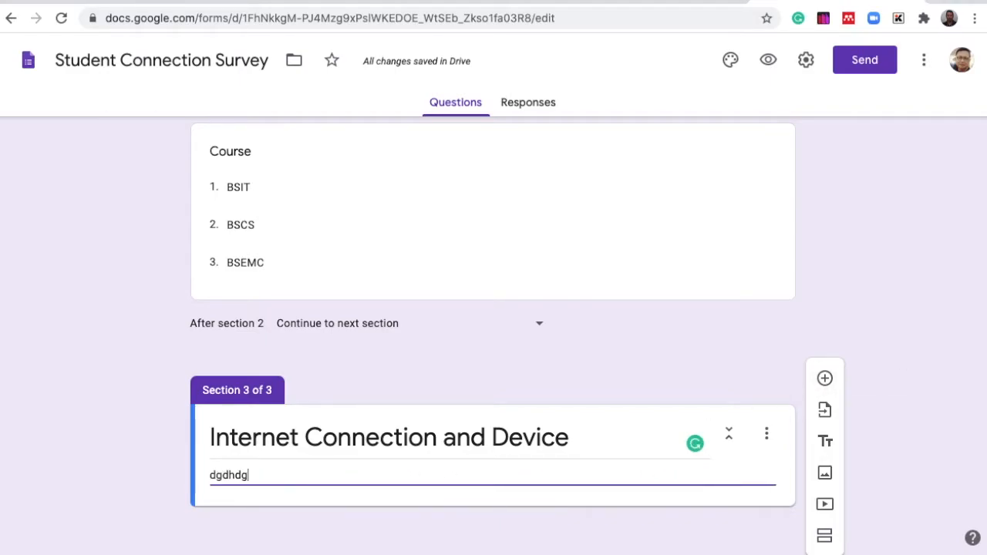
{"action": "key", "text": "BackSpace"}
{"action": "key", "text": "BackSpace"}
{"action": "key", "text": "BackSpace"}
{"action": "key", "text": "BackSpace"}
{"action": "key", "text": "BackSpace"}
{"action": "key", "text": "BackSpace"}
{"action": "key", "text": "BackSpace"}
{"action": "key", "text": "BackSpace"}
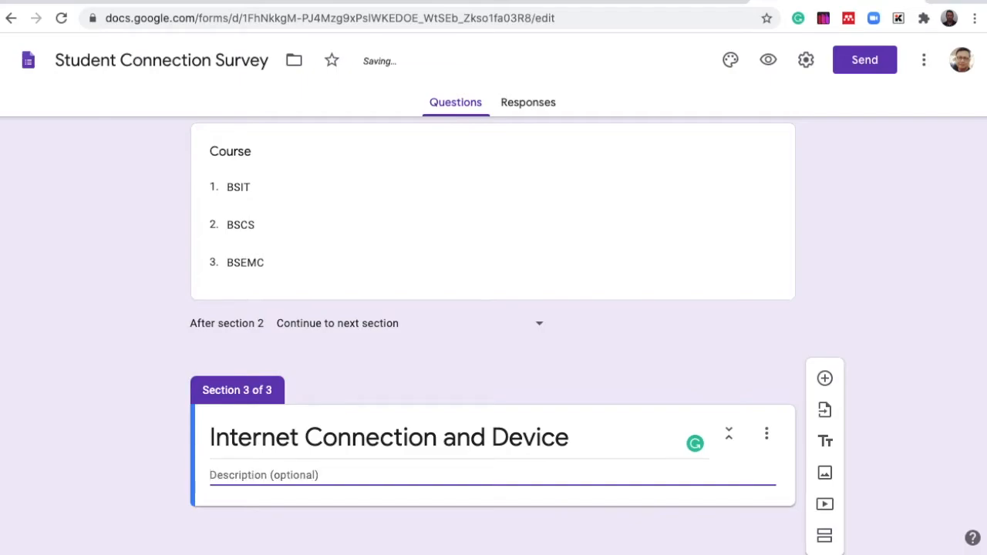
- Write the section description "you may type the description here if you want"
{"action": "type", "text": "you"}
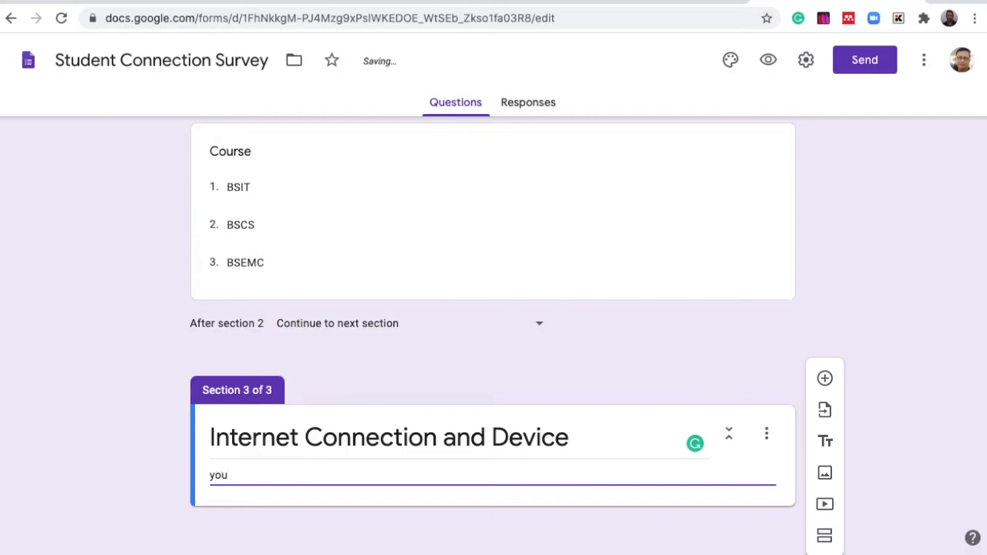
{"action": "type", "text": " may type the desc"}
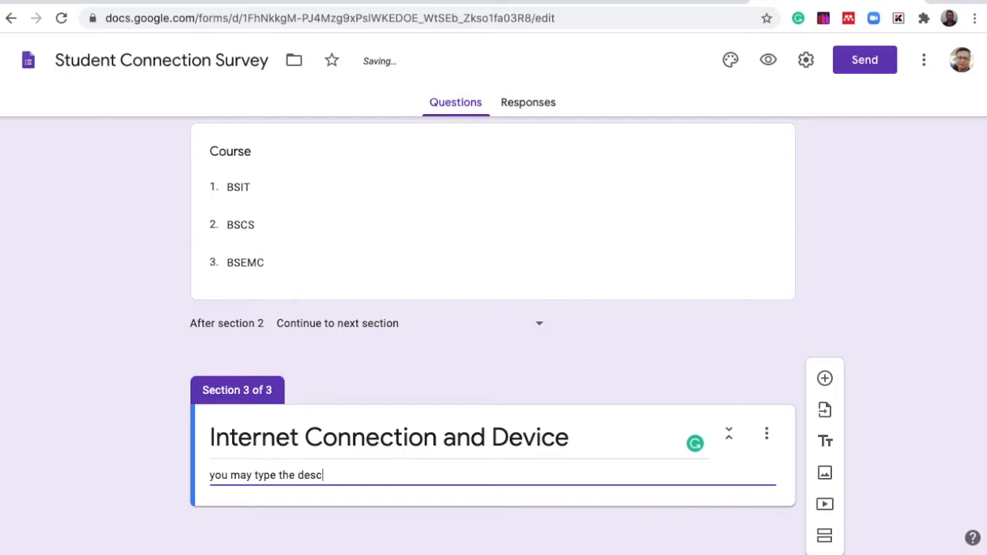
{"action": "type", "text": "reption here"}
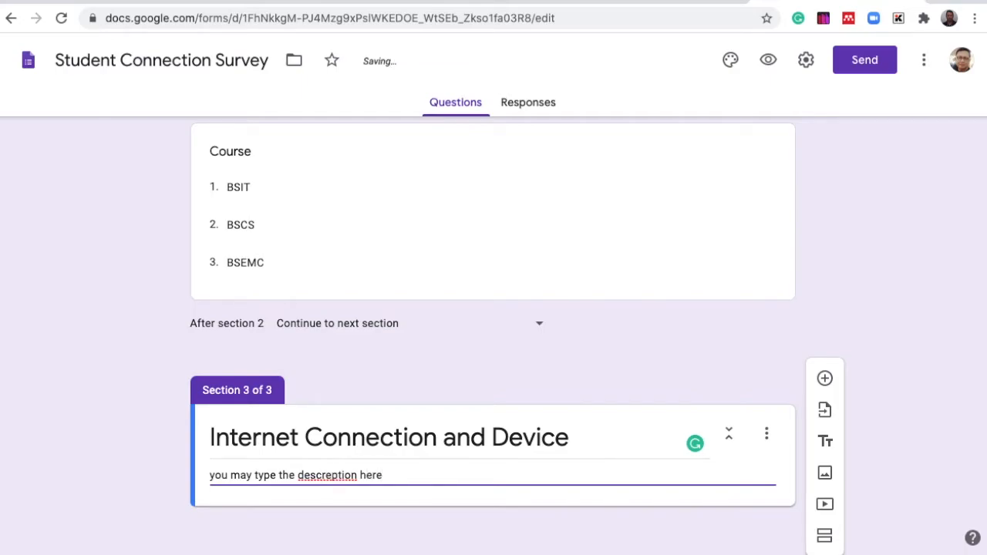
{"action": "key", "text": "BackSpace"}
{"action": "key", "text": "BackSpace"}
{"action": "key", "text": "BackSpace"}
{"action": "key", "text": "BackSpace"}
{"action": "key", "text": "BackSpace"}
{"action": "key", "text": "BackSpace"}
{"action": "key", "text": "BackSpace"}
{"action": "key", "text": "BackSpace"}
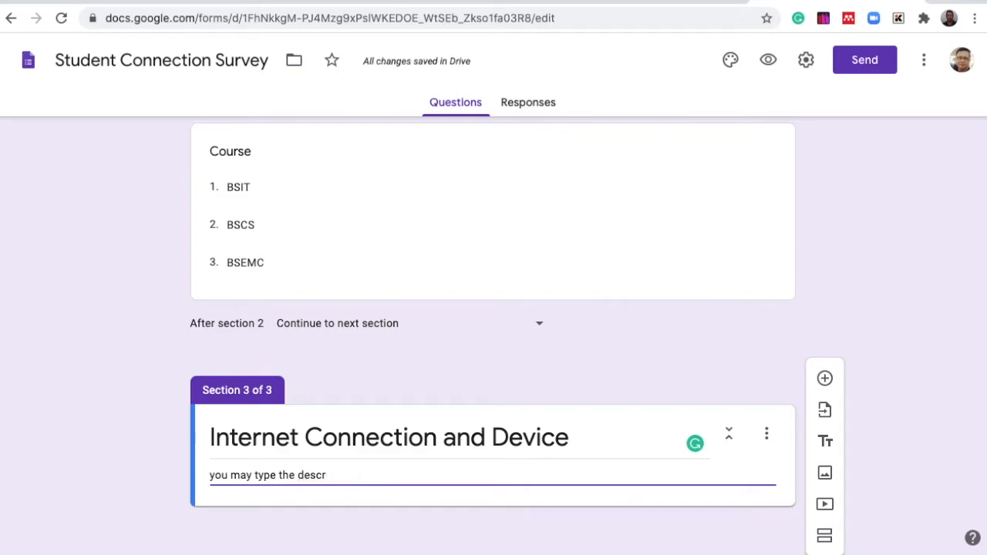
{"action": "type", "text": "iption here "}
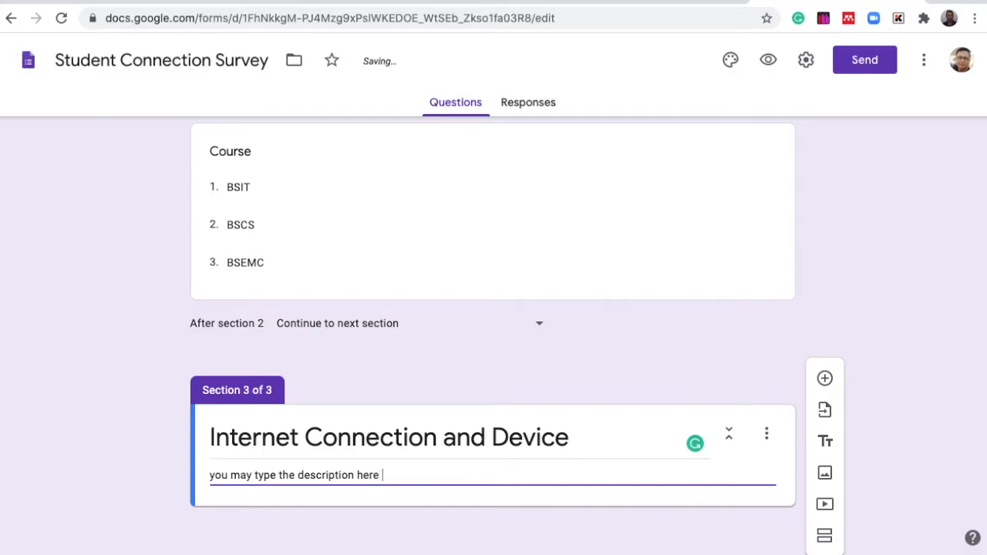
{"action": "type", "text": "if you want"}
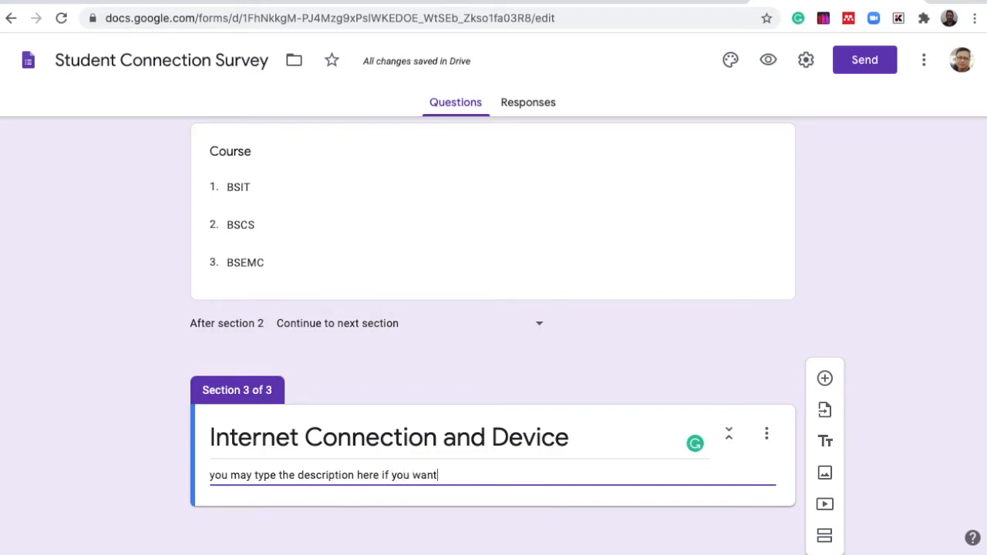
- Clear the section description of the Internet Connection and Device section
{"action": "key", "text": "BackSpace"}
{"action": "key", "text": "BackSpace"}
{"action": "key", "text": "BackSpace"}
{"action": "key", "text": "BackSpace"}
{"action": "key", "text": "BackSpace"}
{"action": "key", "text": "BackSpace"}
{"action": "key", "text": "BackSpace"}
{"action": "key", "text": "BackSpace"}
{"action": "key", "text": "BackSpace"}
{"action": "key", "text": "BackSpace"}
{"action": "key", "text": "BackSpace"}
{"action": "key", "text": "BackSpace"}
{"action": "key", "text": "BackSpace"}
{"action": "key", "text": "BackSpace"}
{"action": "key", "text": "BackSpace"}
{"action": "key", "text": "BackSpace"}
{"action": "key", "text": "BackSpace"}
{"action": "key", "text": "BackSpace"}
{"action": "key", "text": "BackSpace"}
{"action": "key", "text": "BackSpace"}
{"action": "key", "text": "BackSpace"}
{"action": "key", "text": "BackSpace"}
{"action": "key", "text": "BackSpace"}
{"action": "key", "text": "BackSpace"}
{"action": "key", "text": "BackSpace"}
{"action": "key", "text": "BackSpace"}
{"action": "key", "text": "BackSpace"}
{"action": "key", "text": "BackSpace"}
{"action": "key", "text": "BackSpace"}
{"action": "key", "text": "BackSpace"}
{"action": "key", "text": "BackSpace"}
{"action": "key", "text": "BackSpace"}
{"action": "key", "text": "BackSpace"}
{"action": "key", "text": "BackSpace"}
{"action": "key", "text": "BackSpace"}
{"action": "key", "text": "BackSpace"}
{"action": "key", "text": "BackSpace"}
{"action": "key", "text": "BackSpace"}
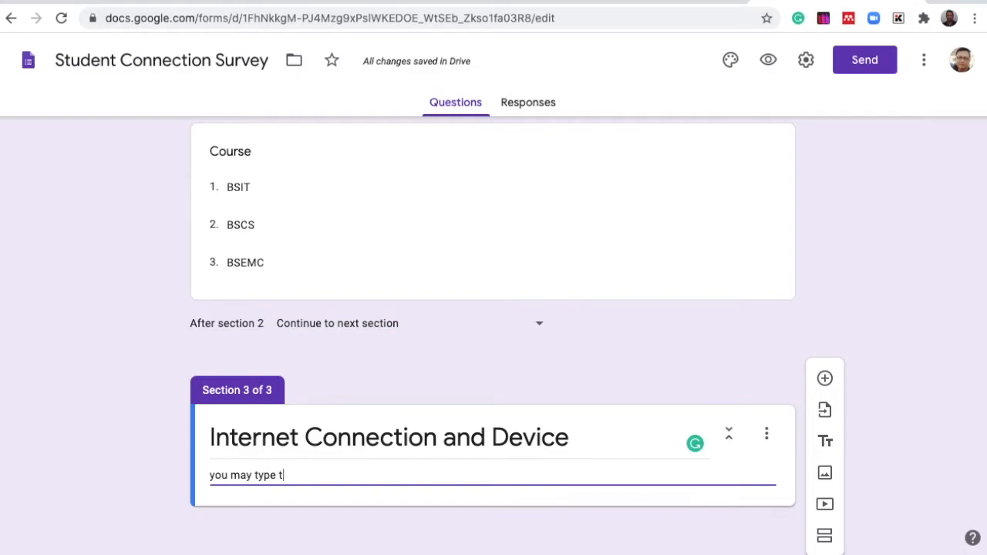
{"action": "key", "text": "BackSpace"}
{"action": "key", "text": "BackSpace"}
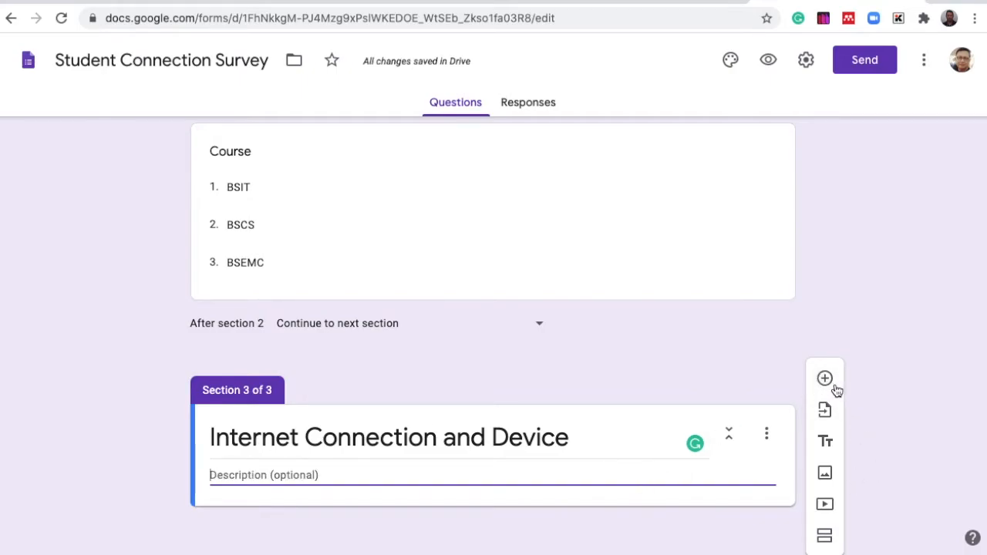
- Add a new question titled Device Used and make it a Multiple choice grid question
{"action": "left_click", "coordinate": [825, 380]}
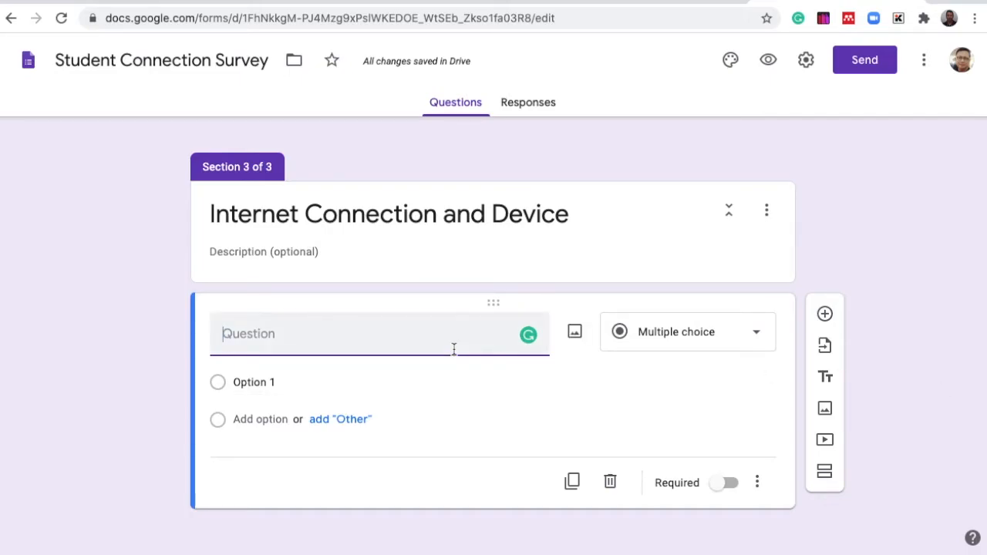
{"action": "type", "text": "Devise"}
{"action": "key", "text": "BackSpace"}
{"action": "key", "text": "BackSpace"}
{"action": "type", "text": "ce "}
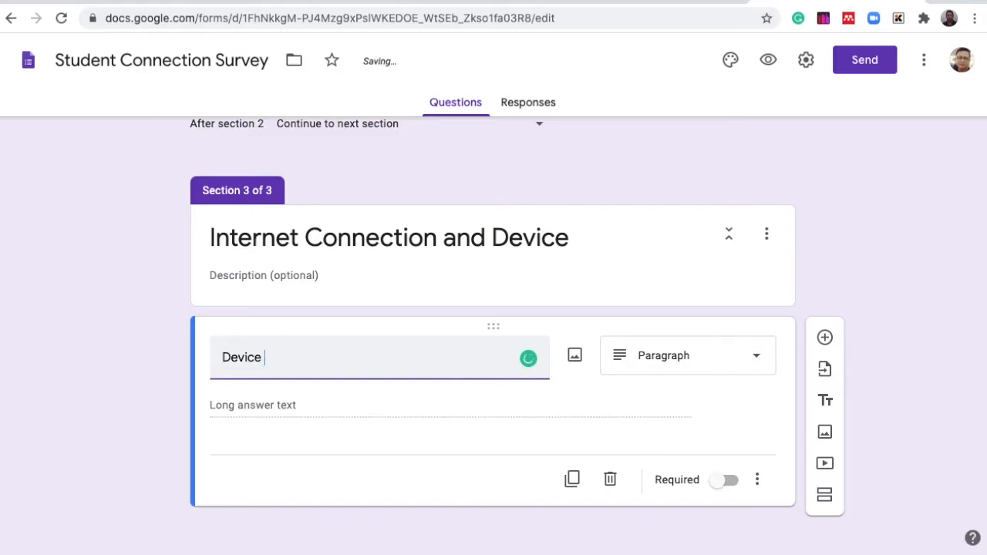
{"action": "type", "text": "Used"}
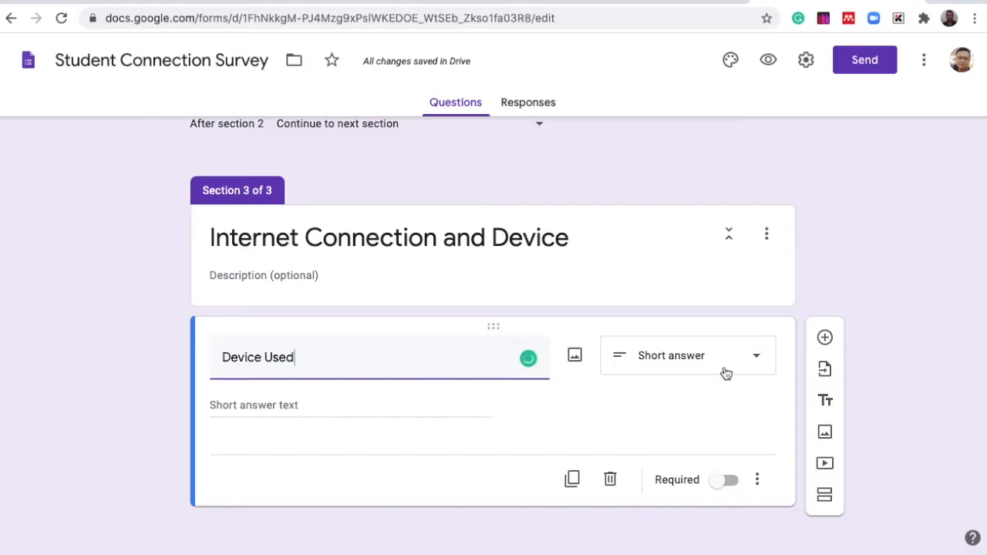
{"action": "left_click", "coordinate": [755, 357]}
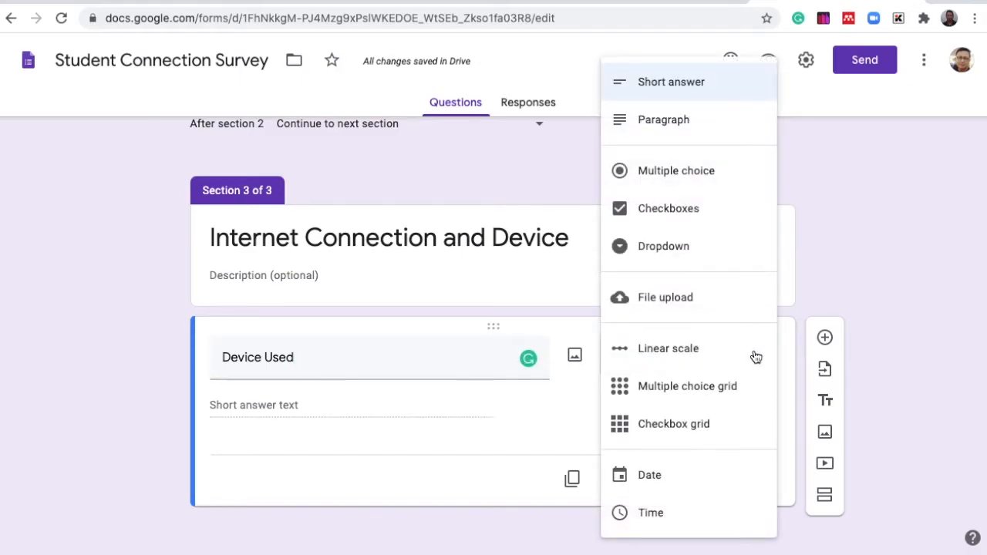
{"action": "left_click", "coordinate": [649, 392]}
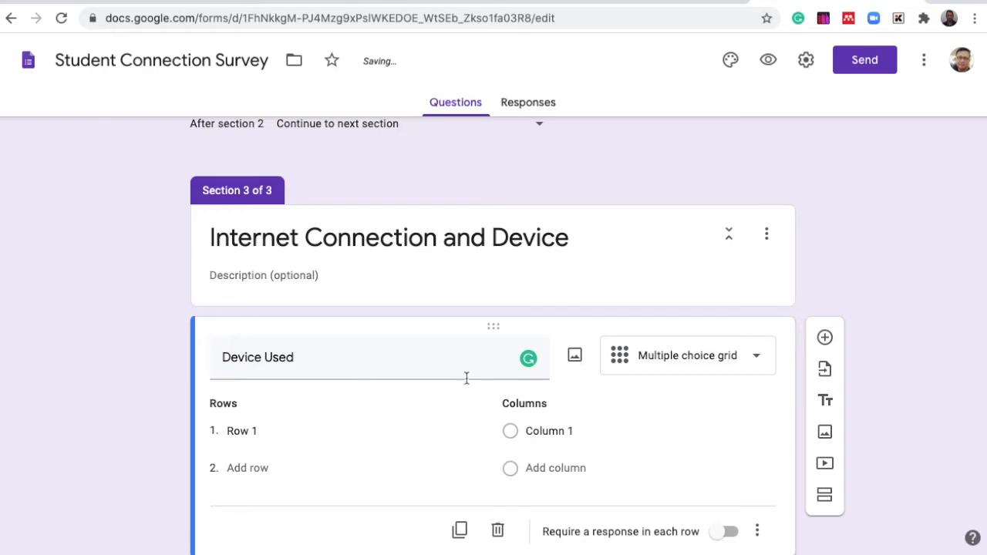
- Enter the grid rows Laptop, IPad, Smart Phone, Desktop Computer and Others
{"action": "left_click", "coordinate": [271, 429]}
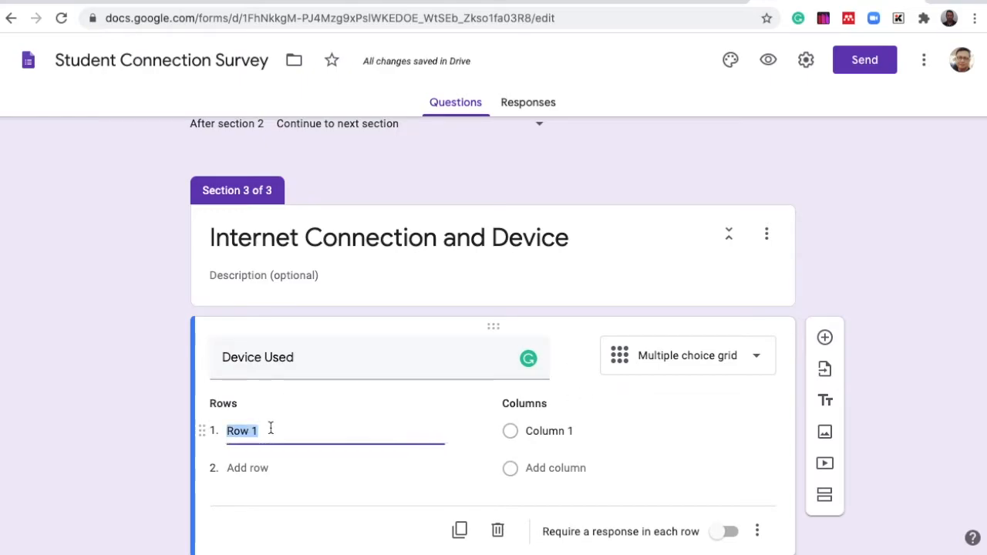
{"action": "type", "text": "Laptop"}
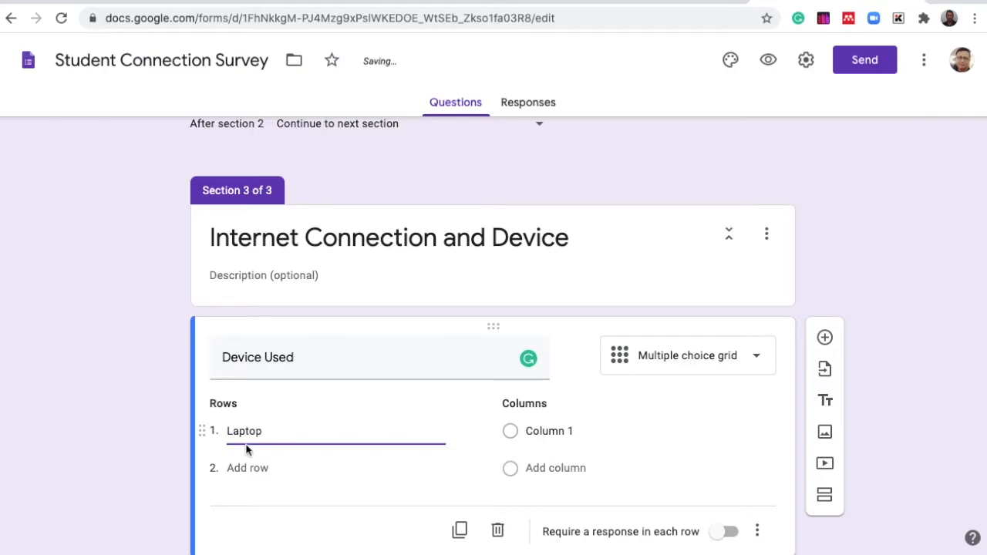
{"action": "left_click", "coordinate": [247, 468]}
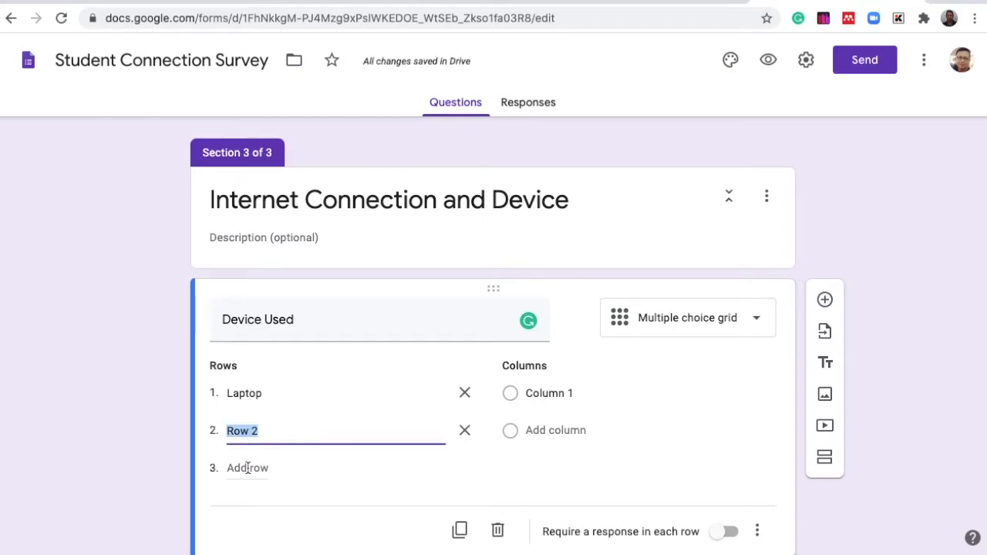
{"action": "type", "text": "IPad"}
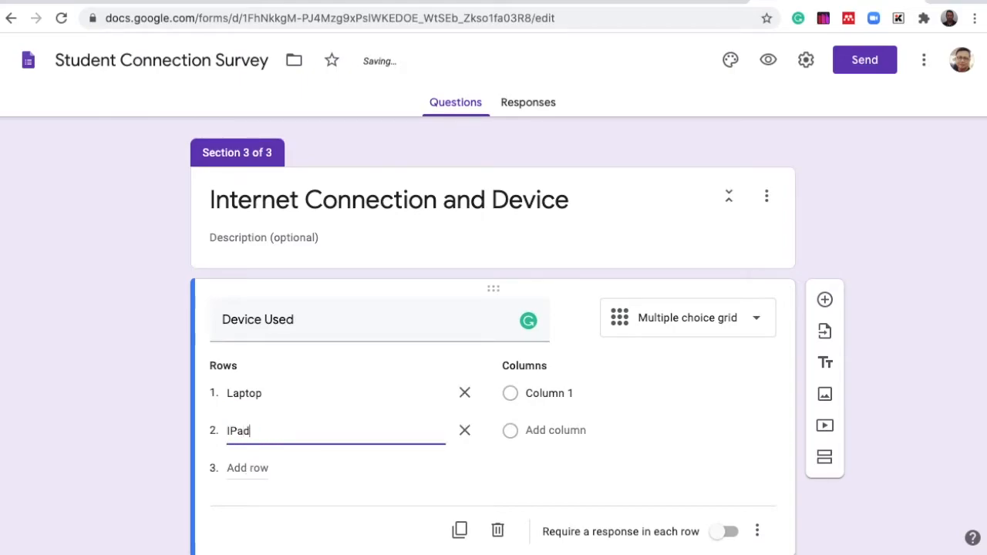
{"action": "left_click", "coordinate": [254, 465]}
{"action": "type", "text": "Smart "}
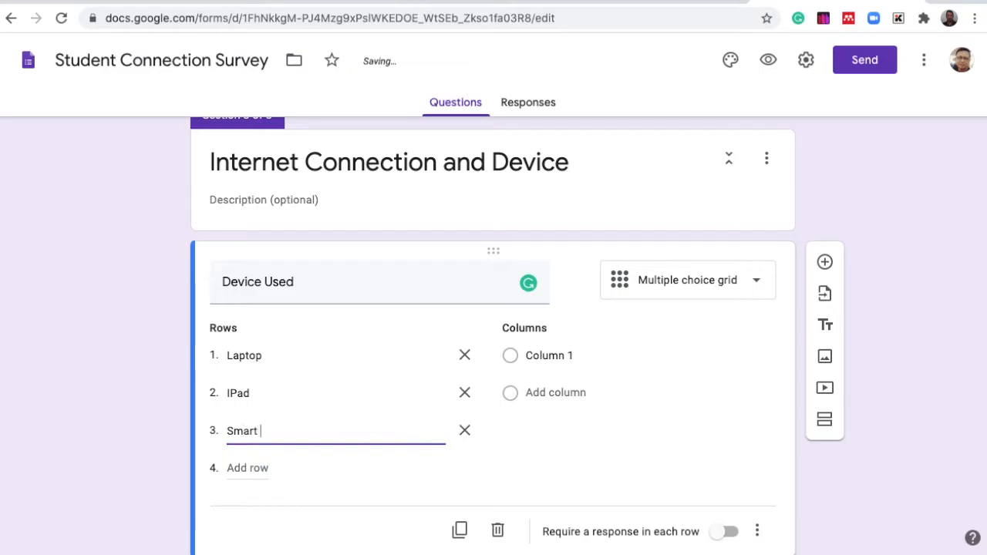
{"action": "type", "text": "Phone"}
{"action": "left_click", "coordinate": [253, 467]}
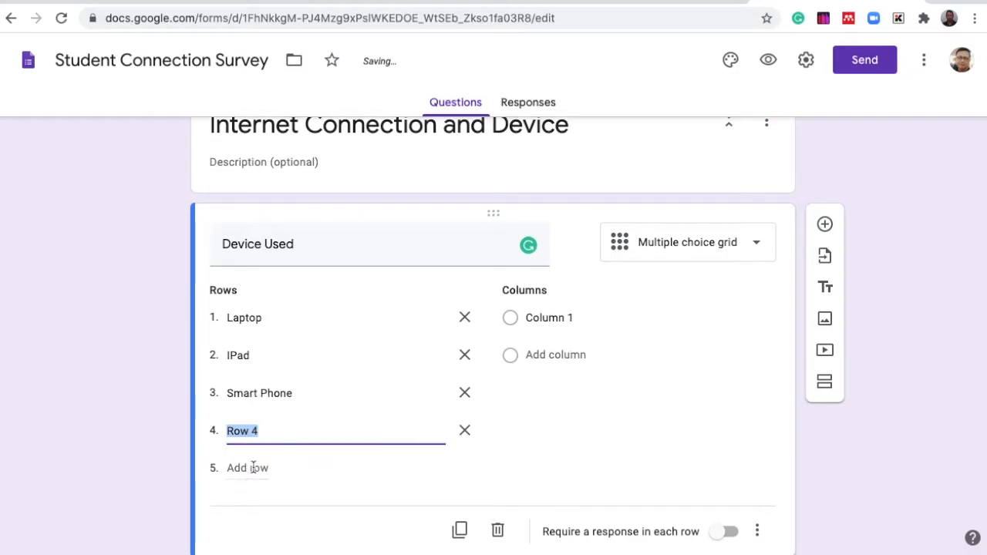
{"action": "type", "text": "Desk"}
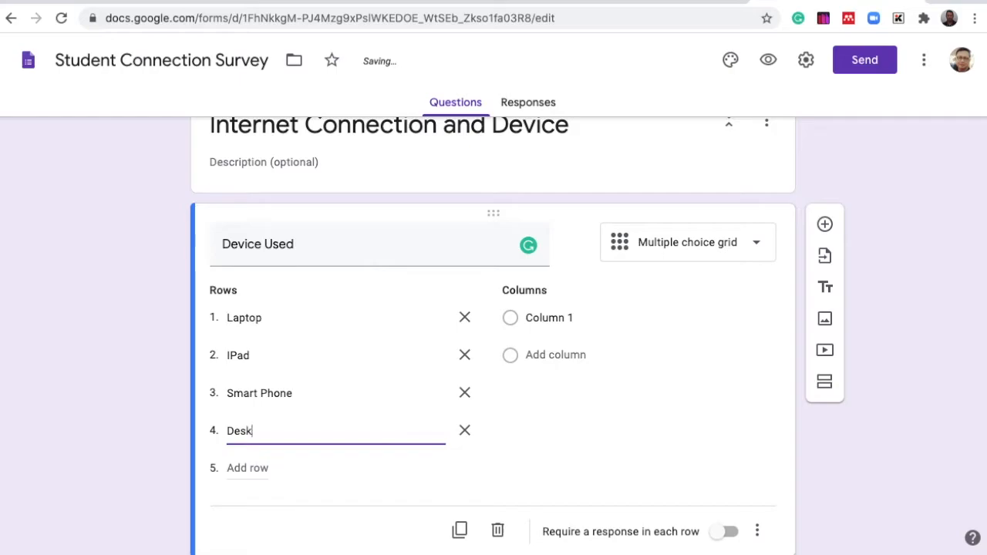
{"action": "type", "text": "top Computer"}
{"action": "left_click", "coordinate": [248, 468]}
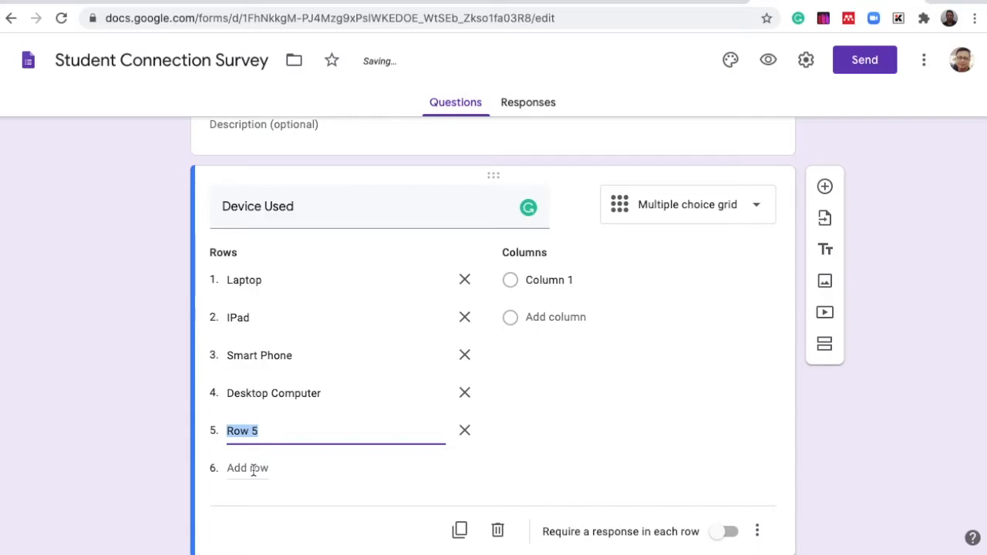
{"action": "type", "text": "Others"}
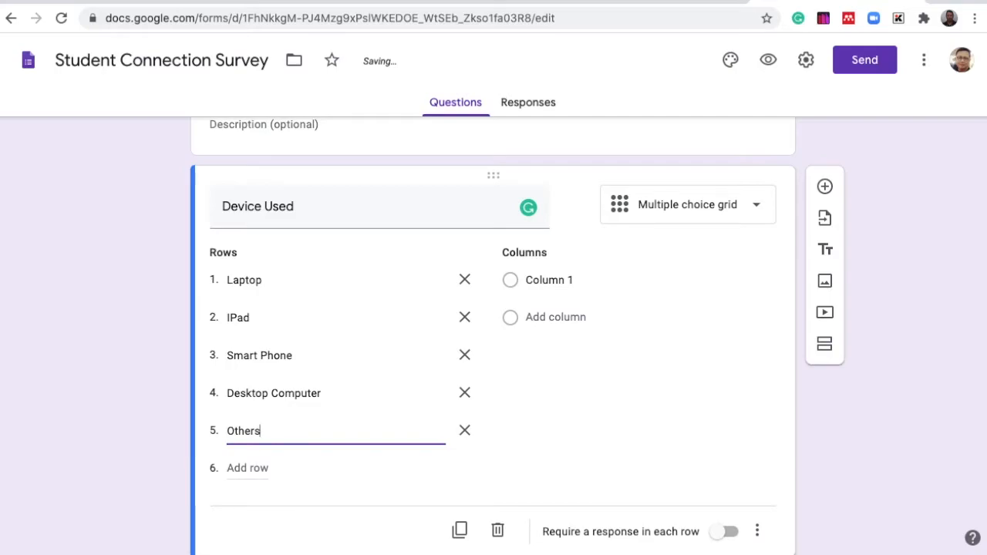
- Enter the grid columns Own, Borrow, Rental and None
{"action": "left_click", "coordinate": [564, 278]}
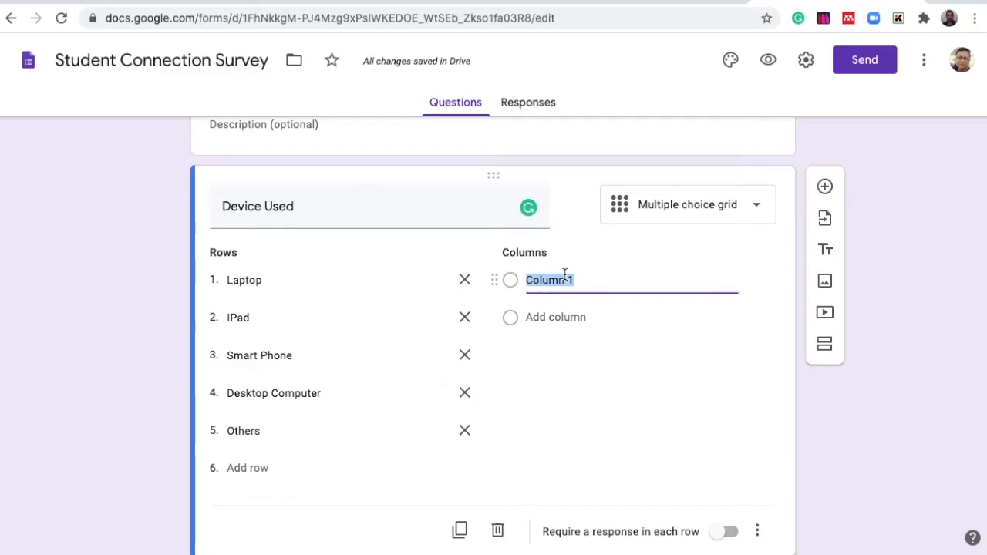
{"action": "type", "text": "Own"}
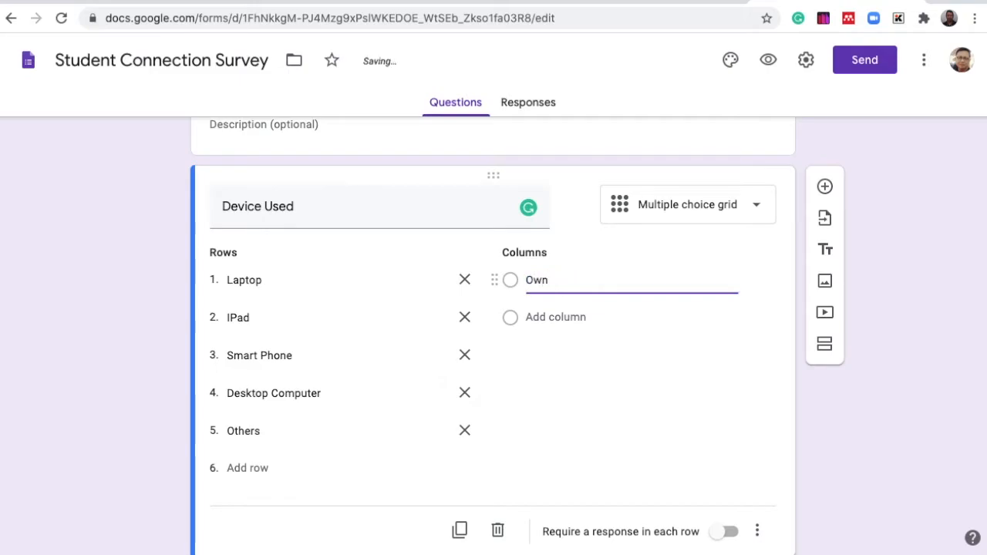
{"action": "left_click", "coordinate": [553, 319]}
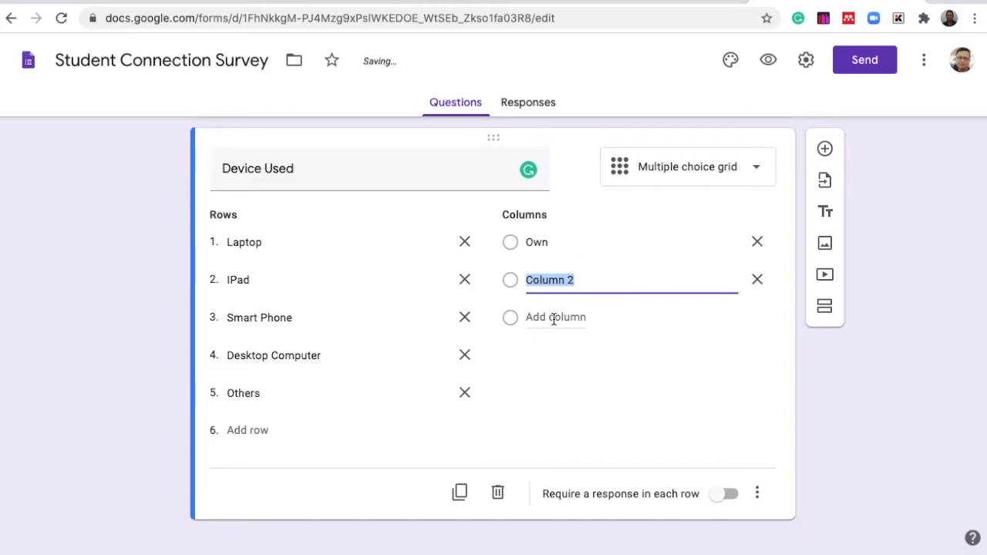
{"action": "type", "text": "Borrow"}
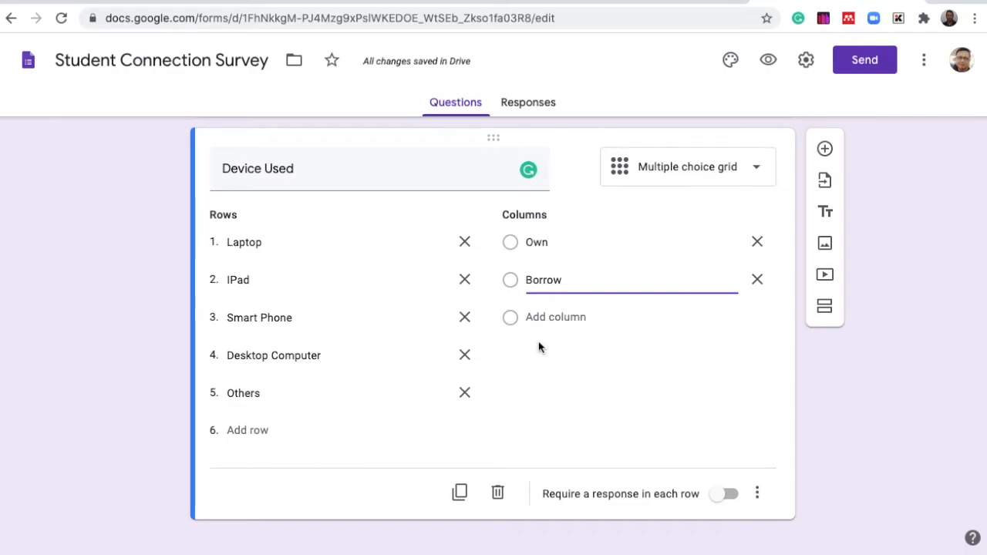
{"action": "left_click", "coordinate": [554, 322]}
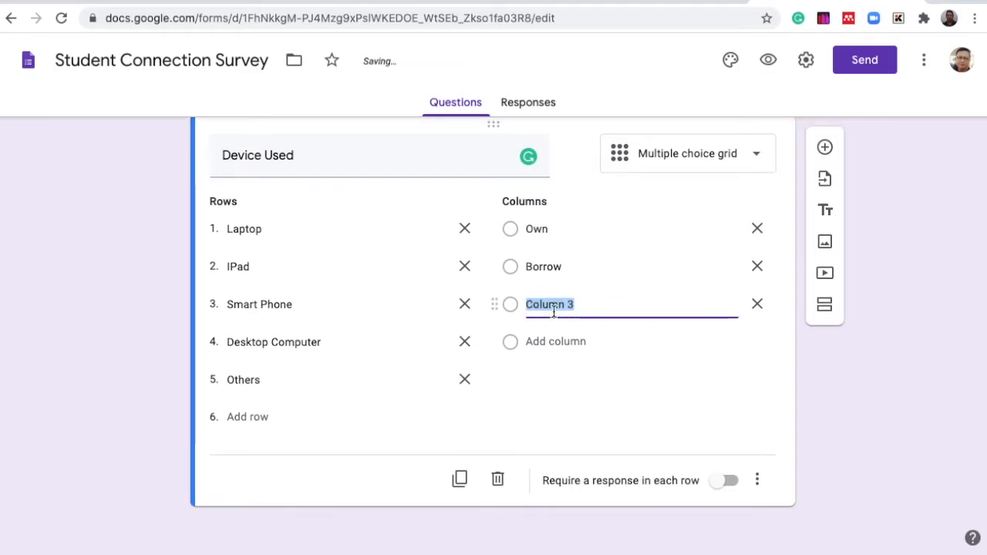
{"action": "type", "text": "Rental"}
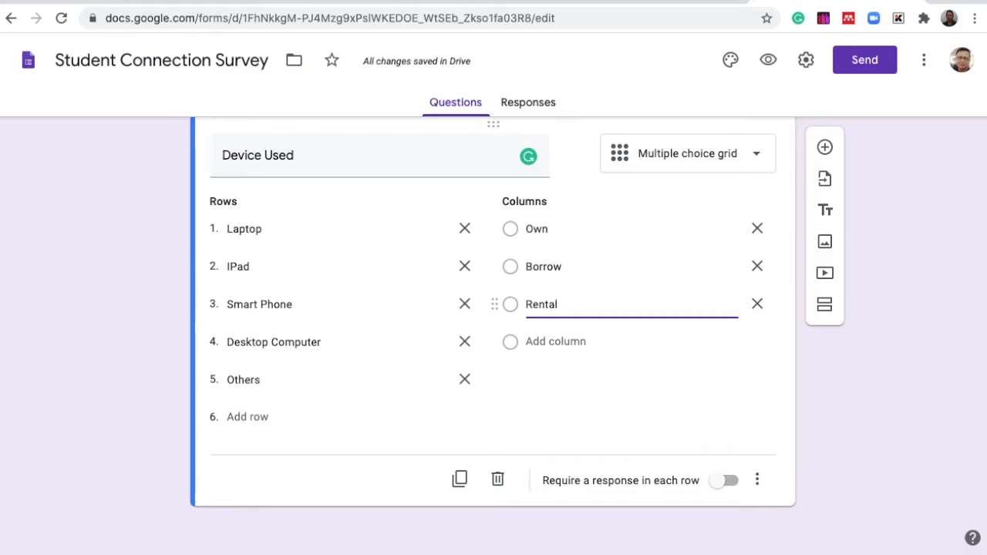
{"action": "left_click", "coordinate": [554, 337]}
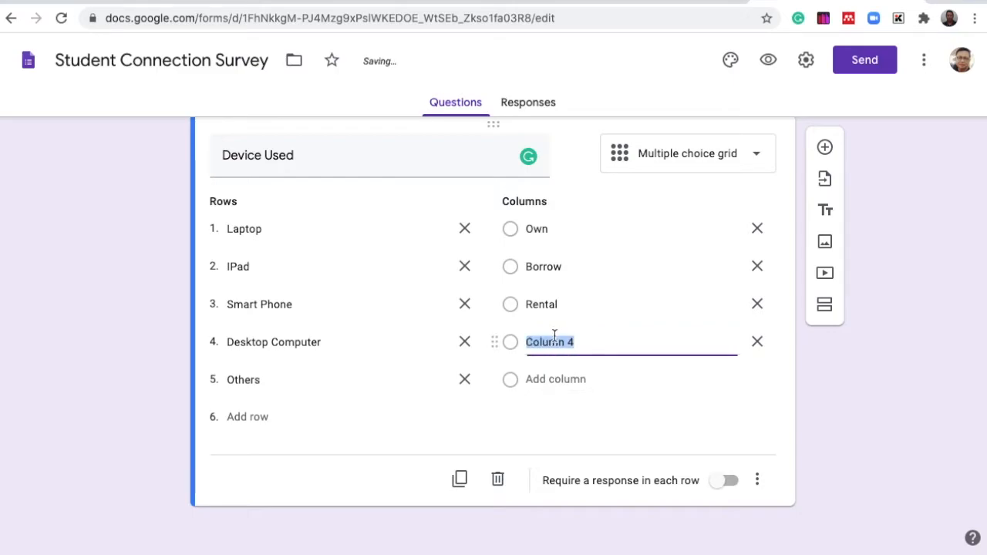
{"action": "type", "text": "NOne"}
{"action": "key", "text": "BackSpace"}
{"action": "key", "text": "BackSpace"}
{"action": "key", "text": "BackSpace"}
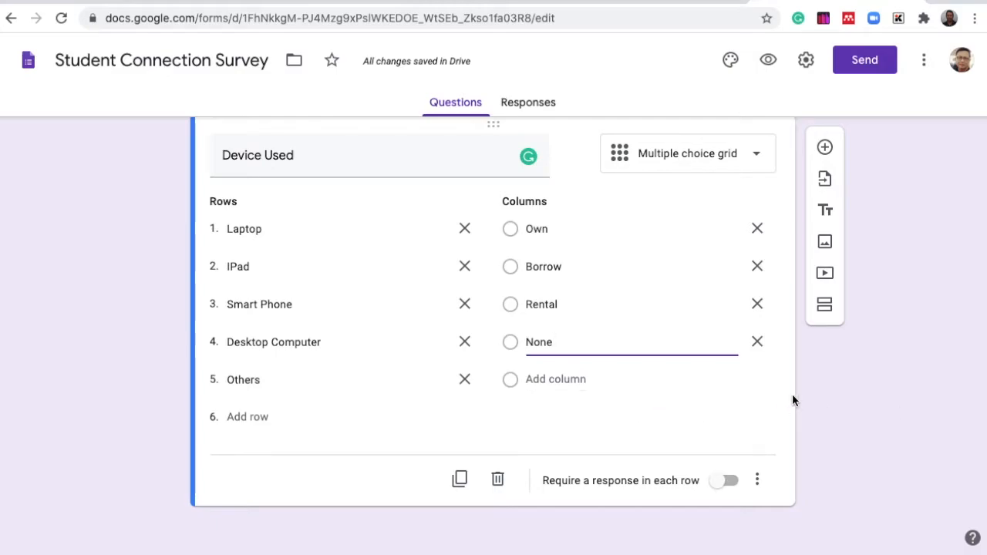
- Add a new blank question below the Device Used grid question
{"action": "scroll", "coordinate": [704, 380], "scroll_direction": "down", "scroll_amount": 1}
{"action": "left_click", "coordinate": [824, 149]}
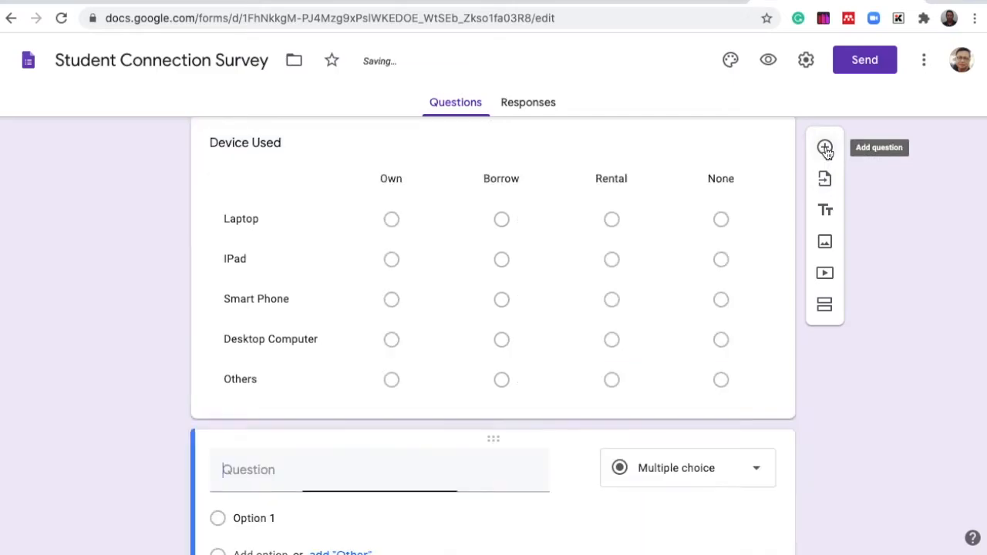
{"action": "scroll", "coordinate": [304, 282], "scroll_direction": "up", "scroll_amount": 1}
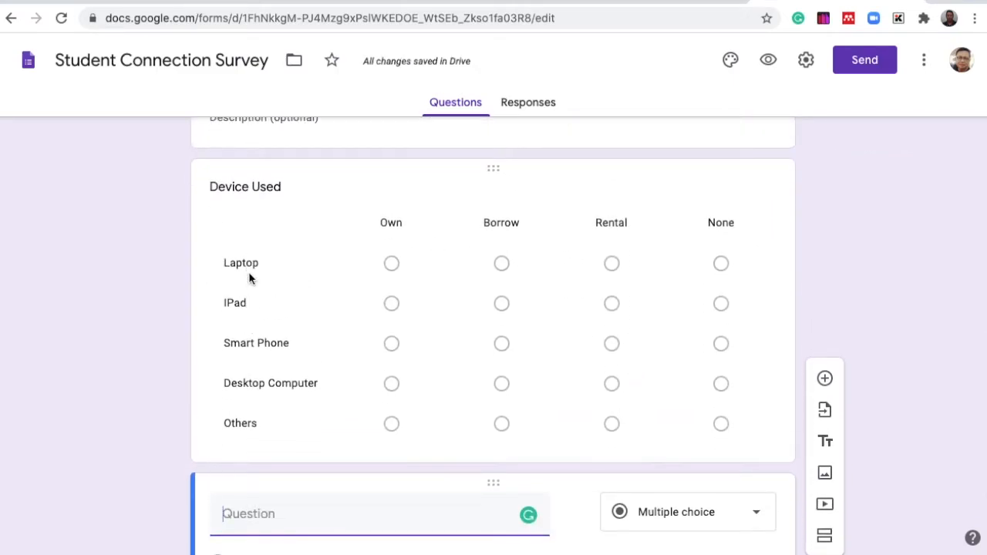
{"action": "left_click", "coordinate": [394, 263]}
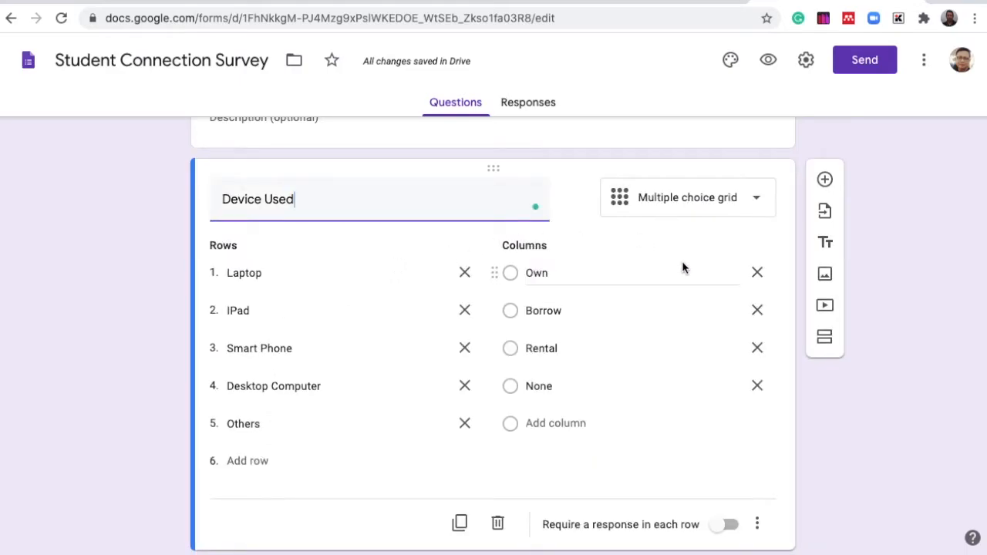
{"action": "scroll", "coordinate": [689, 377], "scroll_direction": "down", "scroll_amount": 2}
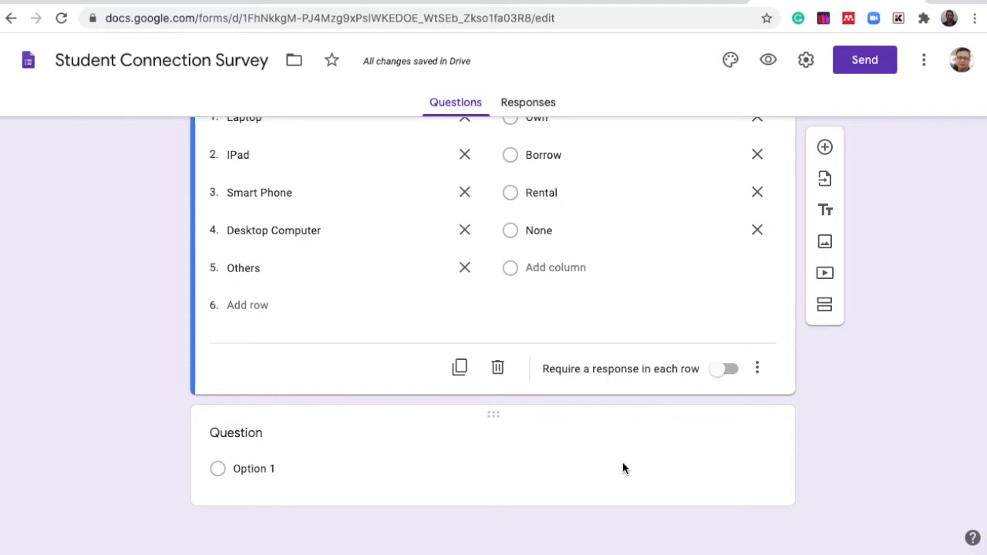
{"action": "left_click", "coordinate": [623, 468]}
{"action": "scroll", "coordinate": [626, 274], "scroll_direction": "up", "scroll_amount": 3}
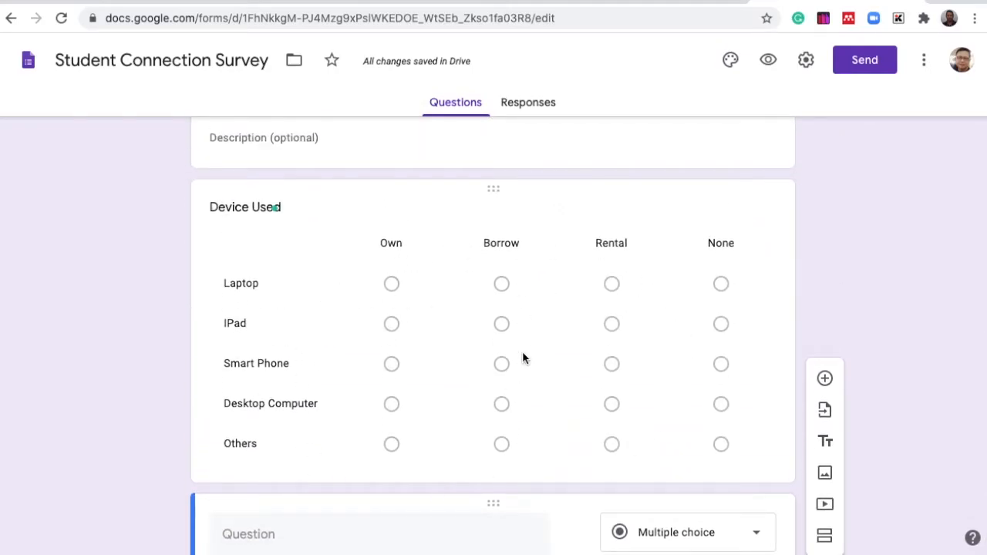
{"action": "scroll", "coordinate": [523, 360], "scroll_direction": "down", "scroll_amount": 3}
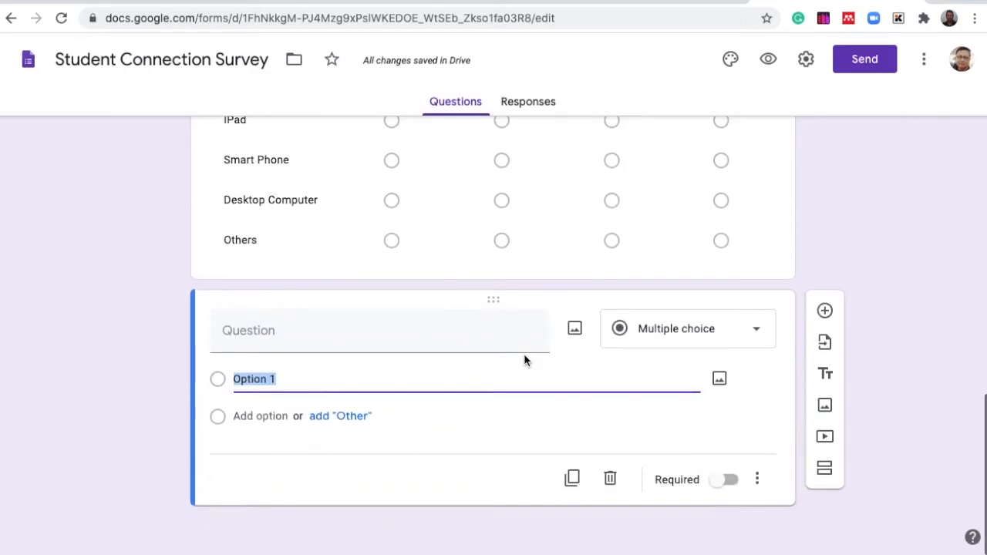
- Title the new question Internet Service Provider (ISP) and make it a Checkboxes question
{"action": "left_click", "coordinate": [331, 339]}
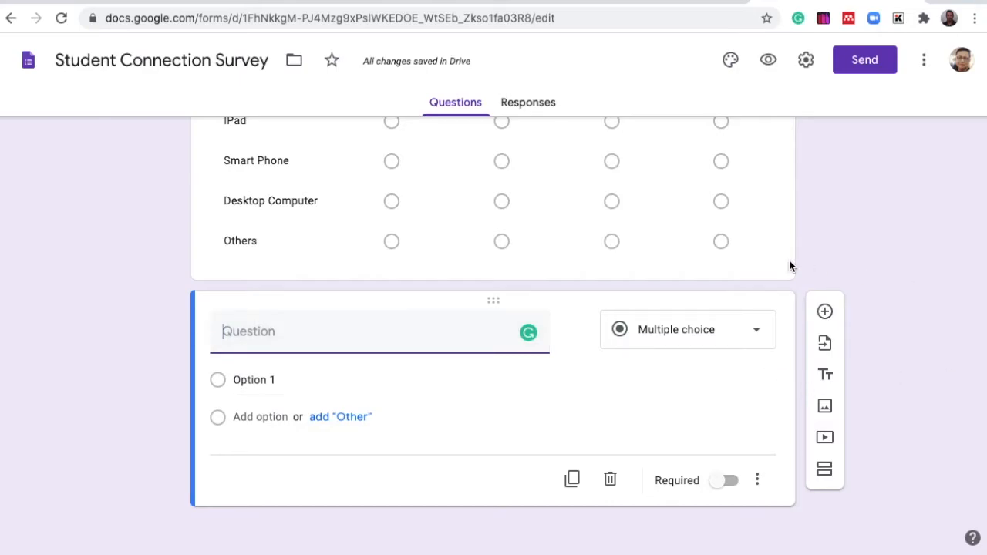
{"action": "type", "text": "Inter"}
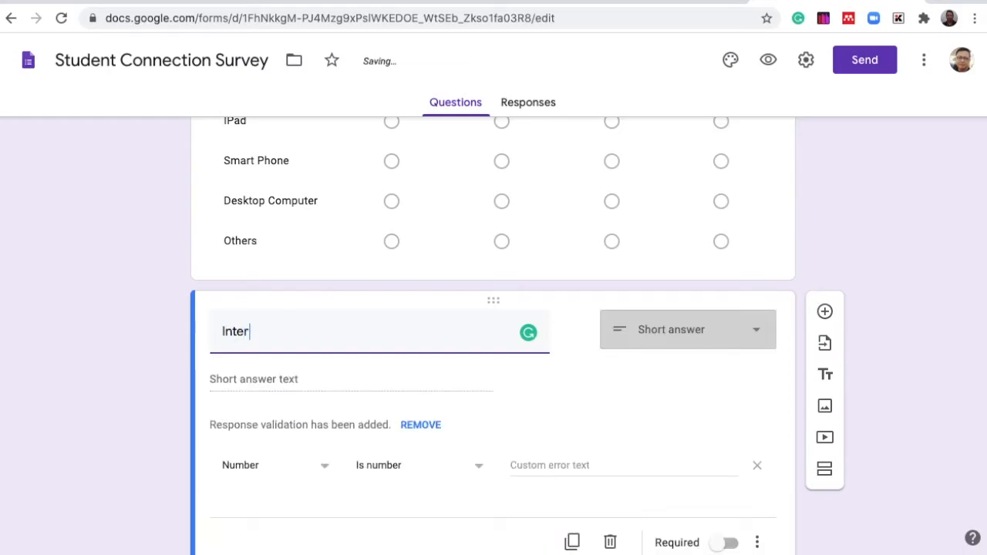
{"action": "type", "text": "net Service P"}
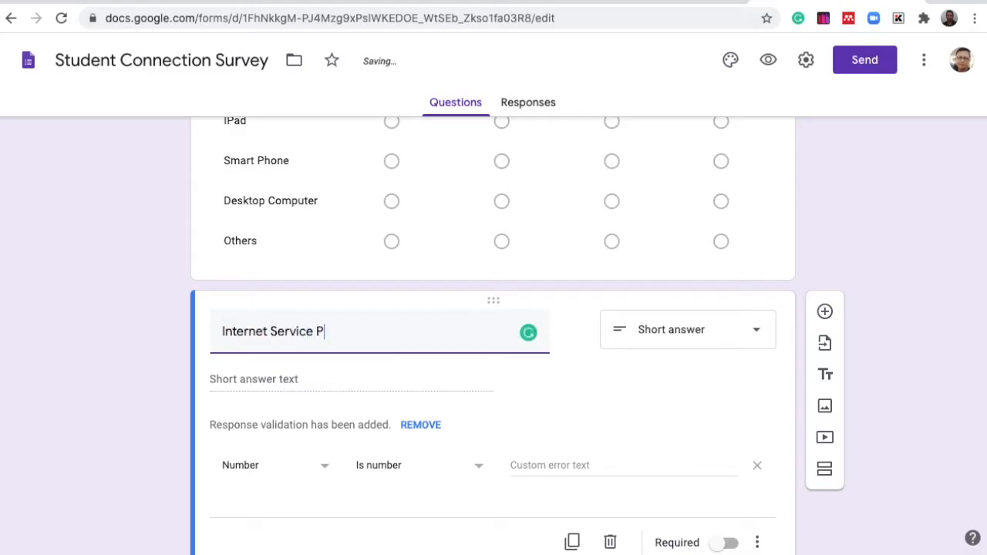
{"action": "key", "text": "BackSpace"}
{"action": "type", "text": "rovider"}
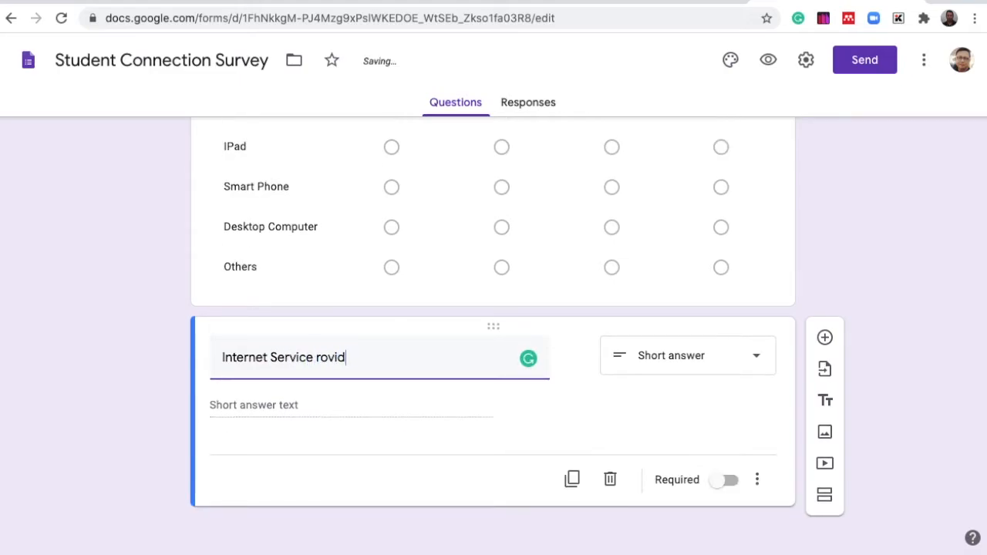
{"action": "key", "text": "BackSpace"}
{"action": "key", "text": "BackSpace"}
{"action": "key", "text": "BackSpace"}
{"action": "key", "text": "BackSpace"}
{"action": "key", "text": "BackSpace"}
{"action": "key", "text": "BackSpace"}
{"action": "key", "text": "BackSpace"}
{"action": "type", "text": "Provider ("}
{"action": "type", "text": "ISP"}
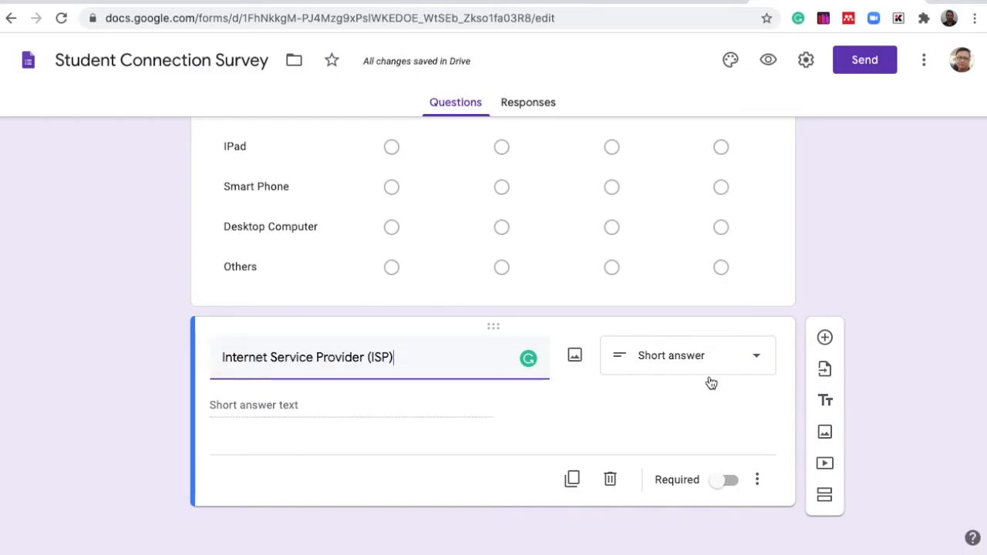
{"action": "left_click", "coordinate": [757, 367]}
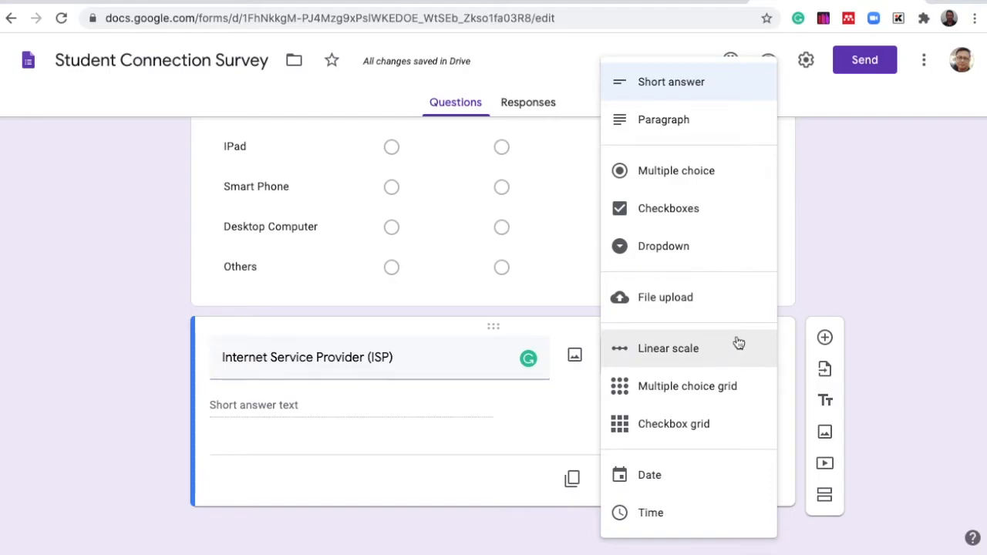
{"action": "left_click", "coordinate": [654, 216]}
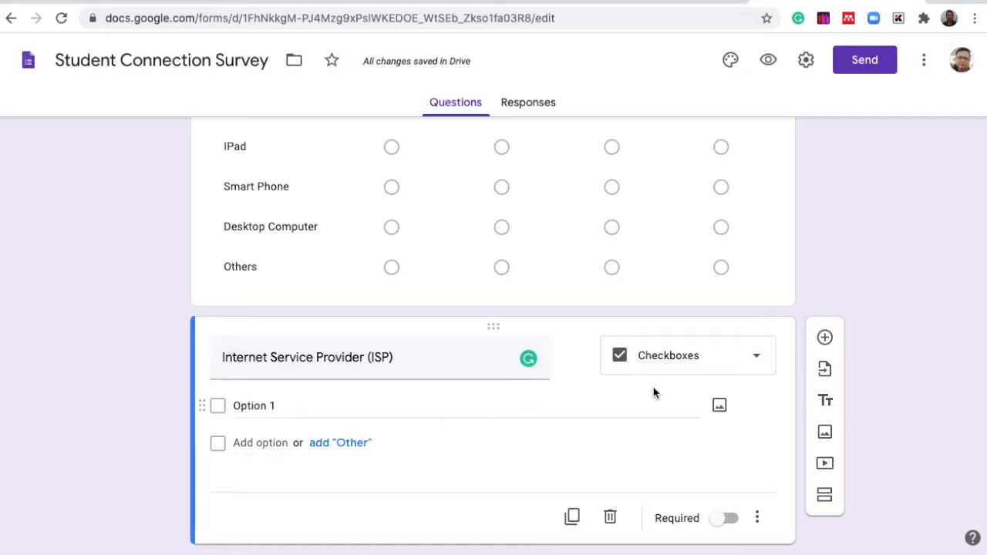
- Set the checkbox options to PLDT, Globe, Sky Cable and an Other option, removing the extra blank option
{"action": "left_click", "coordinate": [283, 407]}
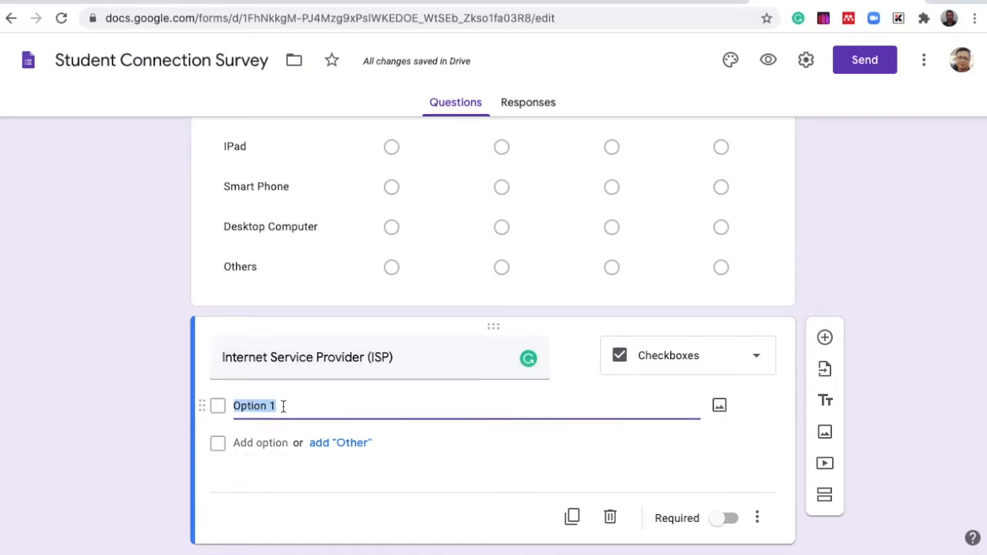
{"action": "type", "text": "PLDT"}
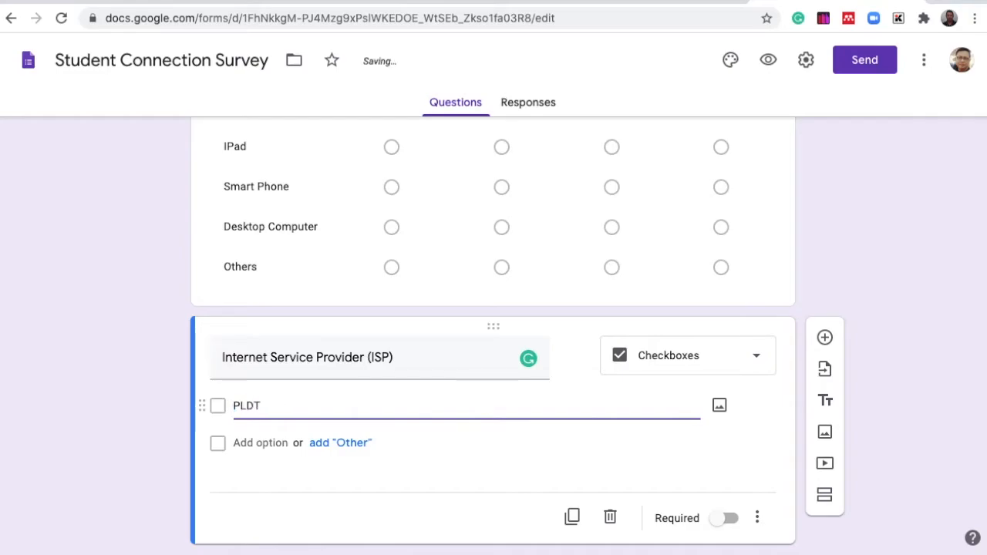
{"action": "key", "text": "Return"}
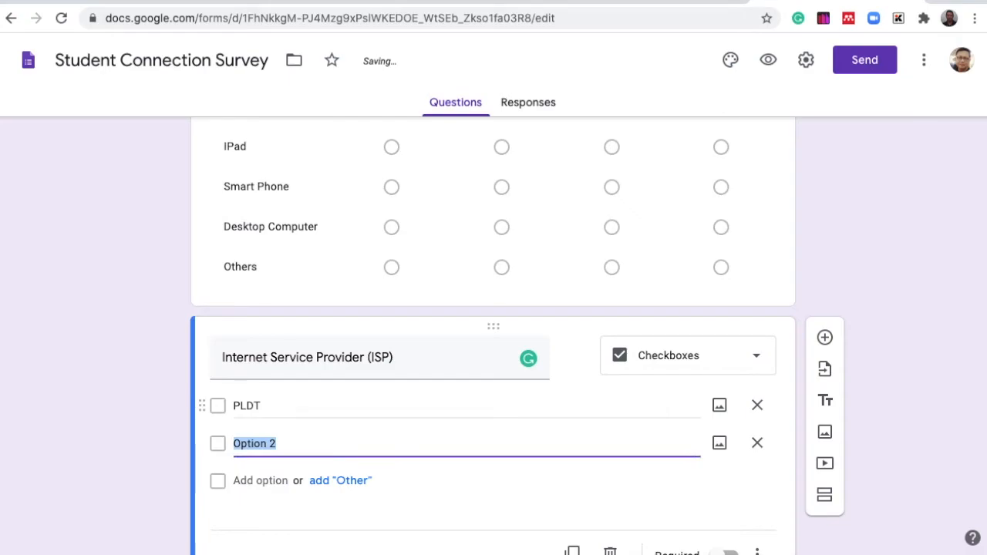
{"action": "type", "text": "Globe"}
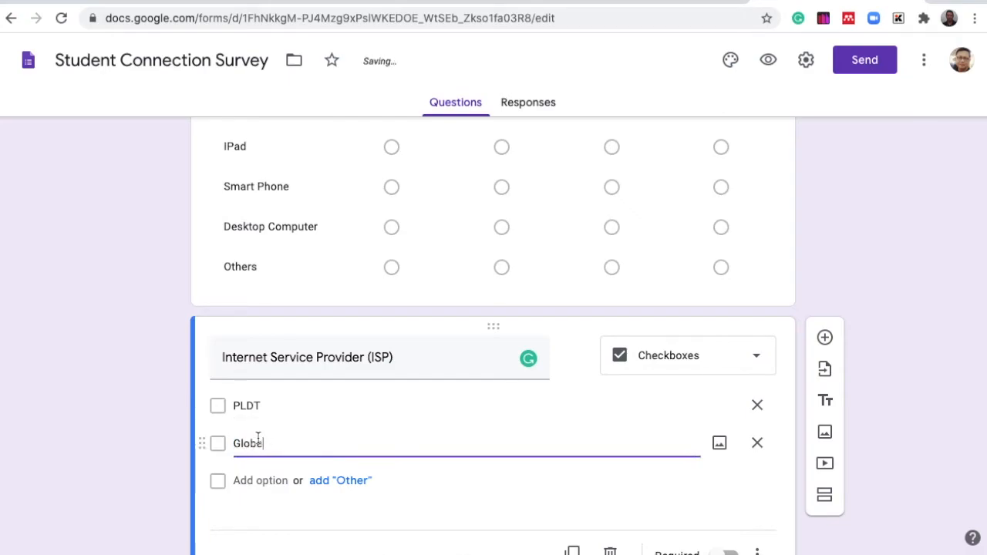
{"action": "left_click", "coordinate": [264, 475]}
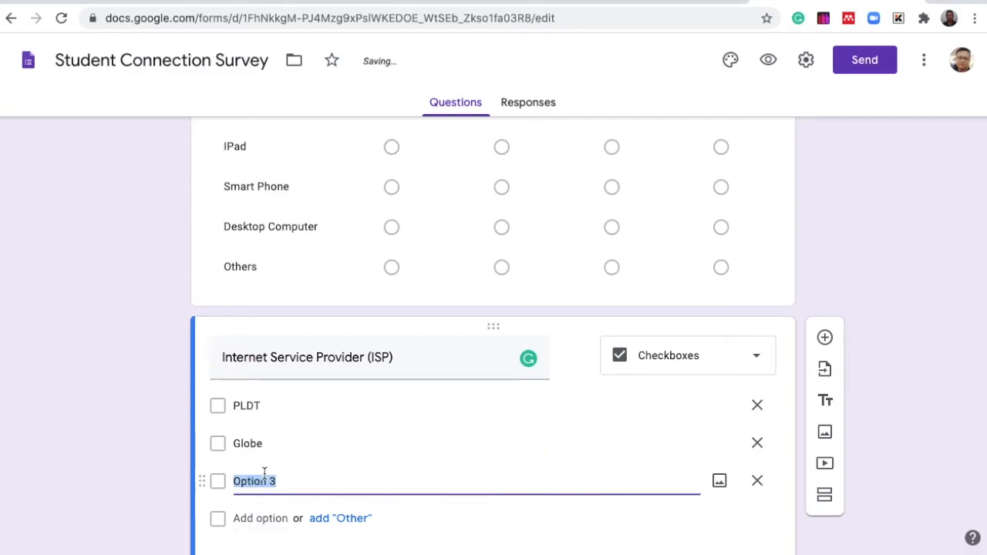
{"action": "type", "text": "Sky"}
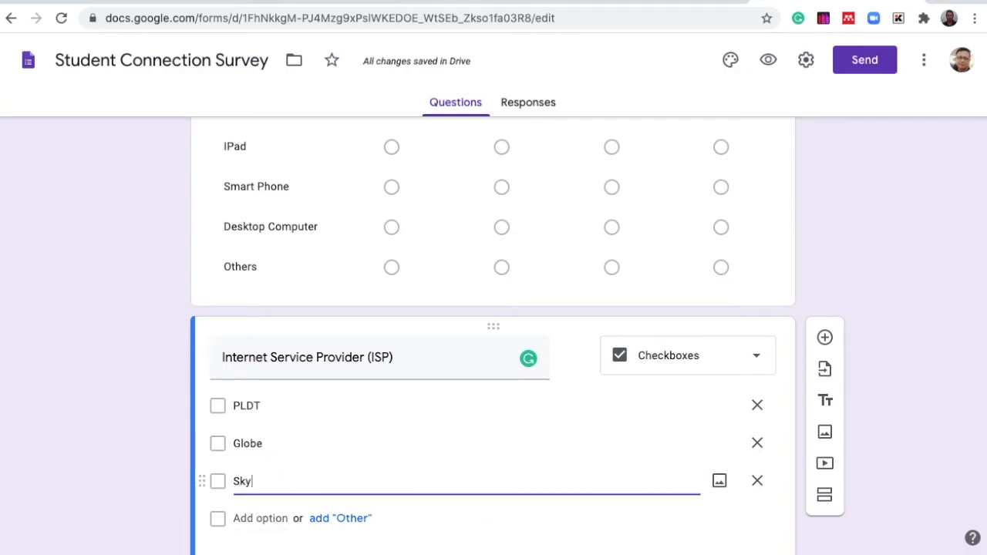
{"action": "type", "text": " Cable"}
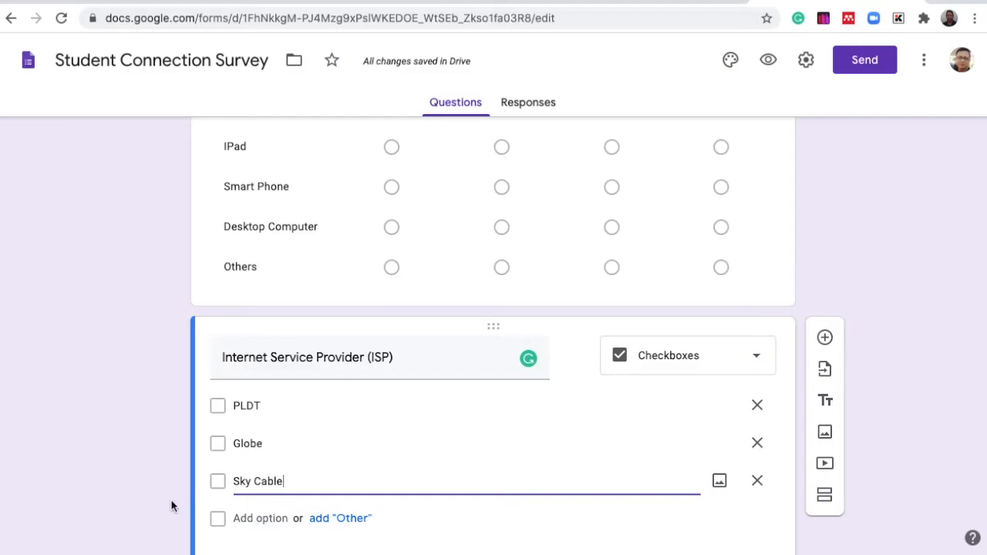
{"action": "left_click", "coordinate": [256, 519]}
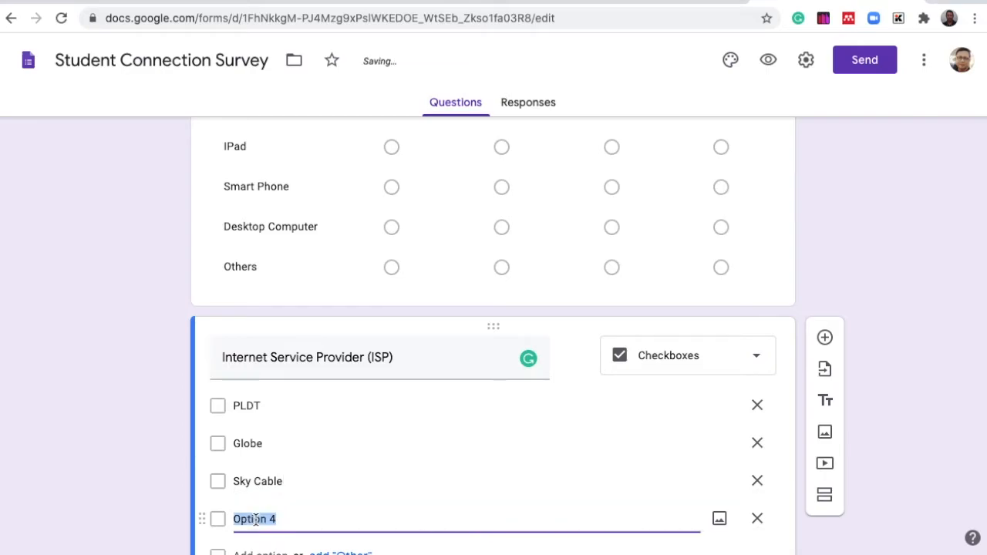
{"action": "scroll", "coordinate": [256, 519], "scroll_direction": "down", "scroll_amount": 3}
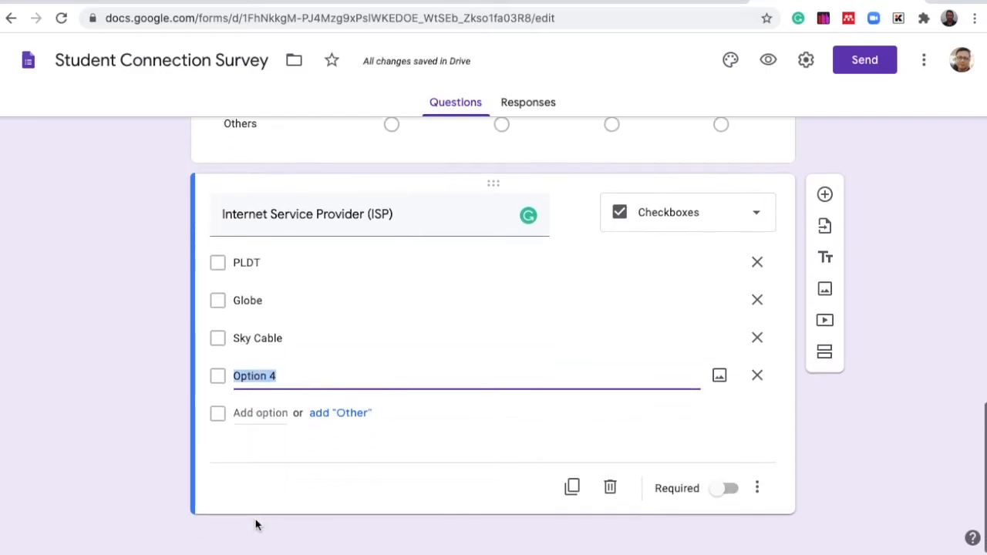
{"action": "left_click", "coordinate": [331, 416]}
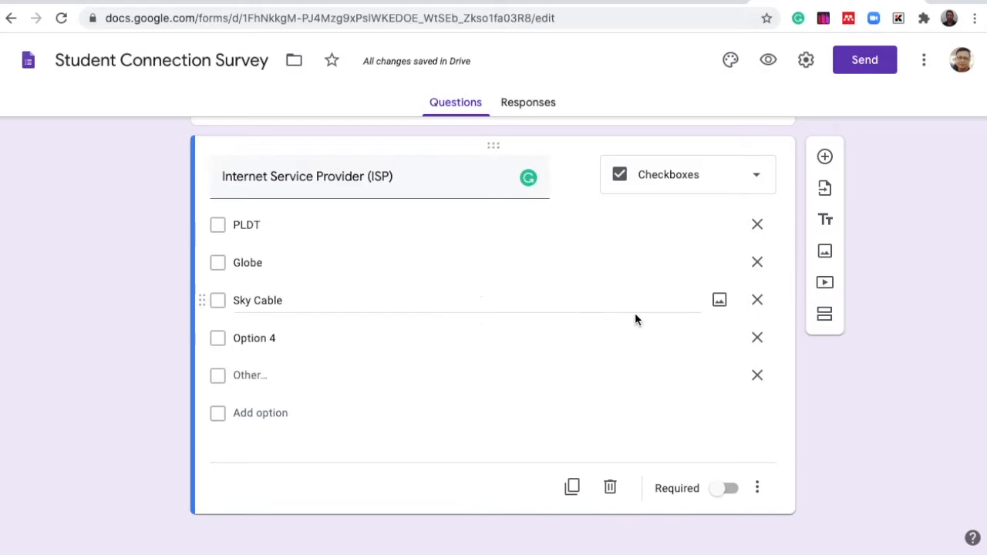
{"action": "left_click", "coordinate": [758, 341]}
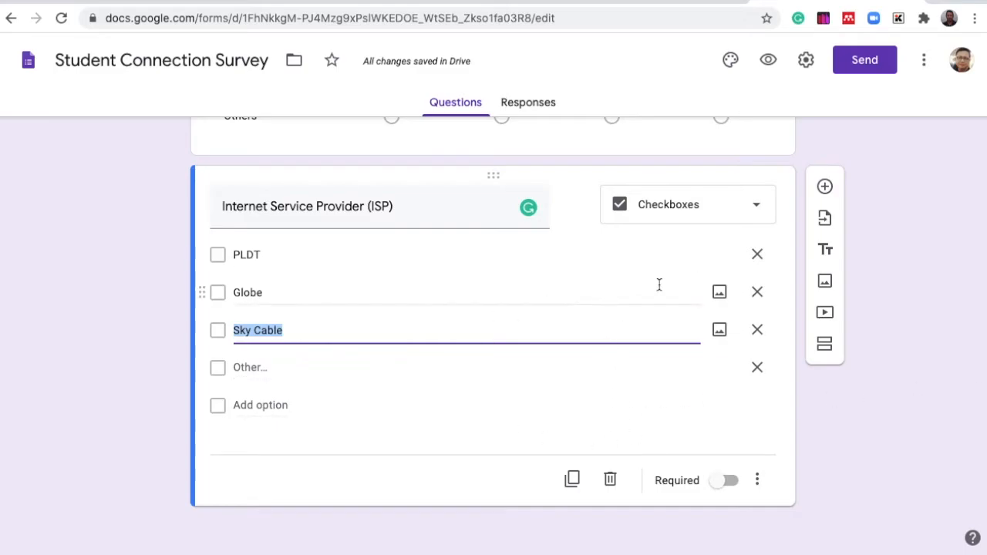
- Add a new section titled Suggestion and Recommendation
{"action": "left_click", "coordinate": [825, 344]}
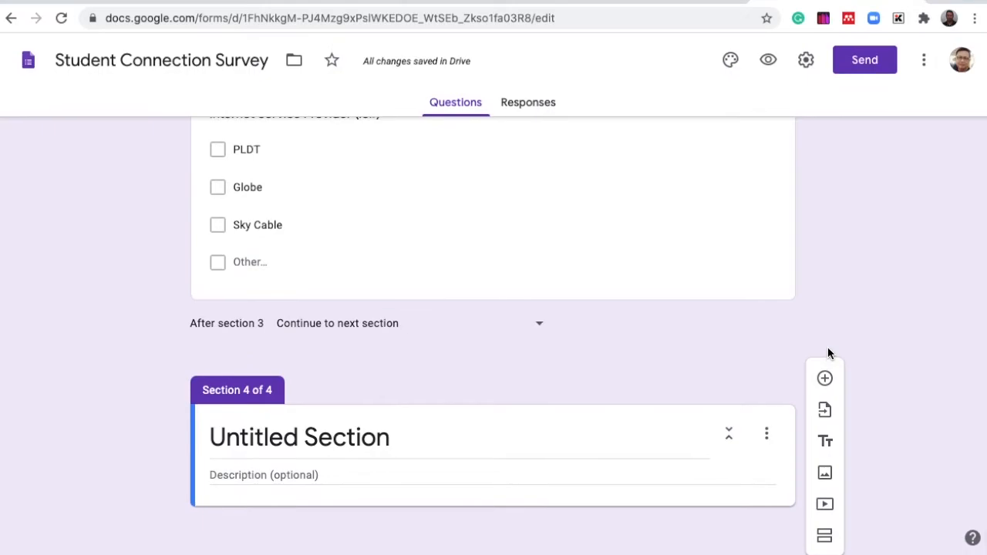
{"action": "left_click", "coordinate": [417, 441]}
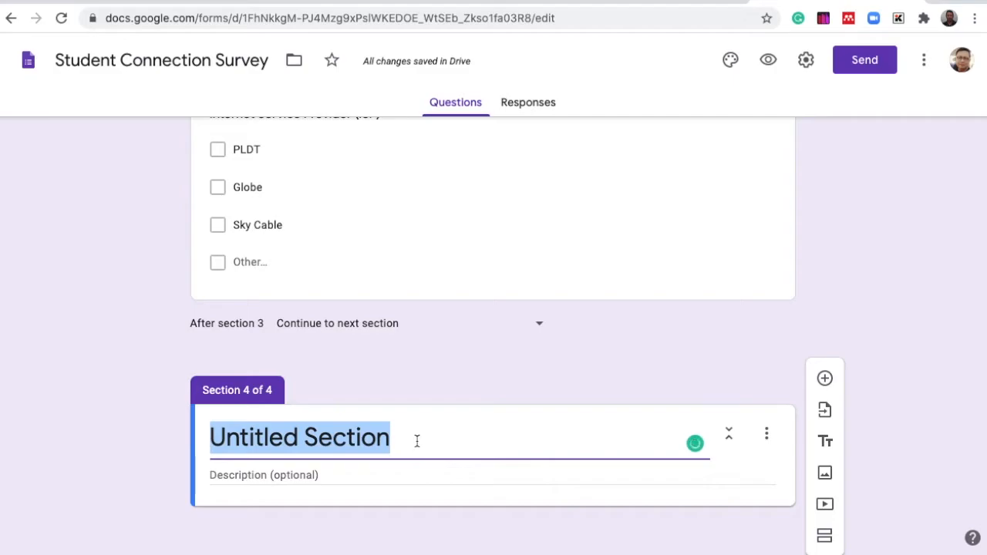
{"action": "type", "text": "Suggestion and"}
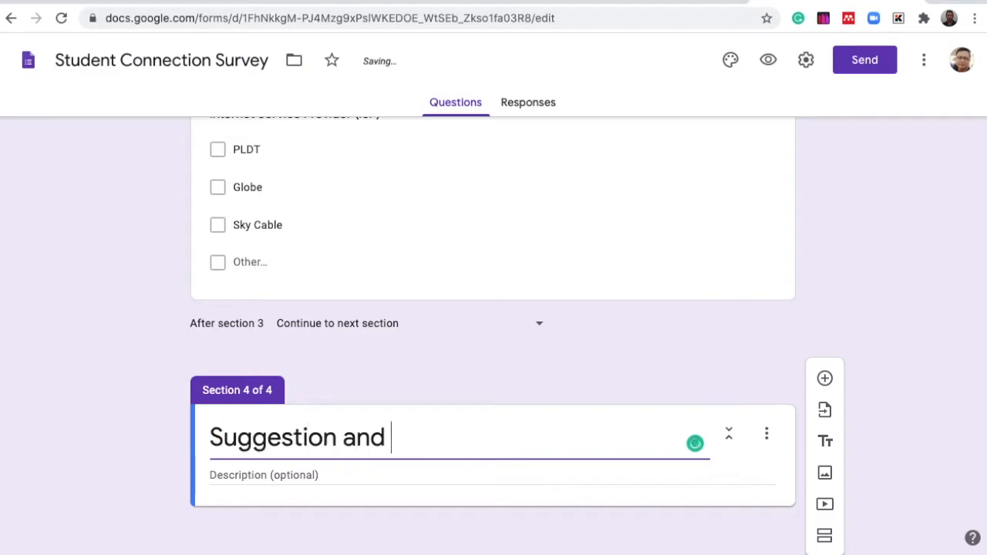
{"action": "type", "text": " Recomm"}
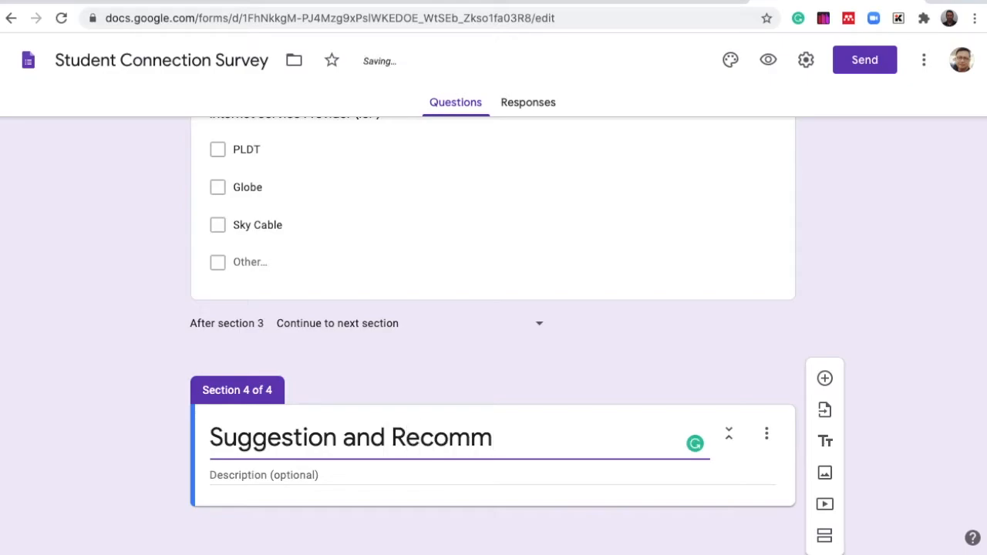
{"action": "type", "text": "endation"}
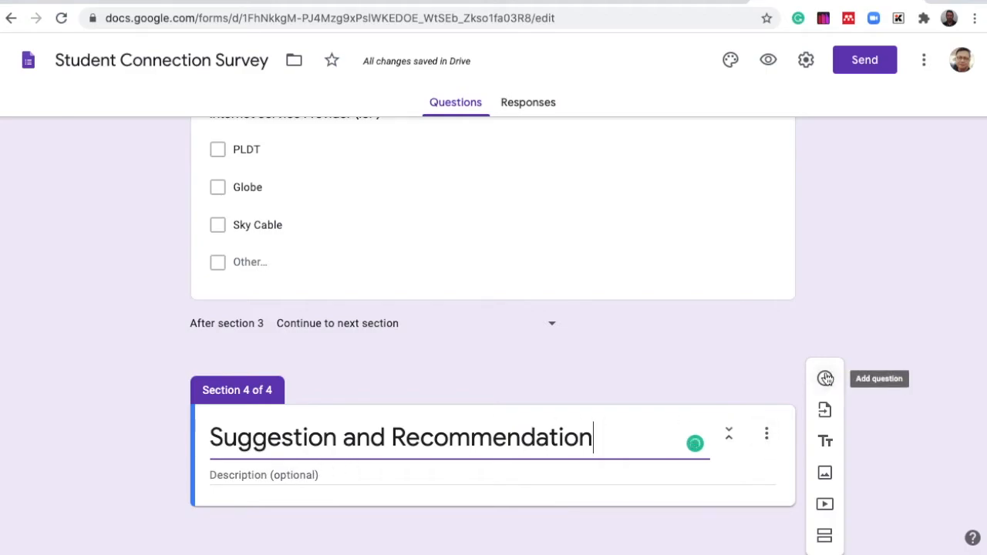
- Add a question titled Kindly write your Suggestion and Recommendation to the new section
{"action": "left_click", "coordinate": [825, 378]}
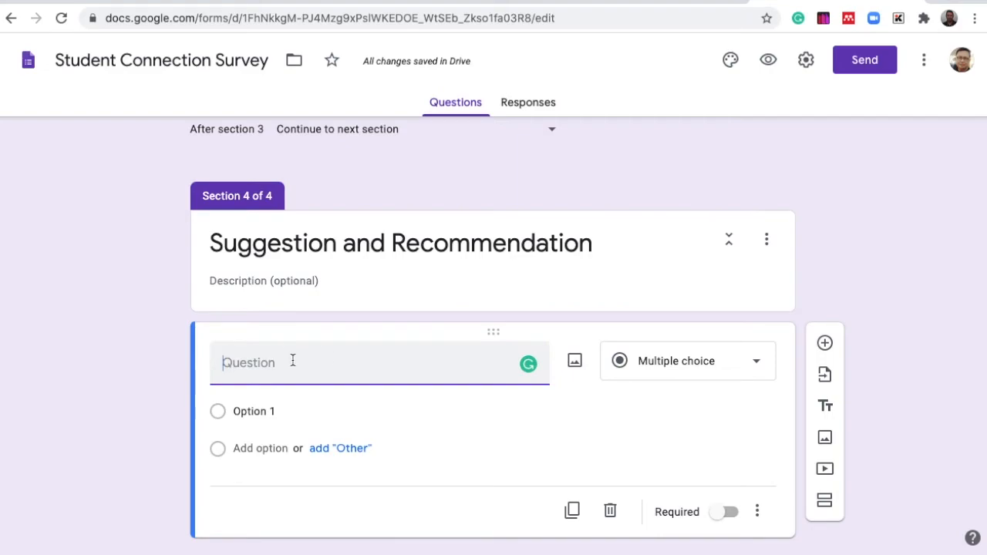
{"action": "type", "text": "Kindly write your"}
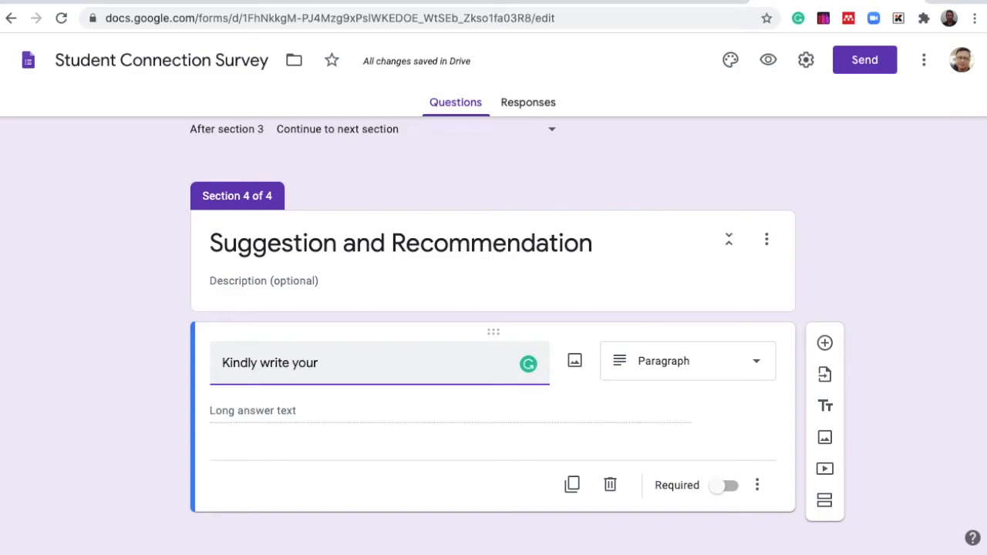
{"action": "type", "text": "Sugge"}
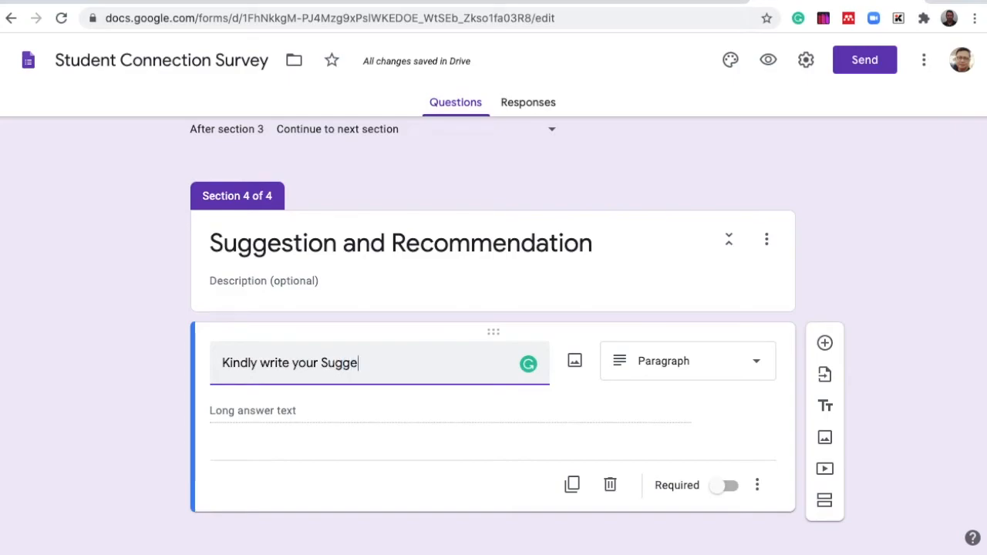
{"action": "type", "text": "stion "}
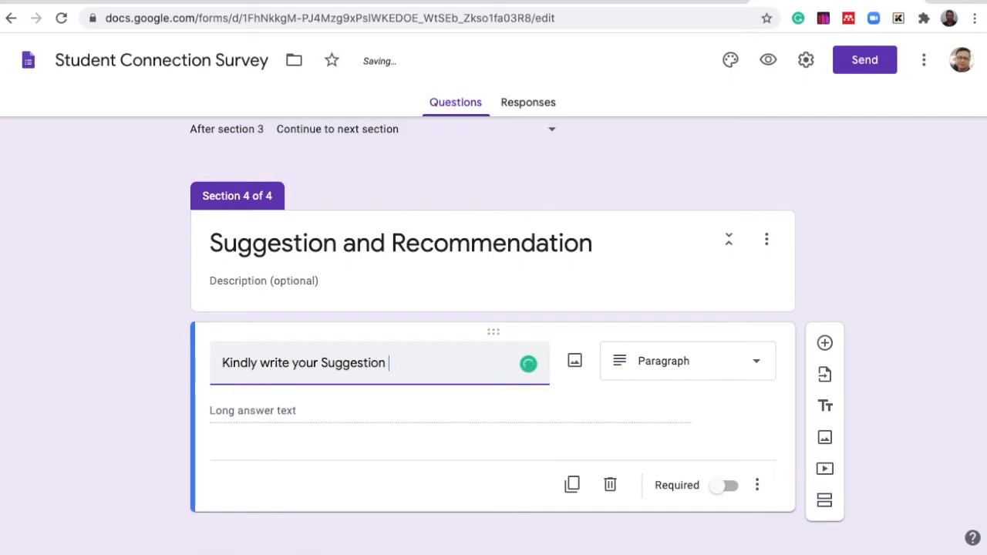
{"action": "type", "text": "and Rec"}
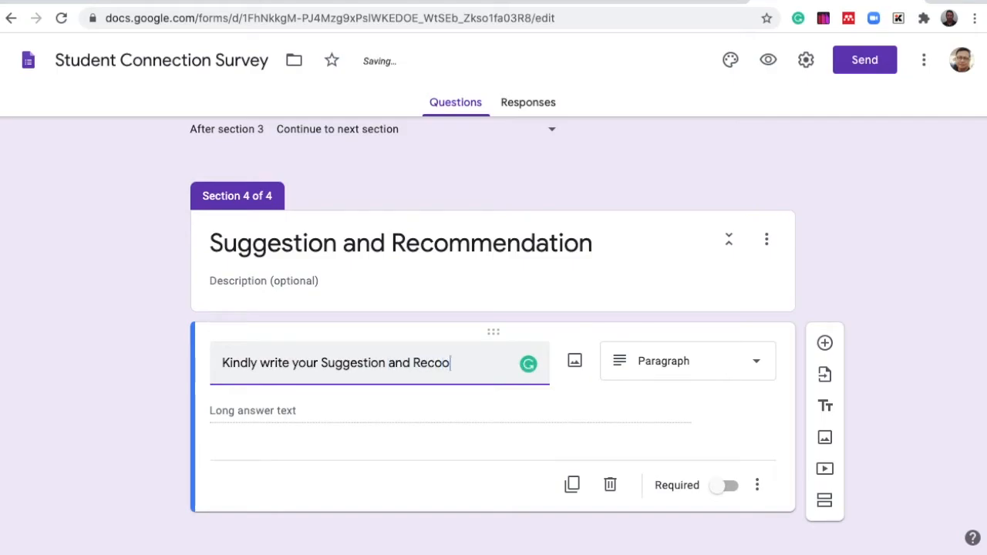
{"action": "type", "text": "ommendation "}
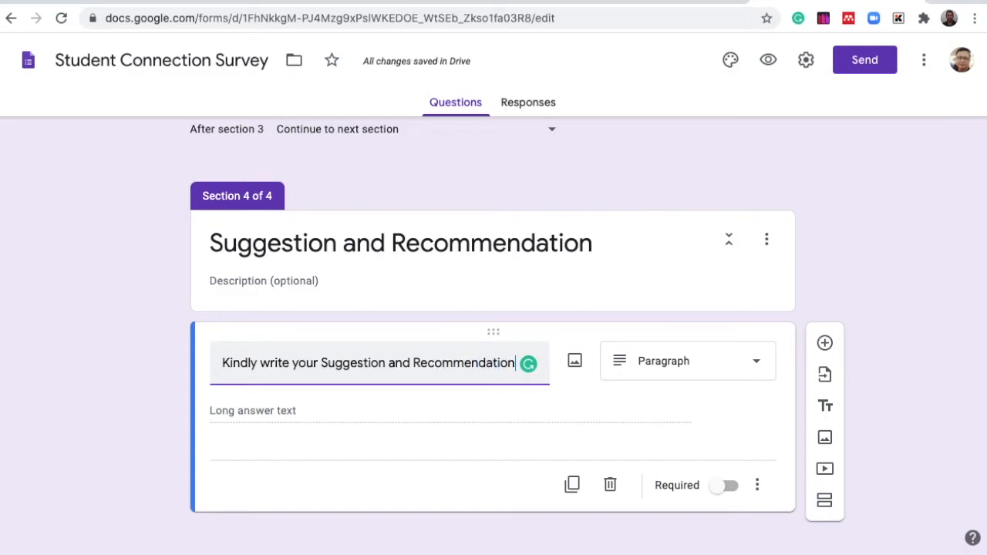
{"action": "type", "text": "Here"}
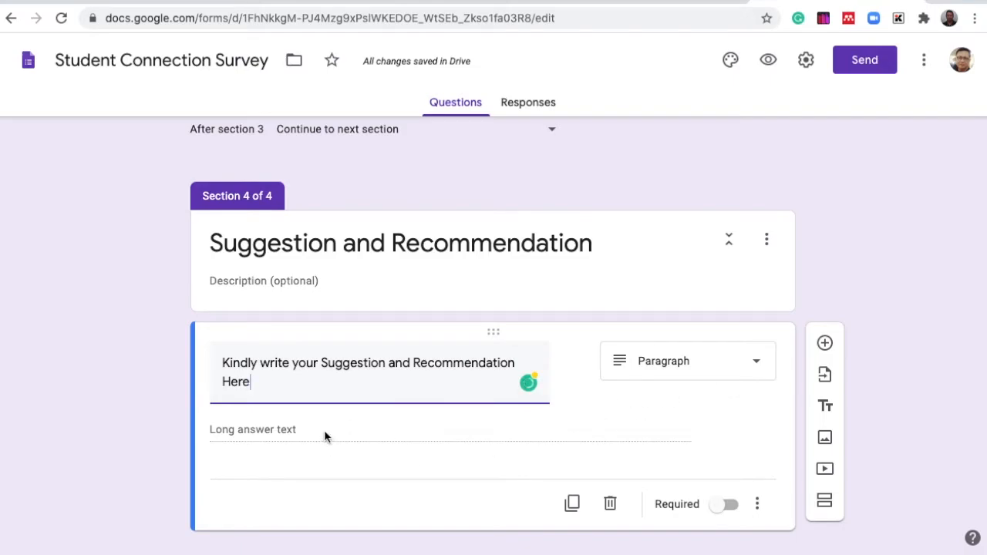
- Extend the last question's title to Kindly write your Suggestion and Recommendation Here
{"action": "left_click", "coordinate": [625, 284]}
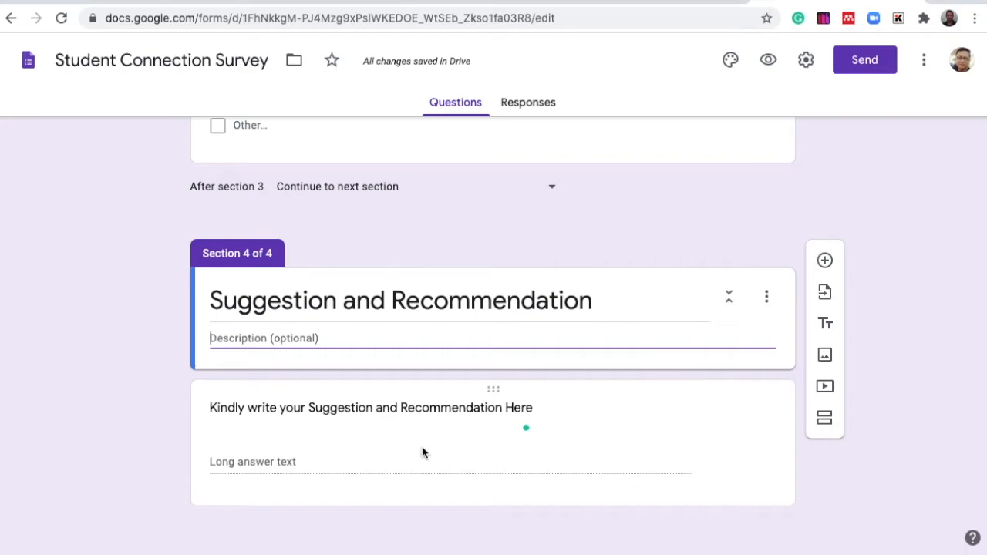
{"action": "left_click", "coordinate": [431, 465]}
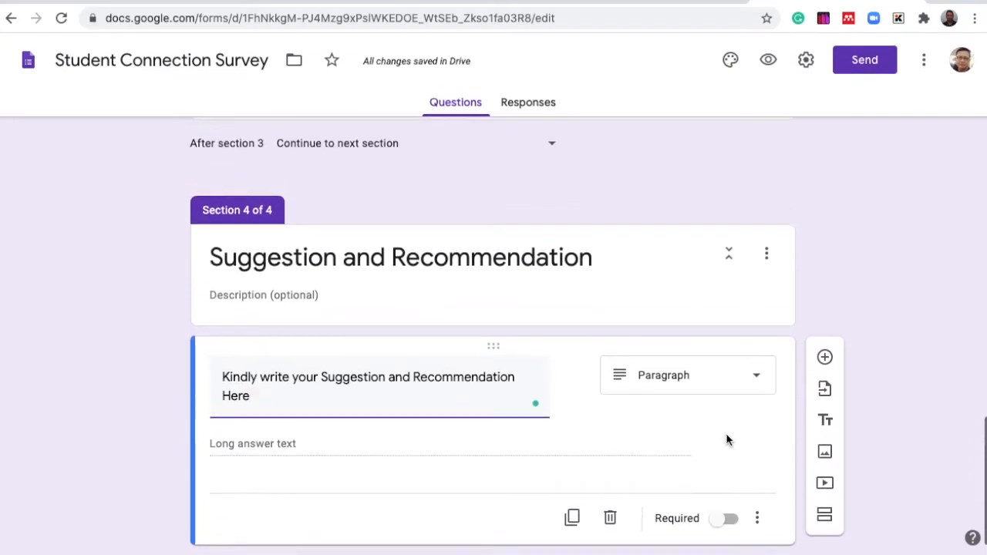
- Switch the Complete Name question's Required setting on and back off
{"action": "scroll", "coordinate": [725, 440], "scroll_direction": "up", "scroll_amount": 10}
{"action": "scroll", "coordinate": [725, 440], "scroll_direction": "up", "scroll_amount": 8}
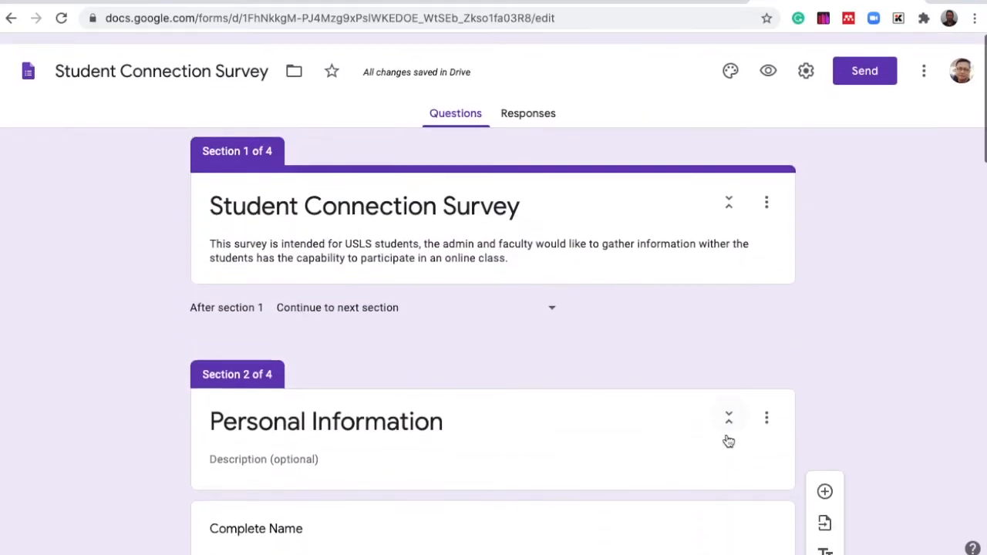
{"action": "scroll", "coordinate": [599, 428], "scroll_direction": "down", "scroll_amount": 3}
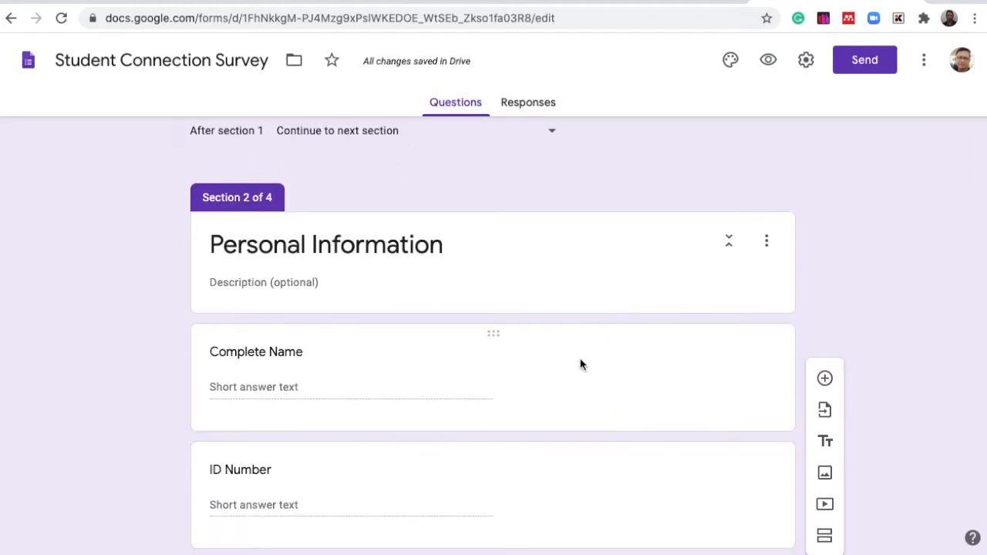
{"action": "left_click", "coordinate": [638, 376]}
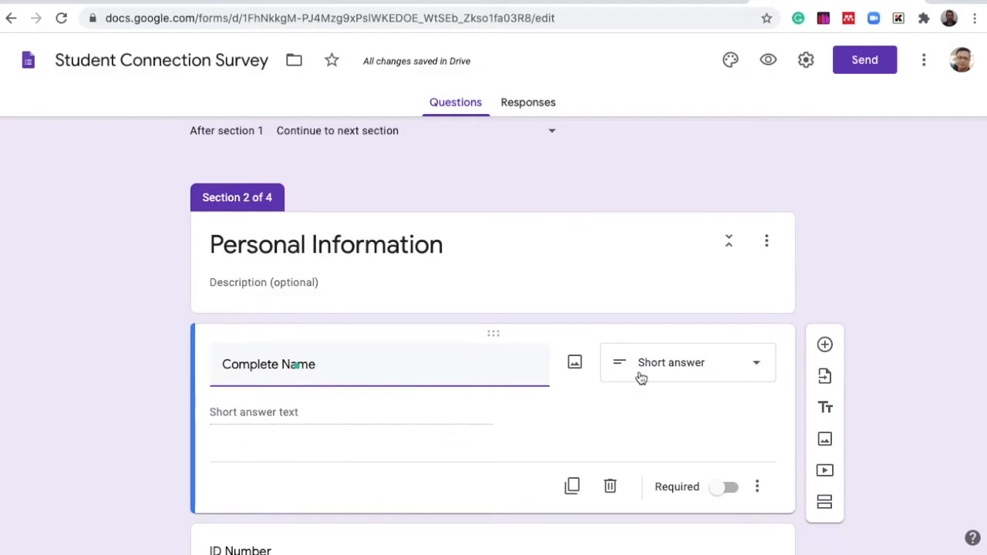
{"action": "left_click", "coordinate": [729, 488]}
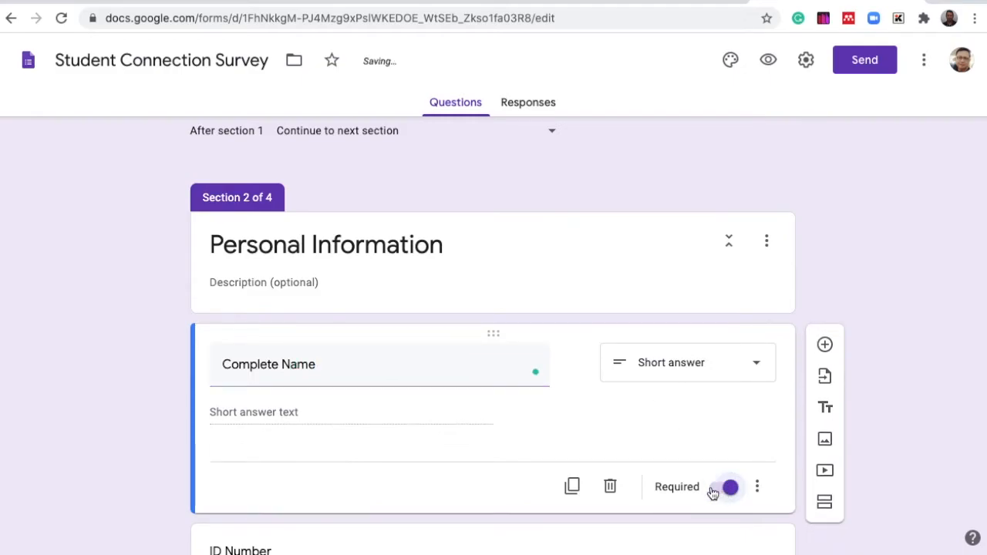
{"action": "left_click", "coordinate": [713, 492]}
- Switch the ID Number question's Required setting on and back off, opening and closing its options menu
{"action": "scroll", "coordinate": [712, 492], "scroll_direction": "down", "scroll_amount": 4}
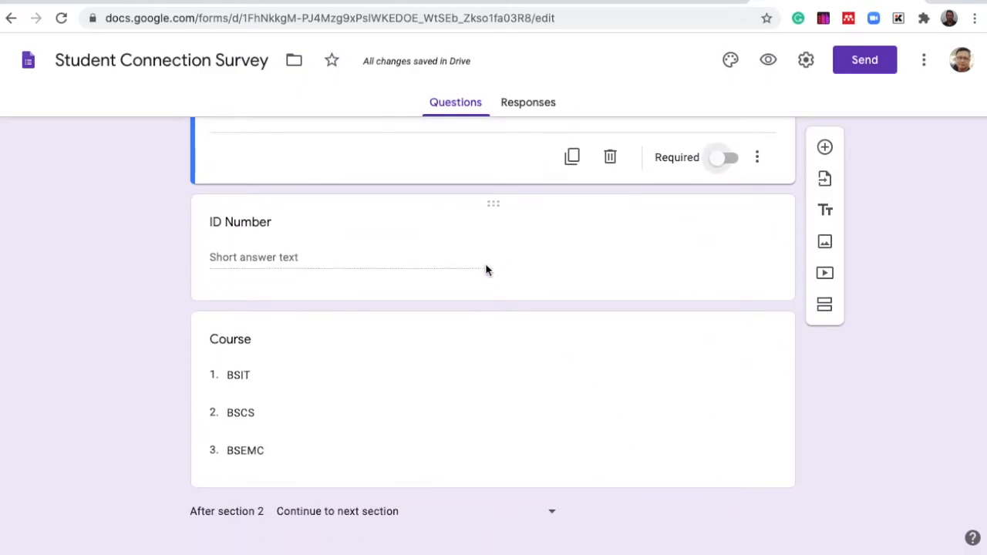
{"action": "left_click", "coordinate": [660, 255]}
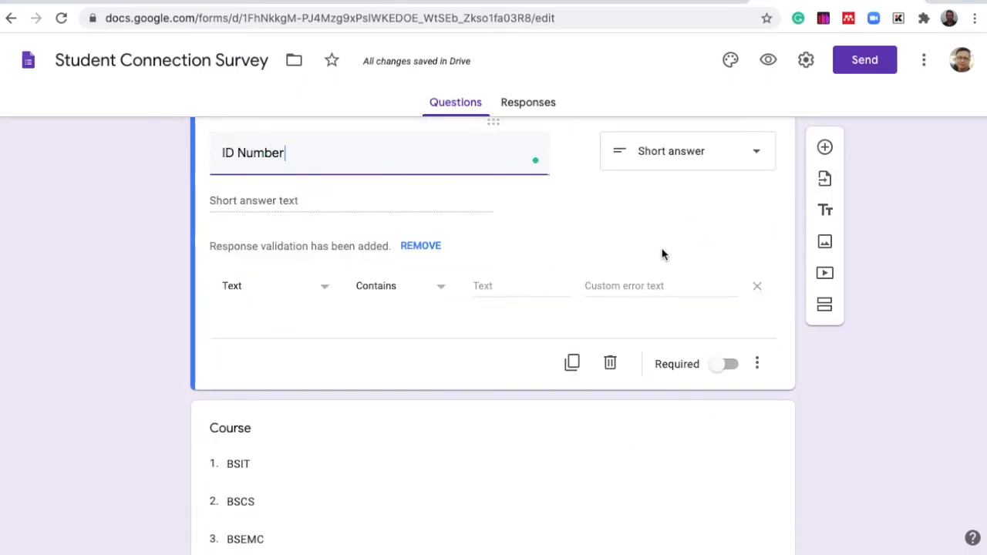
{"action": "left_click", "coordinate": [732, 366]}
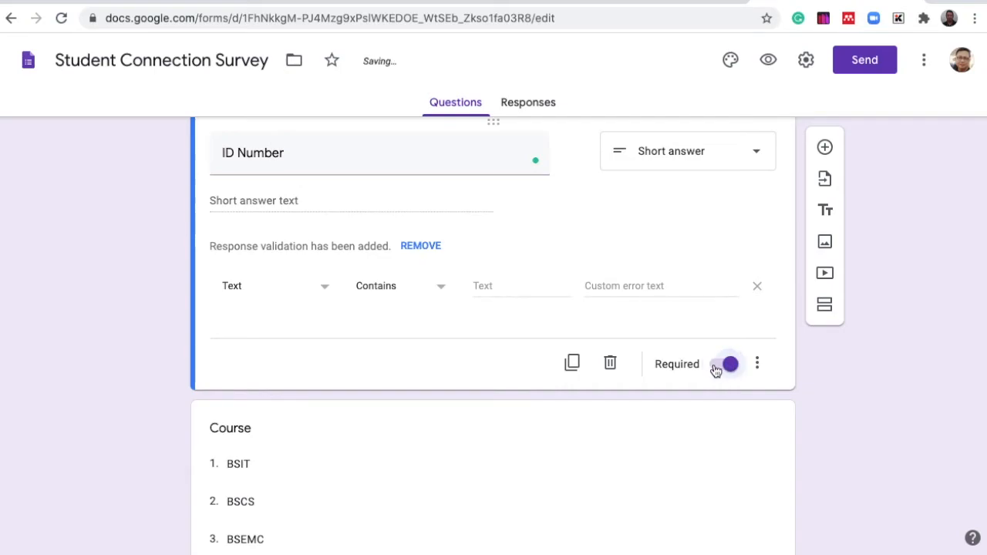
{"action": "left_click", "coordinate": [714, 368]}
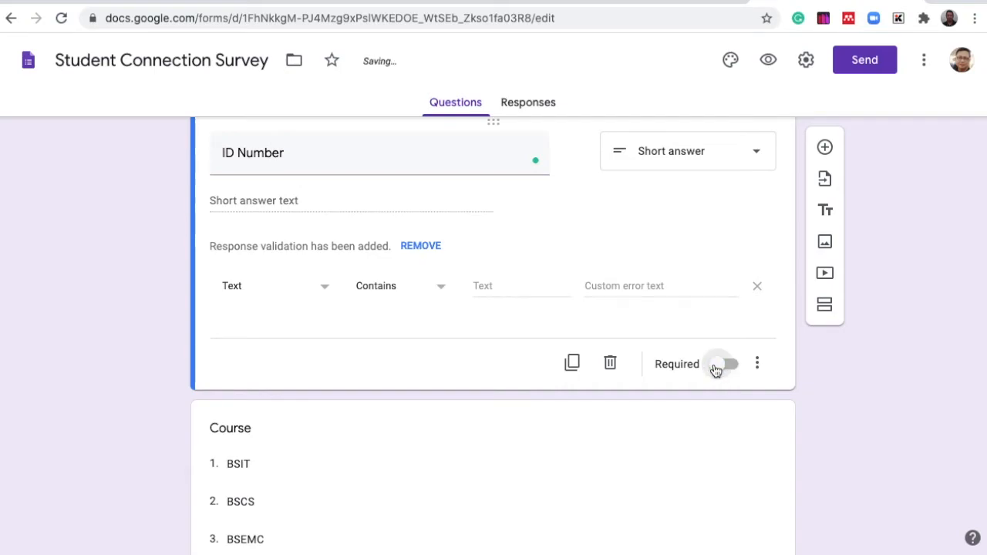
{"action": "left_click", "coordinate": [760, 364]}
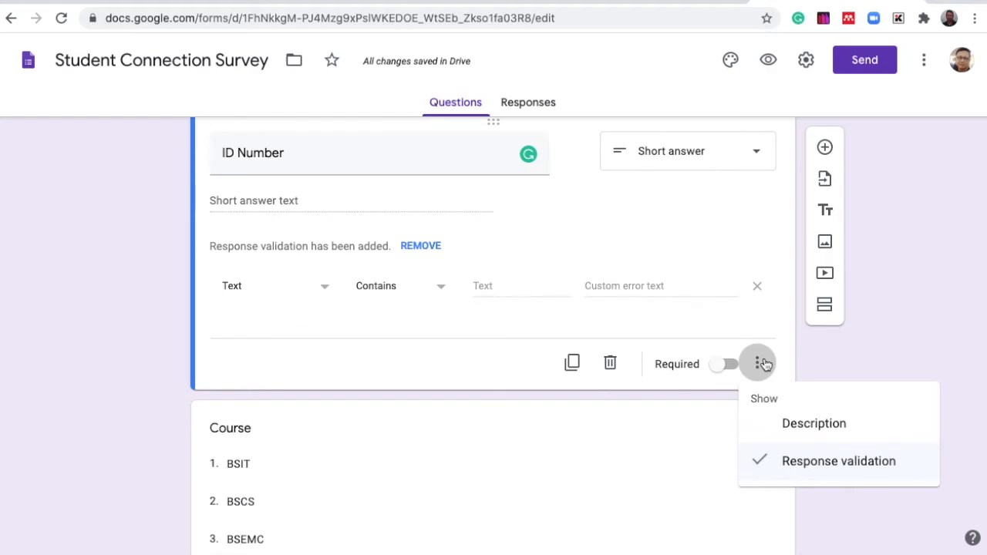
{"action": "left_click", "coordinate": [878, 340]}
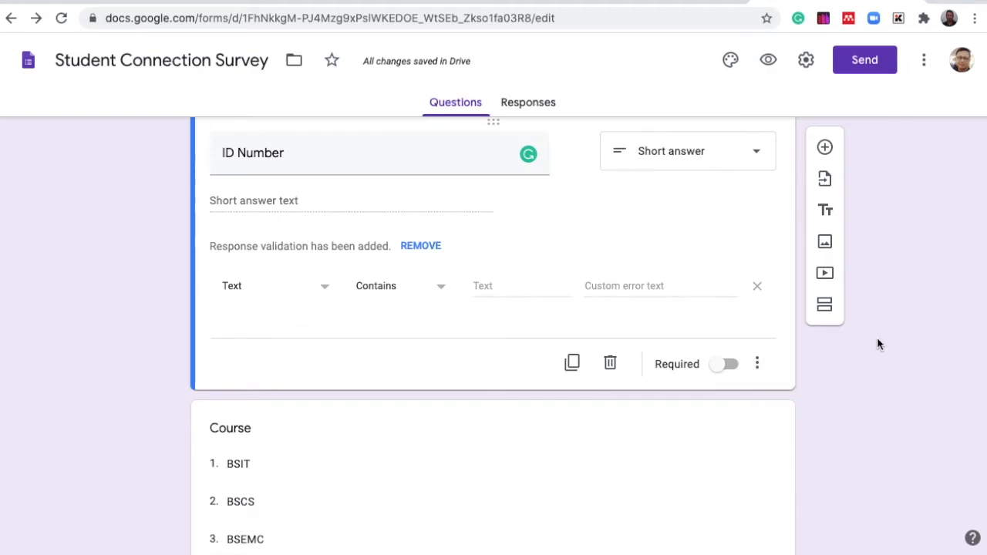
- Open the form in preview mode
{"action": "scroll", "coordinate": [877, 342], "scroll_direction": "down", "scroll_amount": 15}
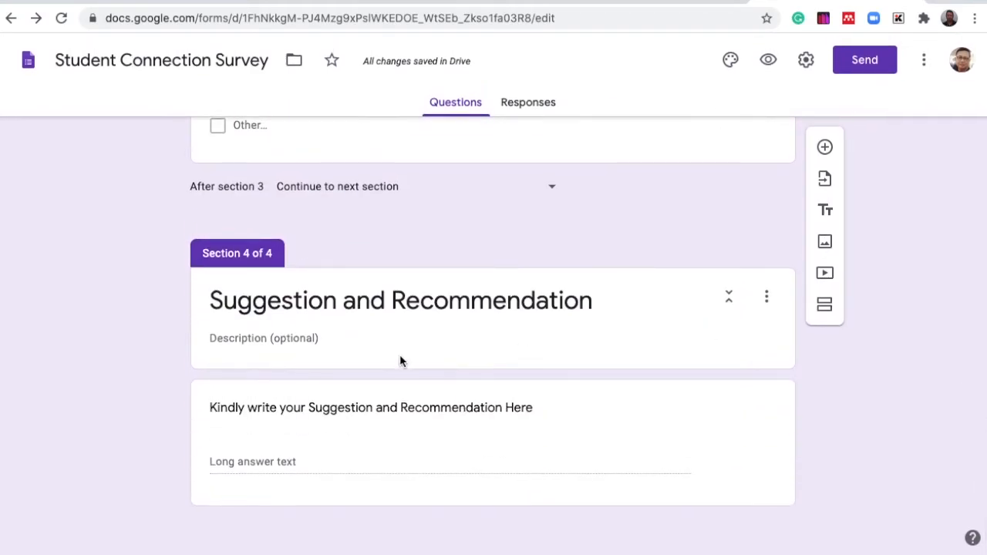
{"action": "scroll", "coordinate": [464, 316], "scroll_direction": "up", "scroll_amount": 15}
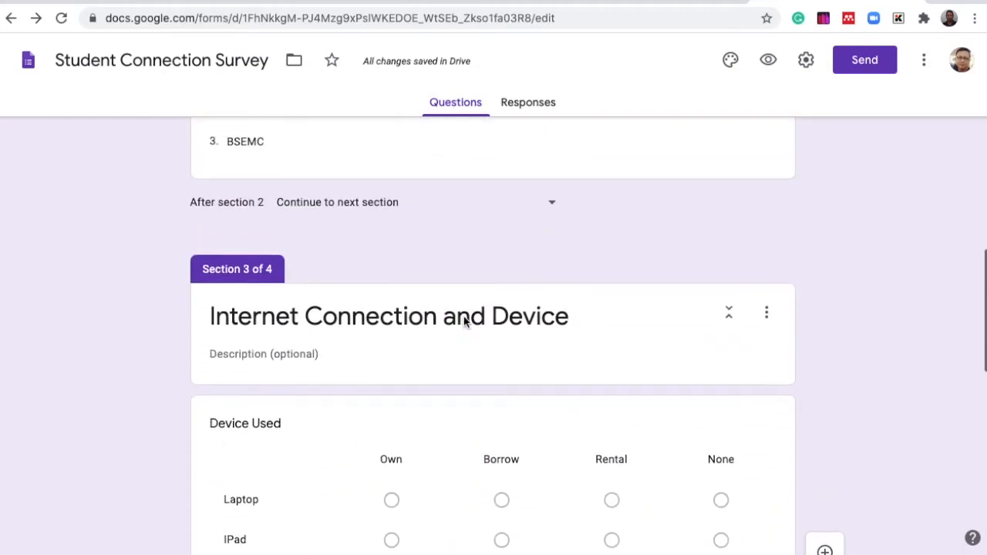
{"action": "scroll", "coordinate": [463, 322], "scroll_direction": "up", "scroll_amount": 5}
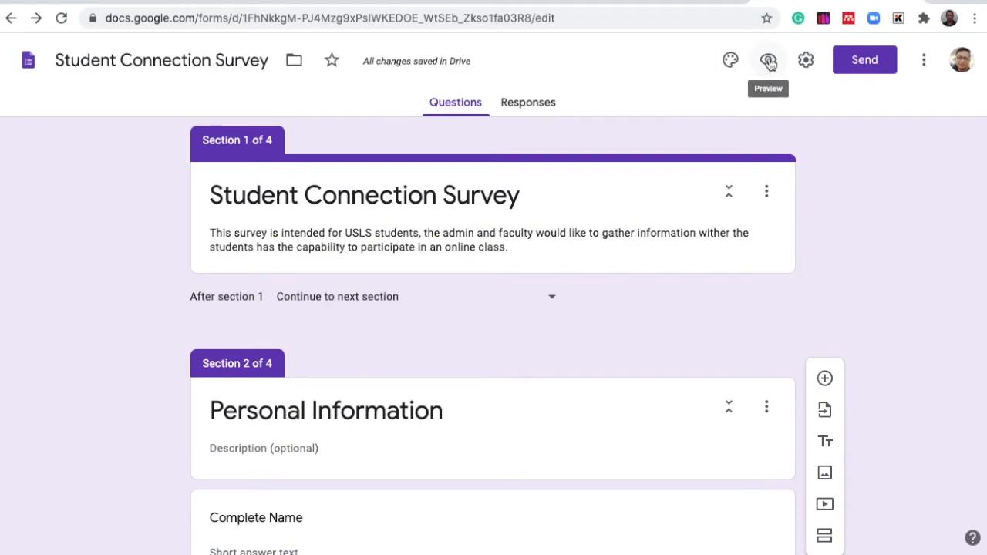
{"action": "left_click", "coordinate": [769, 63]}
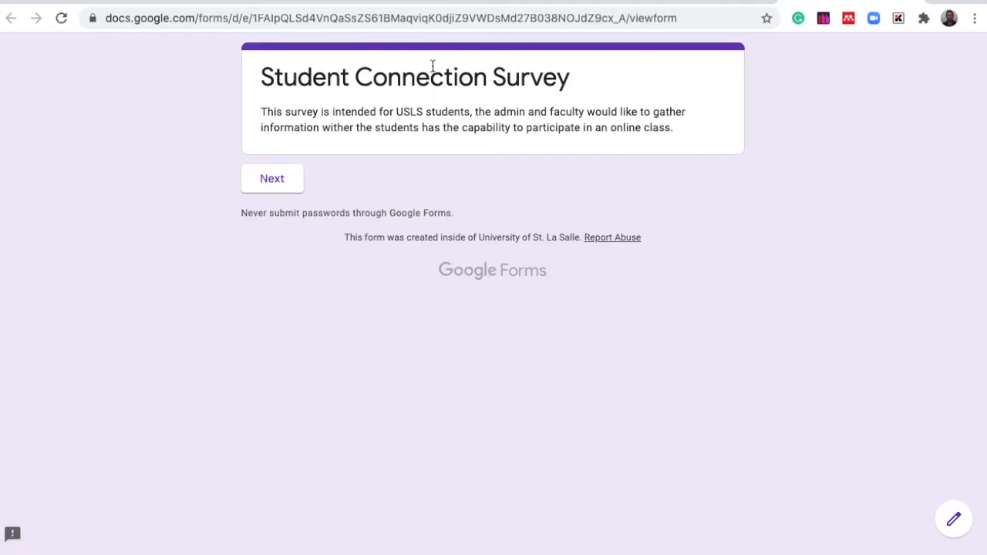
- Start the survey and fill in the respondent's complete name and ID number
{"action": "left_click", "coordinate": [273, 179]}
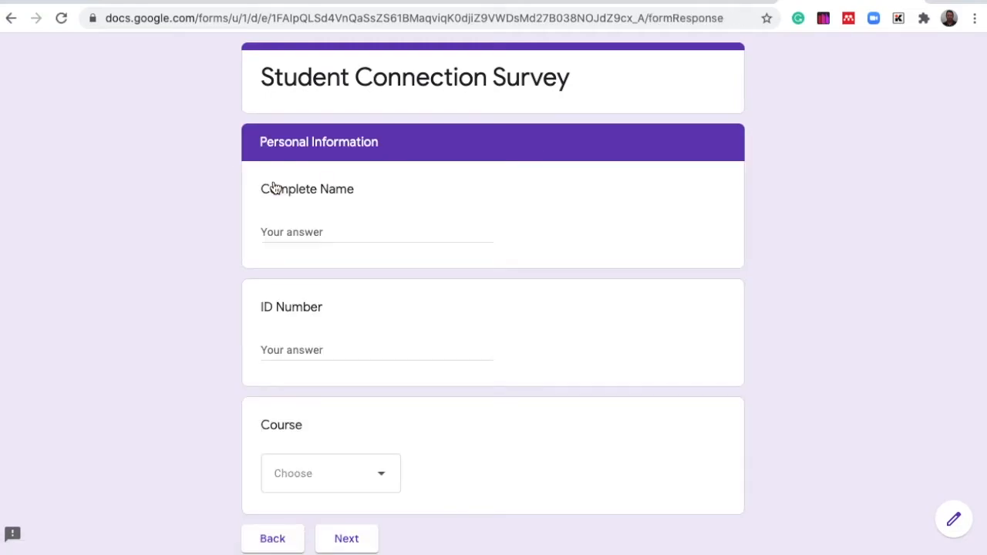
{"action": "left_click", "coordinate": [290, 229]}
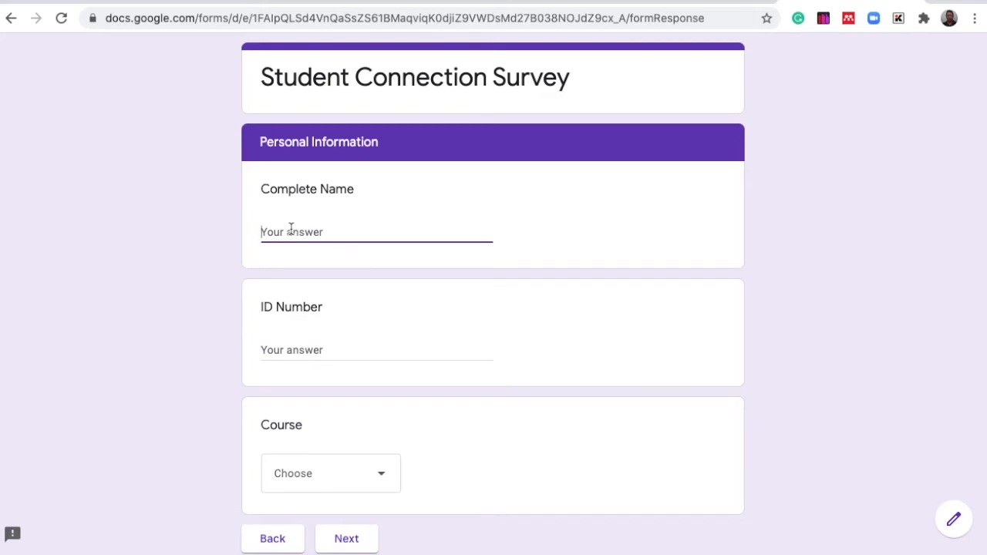
{"action": "left_click", "coordinate": [281, 350]}
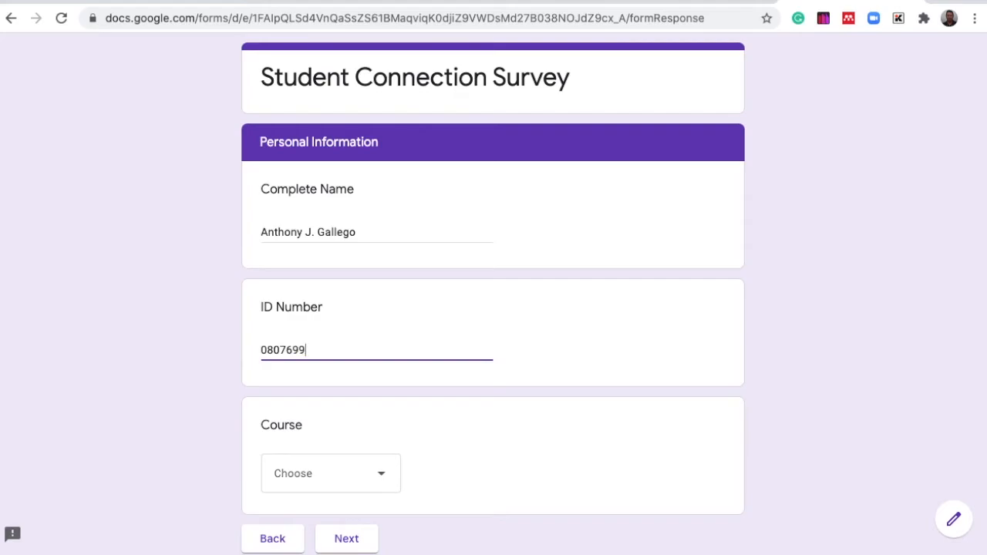
- Choose BSIT as the course and continue to the next section
{"action": "scroll", "coordinate": [493, 308], "scroll_direction": "down", "scroll_amount": 3}
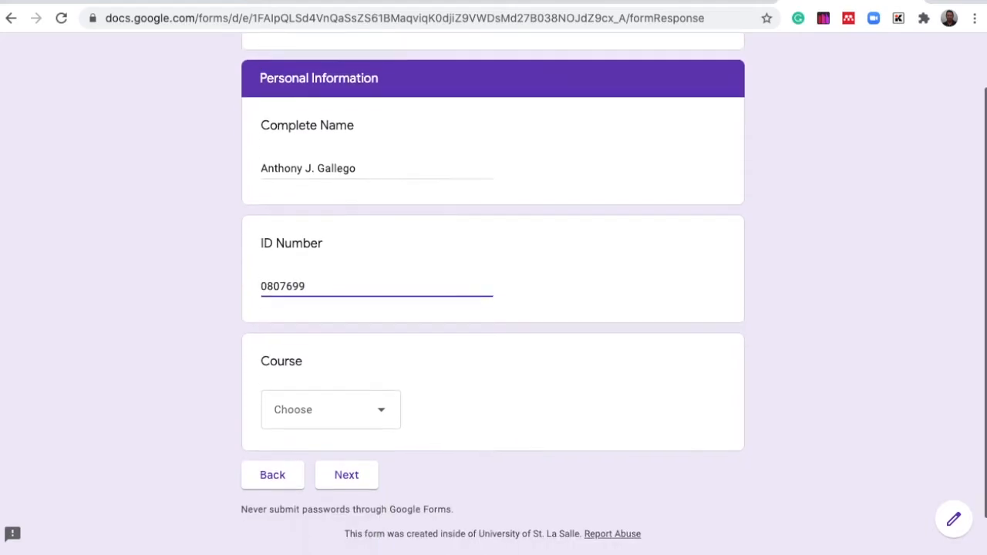
{"action": "left_click", "coordinate": [379, 381]}
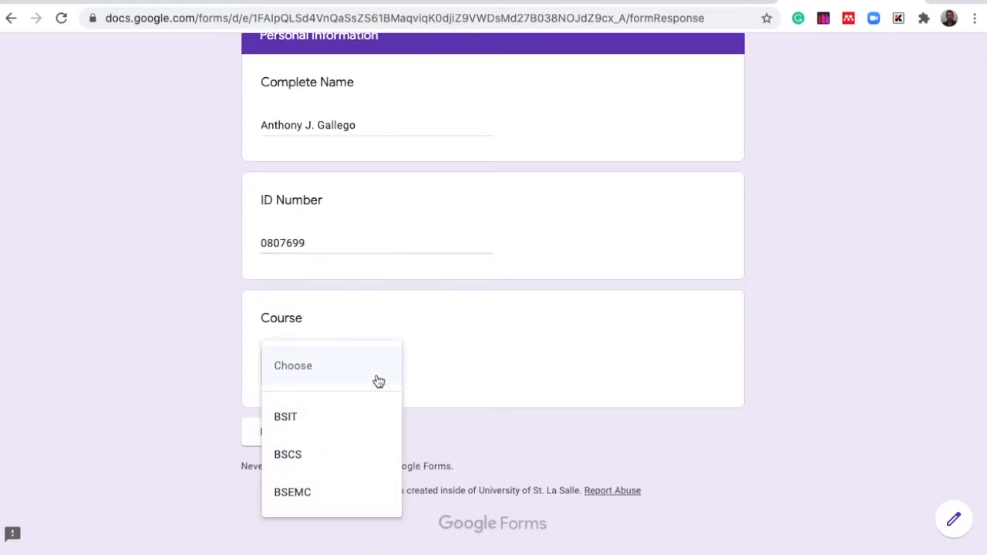
{"action": "left_click", "coordinate": [327, 427]}
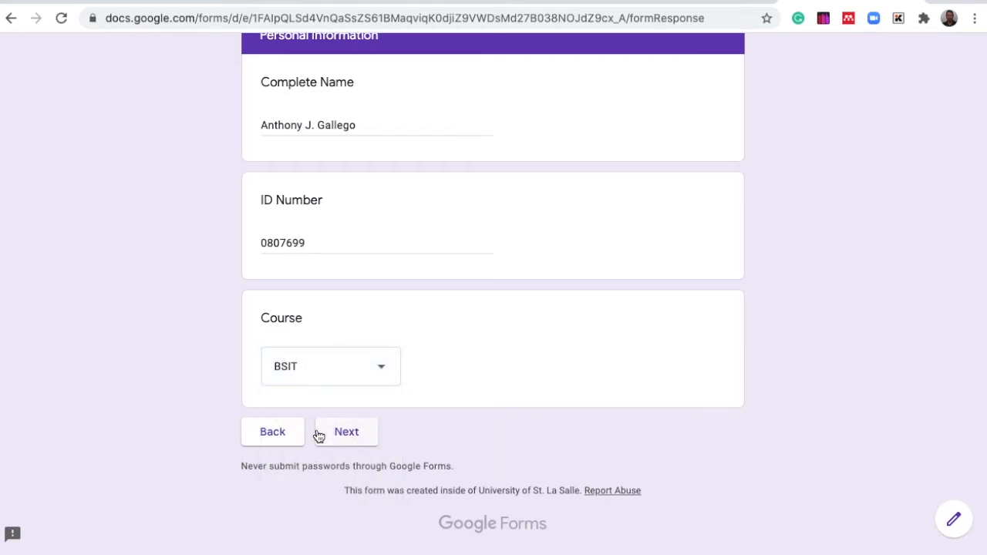
{"action": "left_click", "coordinate": [349, 434]}
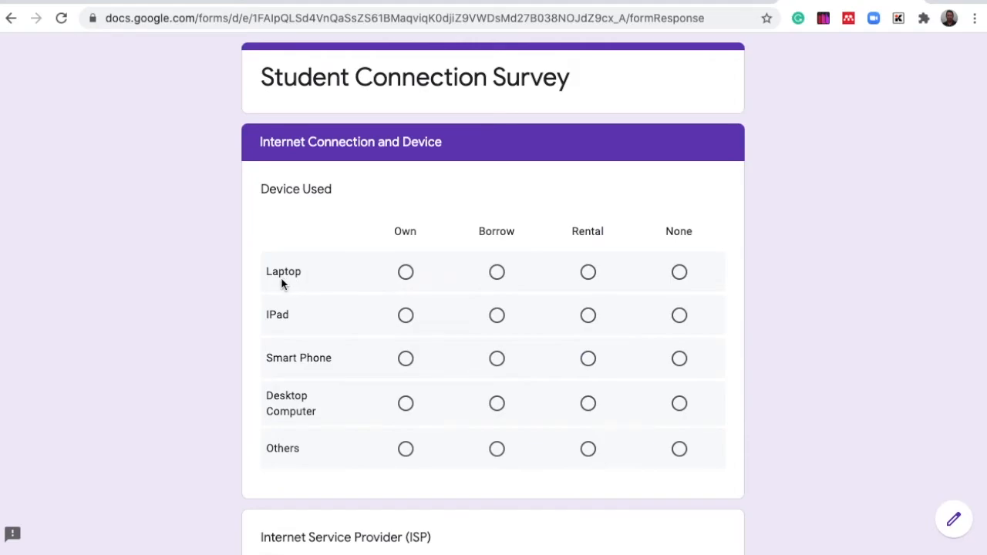
- Answer the Device Used grid: Laptop and IPad Own, Smart Phone Borrow, Desktop Computer and Others None
{"action": "left_click", "coordinate": [406, 274]}
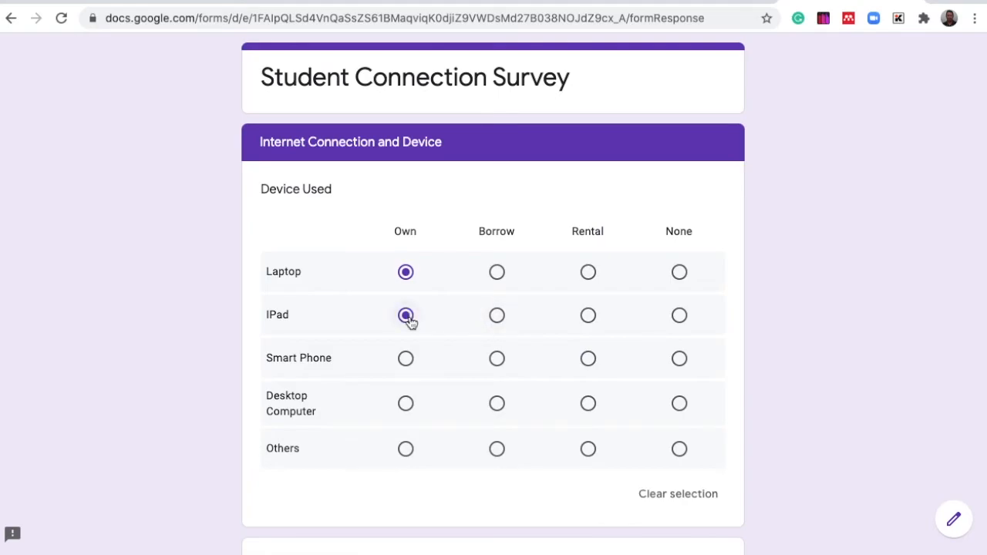
{"action": "left_click", "coordinate": [495, 361]}
{"action": "scroll", "coordinate": [566, 465], "scroll_direction": "down", "scroll_amount": 3}
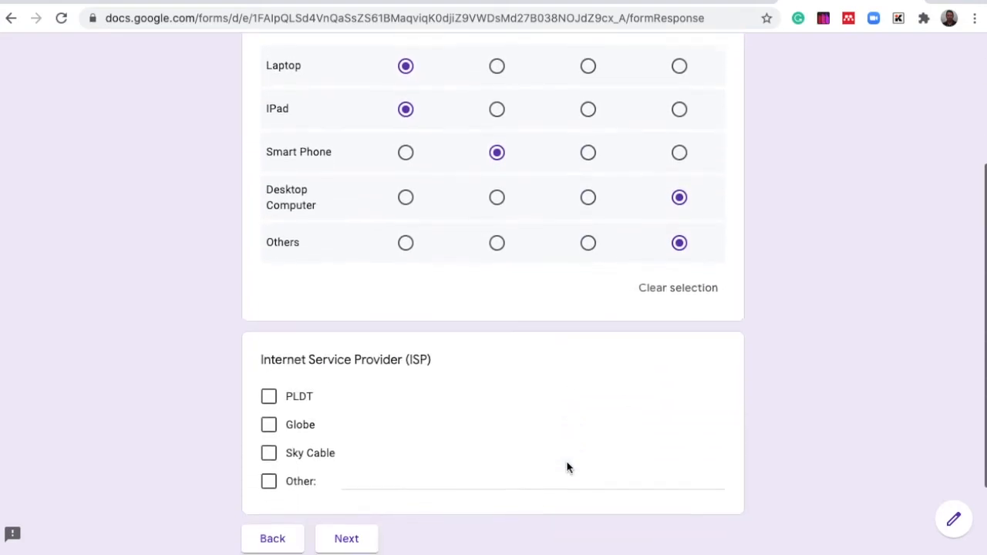
- Tick PLDT as the internet service provider and continue to the last section
{"action": "scroll", "coordinate": [566, 465], "scroll_direction": "down", "scroll_amount": 1}
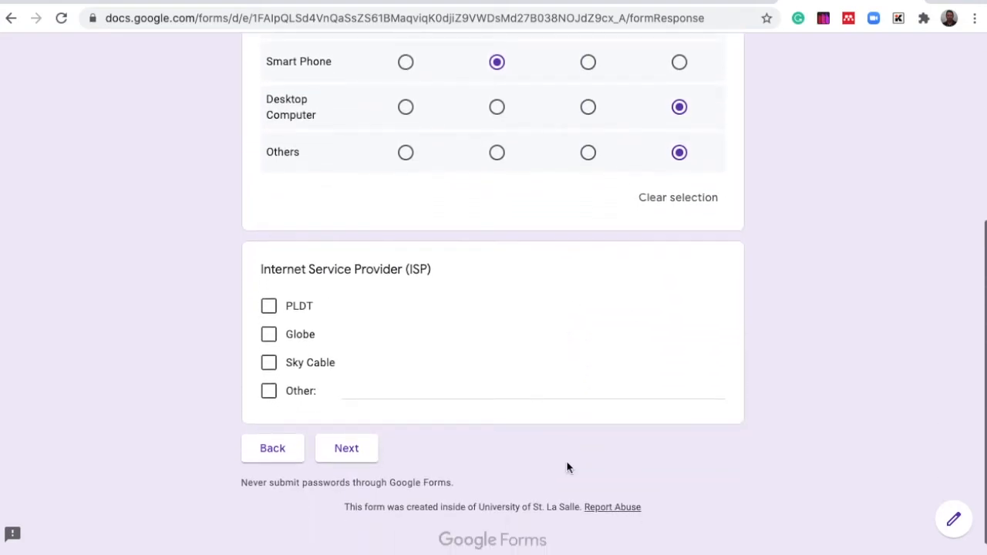
{"action": "left_click", "coordinate": [269, 306]}
{"action": "left_click", "coordinate": [347, 451]}
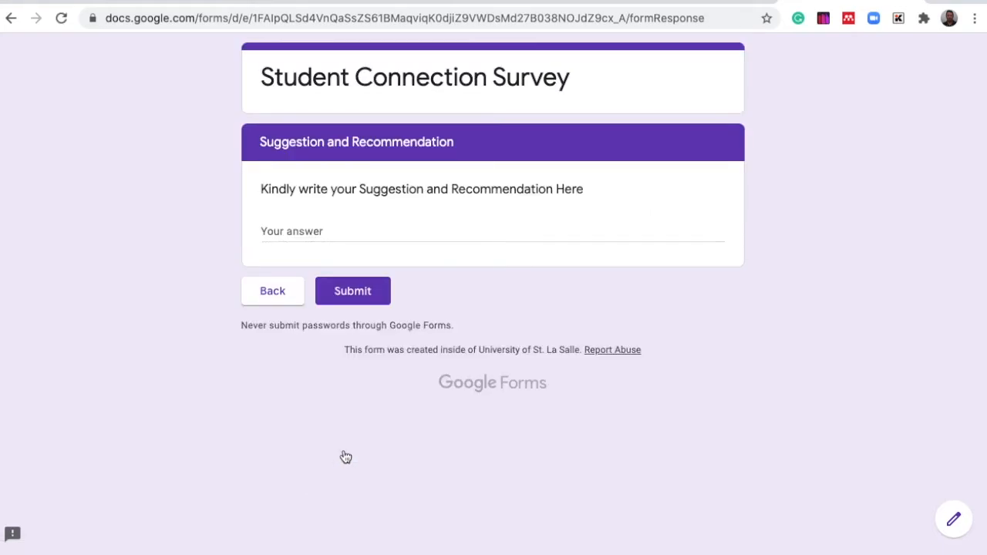
- Enter Sample recommendation should be here. as the suggestion and submit the response
{"action": "left_click", "coordinate": [336, 229]}
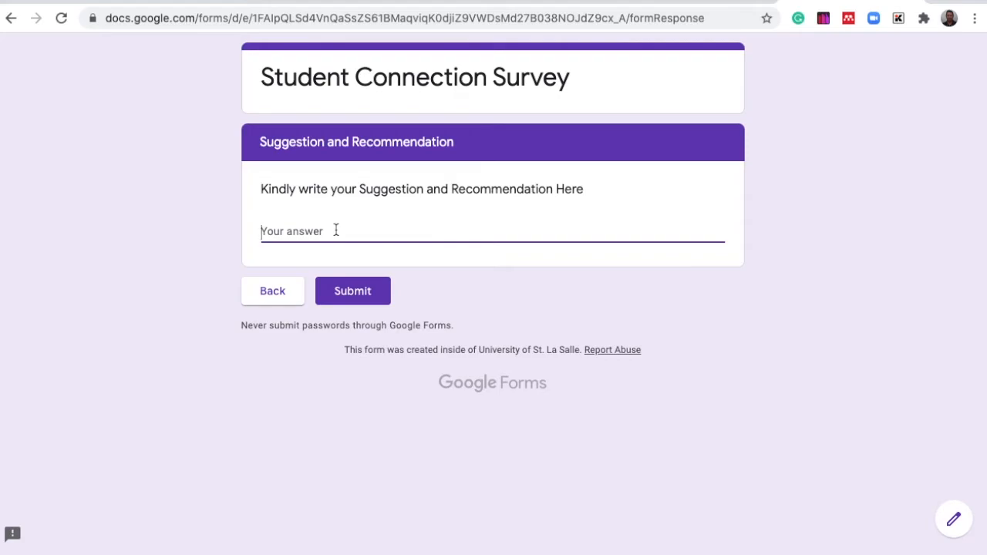
{"action": "type", "text": "Sample recommendation"}
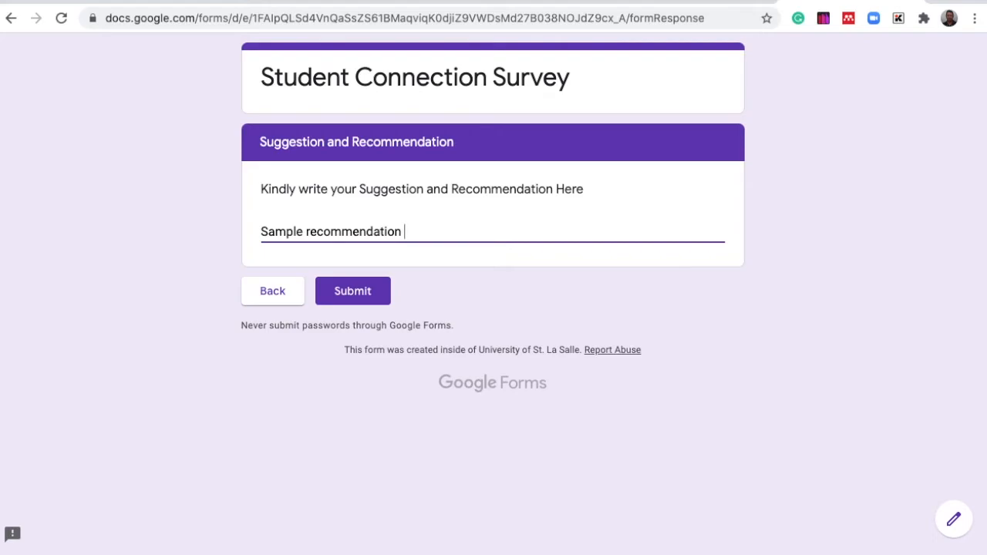
{"action": "type", "text": "should be here."}
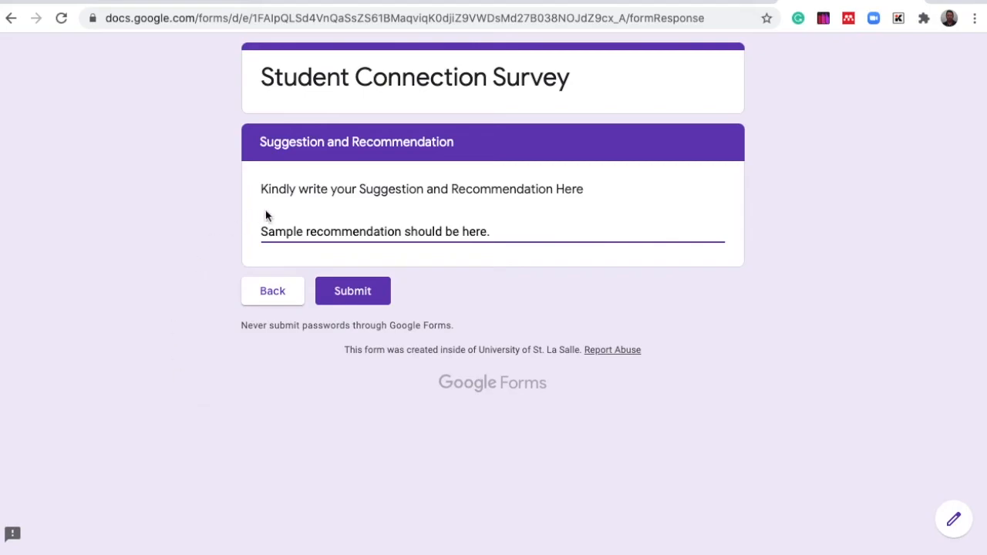
{"action": "left_click", "coordinate": [357, 298]}
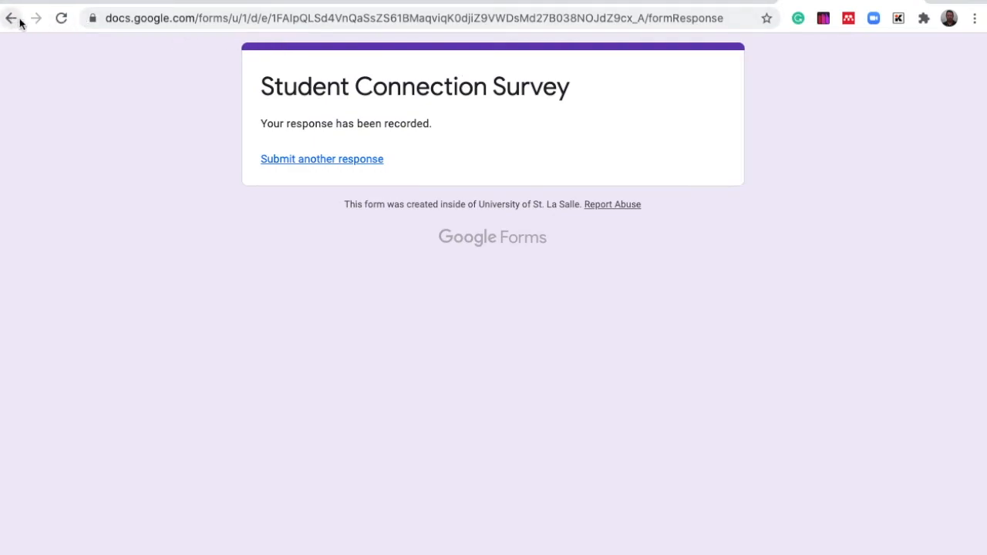
- Return to the form editor and review the response summary
{"action": "left_click", "coordinate": [701, 1]}
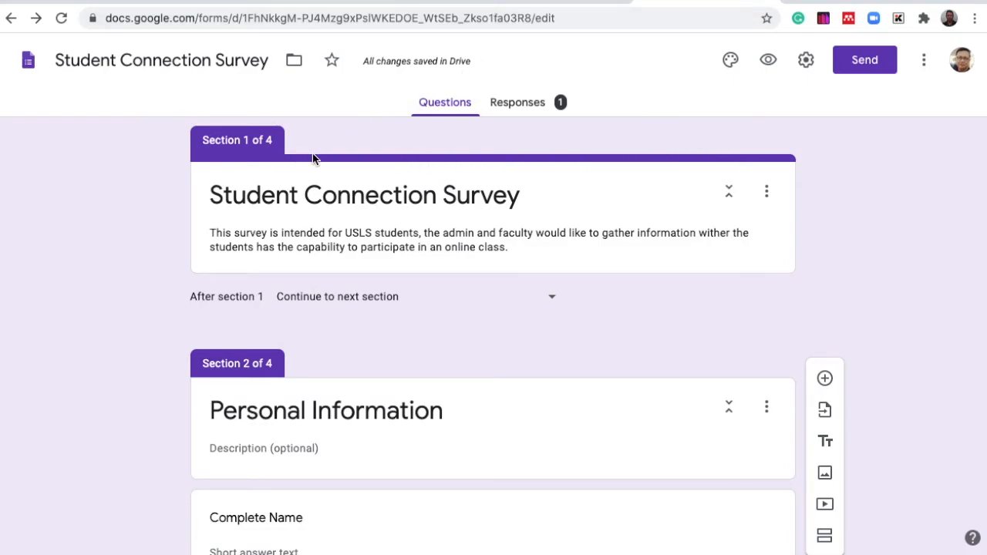
{"action": "left_click", "coordinate": [524, 103]}
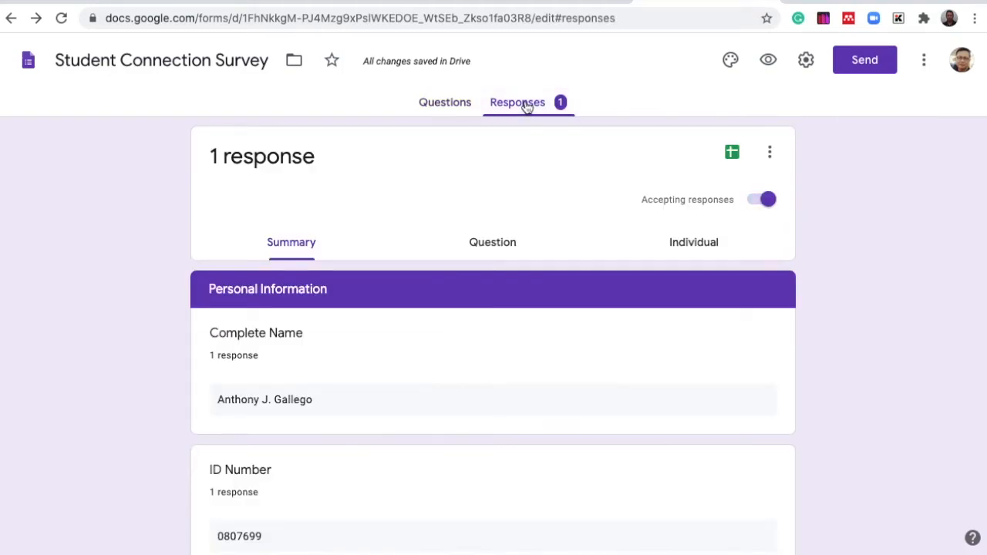
{"action": "scroll", "coordinate": [450, 447], "scroll_direction": "down", "scroll_amount": 6}
{"action": "scroll", "coordinate": [450, 450], "scroll_direction": "down", "scroll_amount": 8}
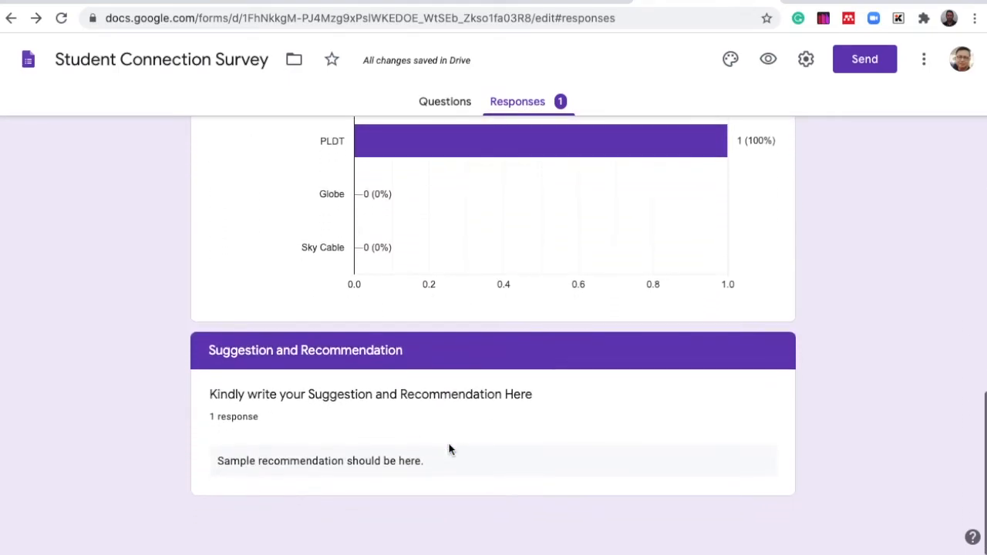
{"action": "scroll", "coordinate": [450, 449], "scroll_direction": "up", "scroll_amount": 7}
{"action": "scroll", "coordinate": [449, 450], "scroll_direction": "up", "scroll_amount": 7}
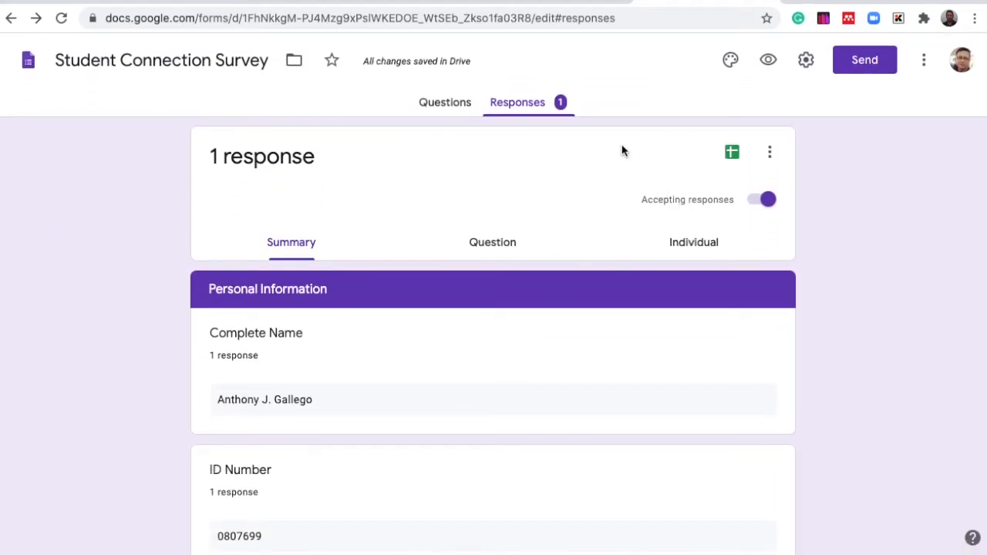
- Set the theme colour to cyan and insert the coloured-pencils header image from the Work and School themes
{"action": "left_click", "coordinate": [452, 104]}
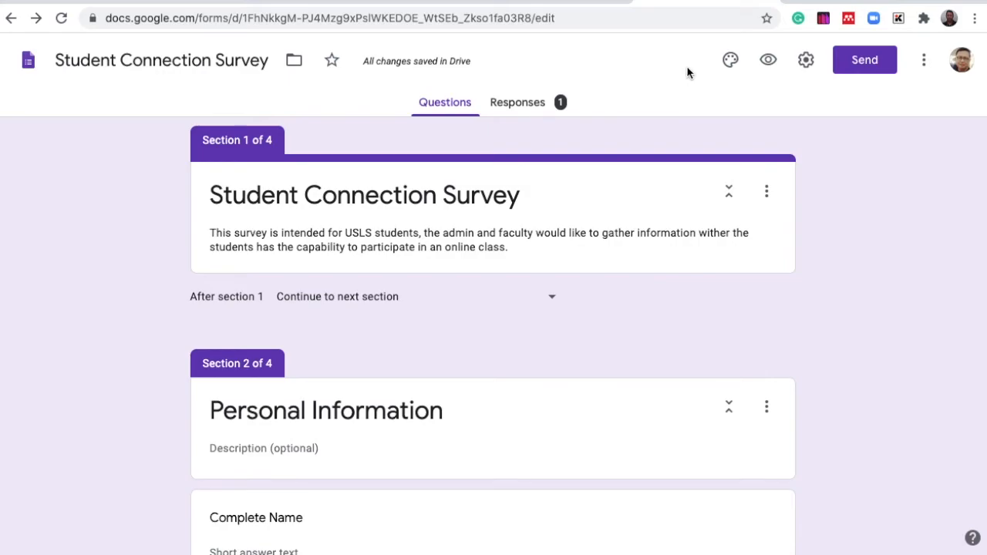
{"action": "left_click", "coordinate": [730, 61]}
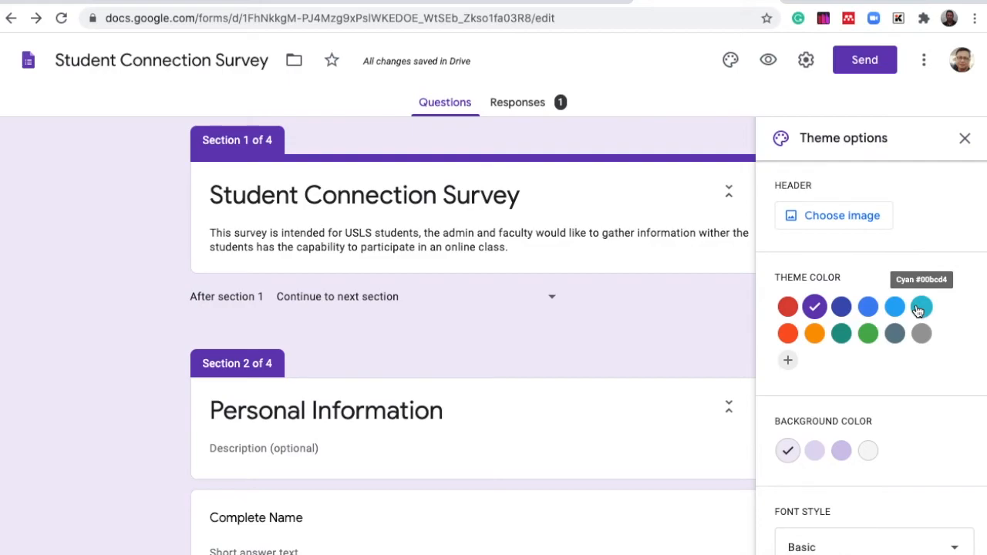
{"action": "left_click", "coordinate": [920, 308]}
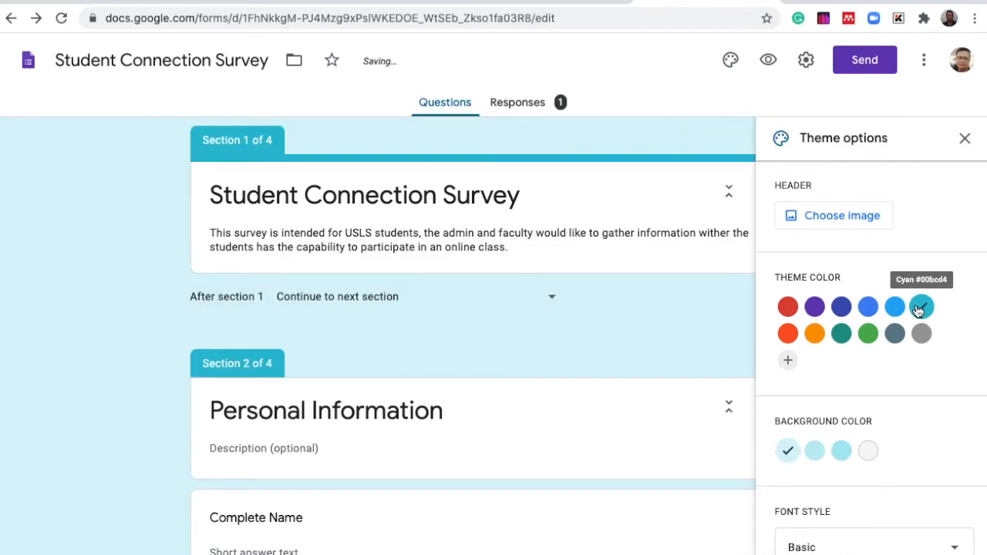
{"action": "left_click", "coordinate": [821, 217]}
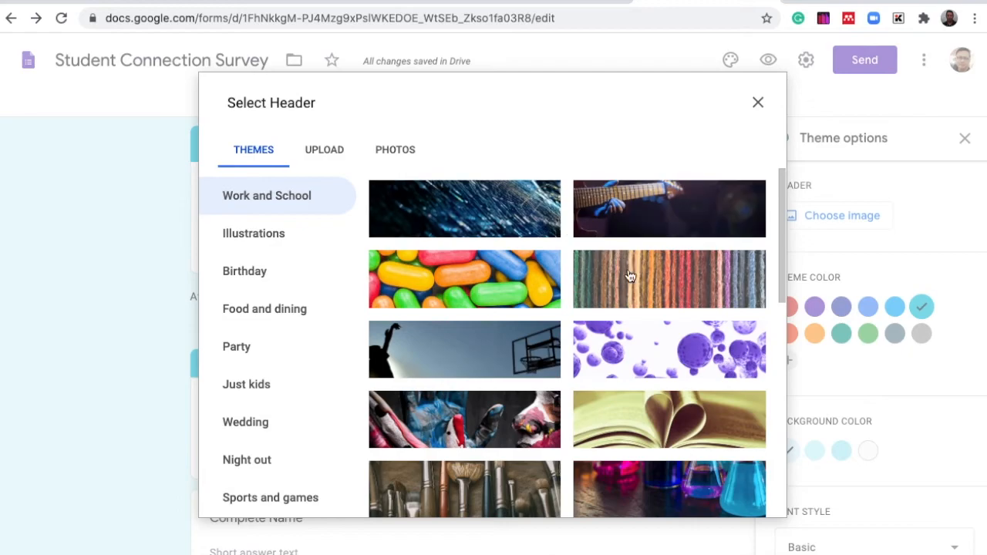
{"action": "scroll", "coordinate": [642, 309], "scroll_direction": "down", "scroll_amount": 4}
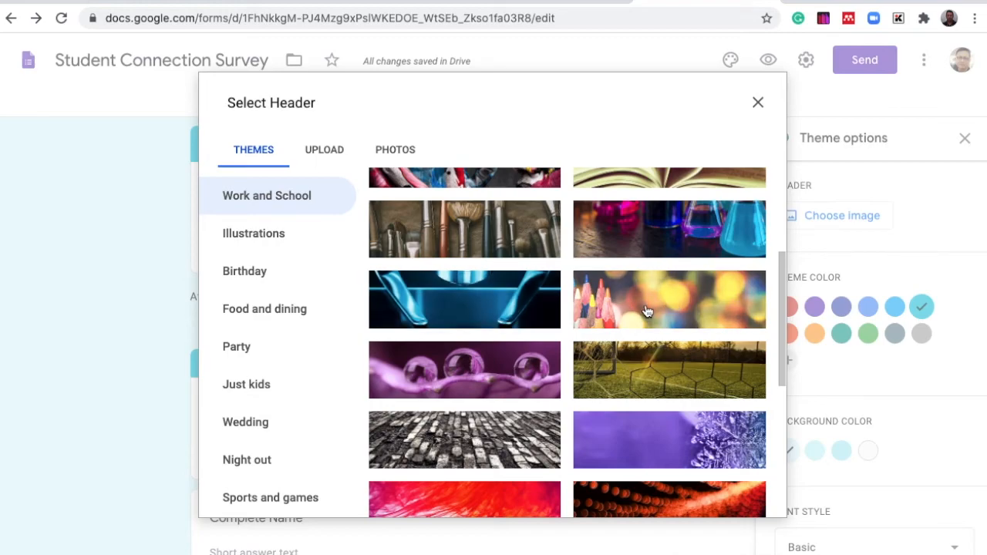
{"action": "left_click", "coordinate": [651, 312]}
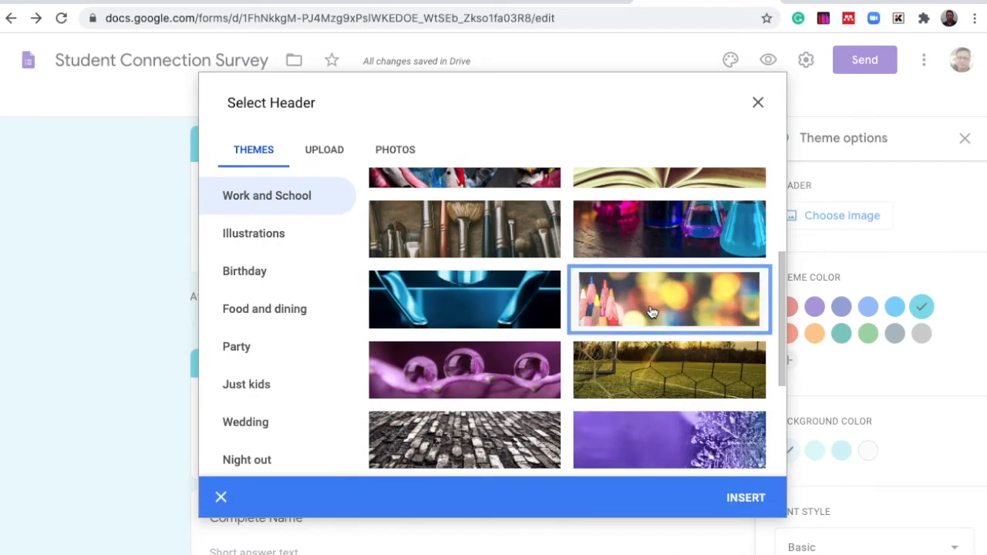
{"action": "left_click", "coordinate": [745, 500]}
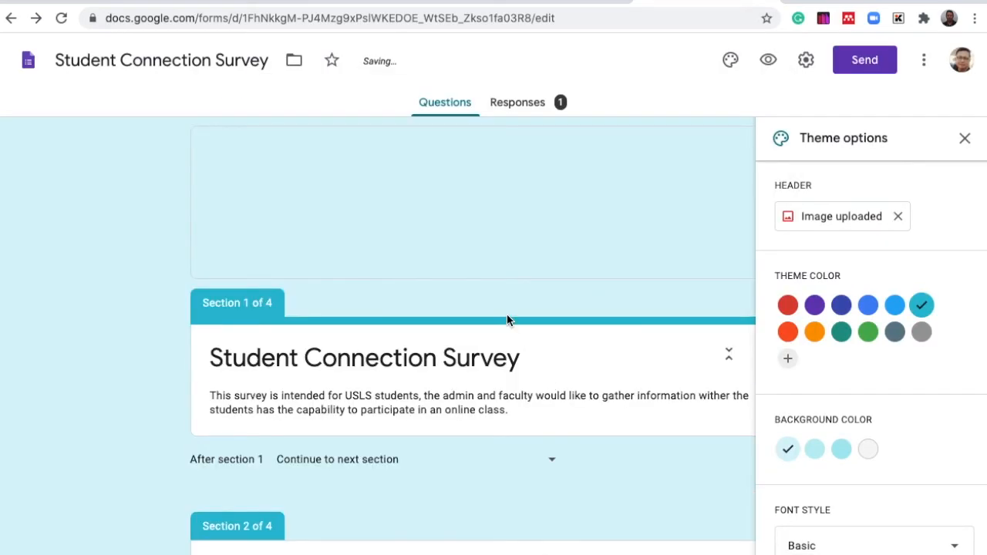
- Review the submitted response in the Summary, Question and Individual views
{"action": "scroll", "coordinate": [507, 313], "scroll_direction": "down", "scroll_amount": 1}
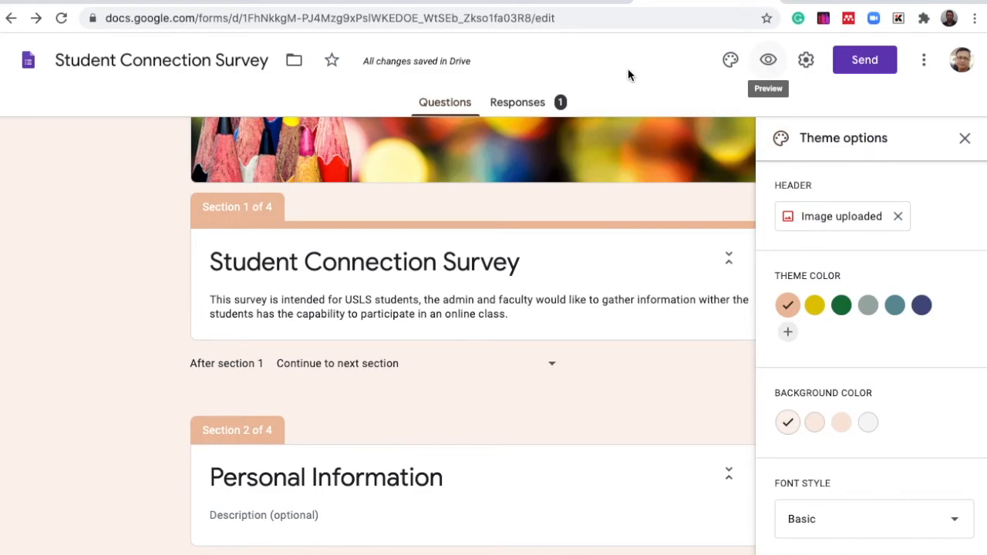
{"action": "left_click", "coordinate": [510, 104]}
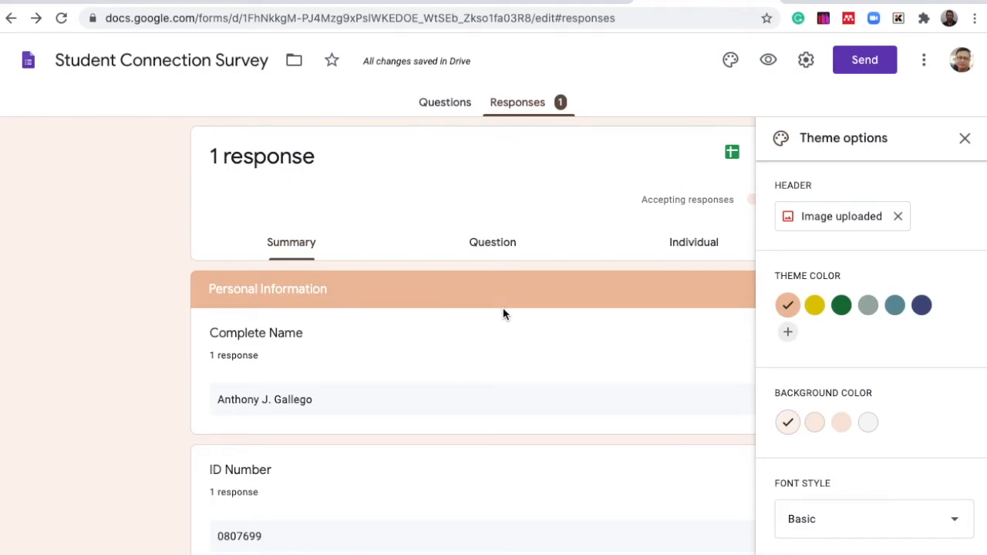
{"action": "scroll", "coordinate": [501, 312], "scroll_direction": "down", "scroll_amount": 10}
{"action": "scroll", "coordinate": [502, 308], "scroll_direction": "down", "scroll_amount": 5}
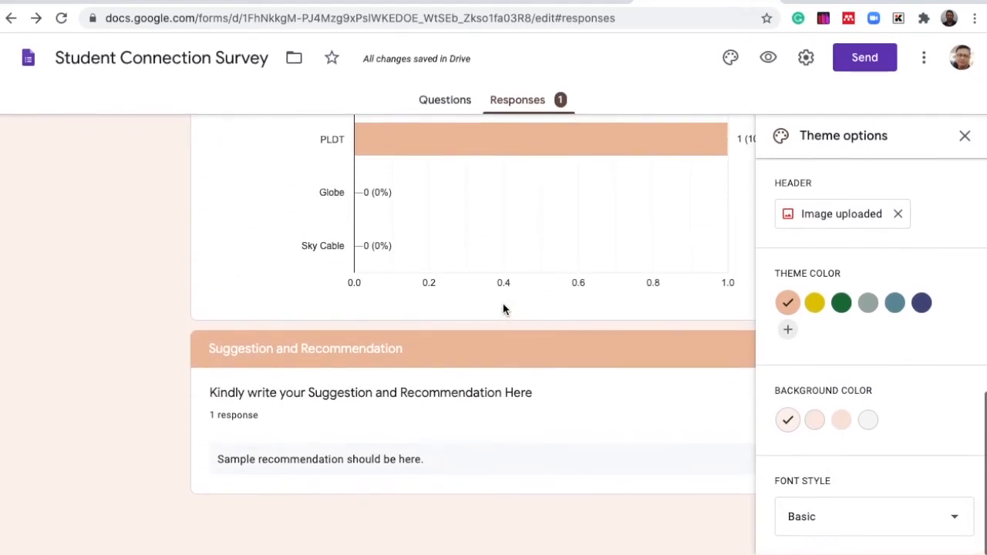
{"action": "scroll", "coordinate": [503, 308], "scroll_direction": "up", "scroll_amount": 7}
{"action": "scroll", "coordinate": [502, 309], "scroll_direction": "up", "scroll_amount": 8}
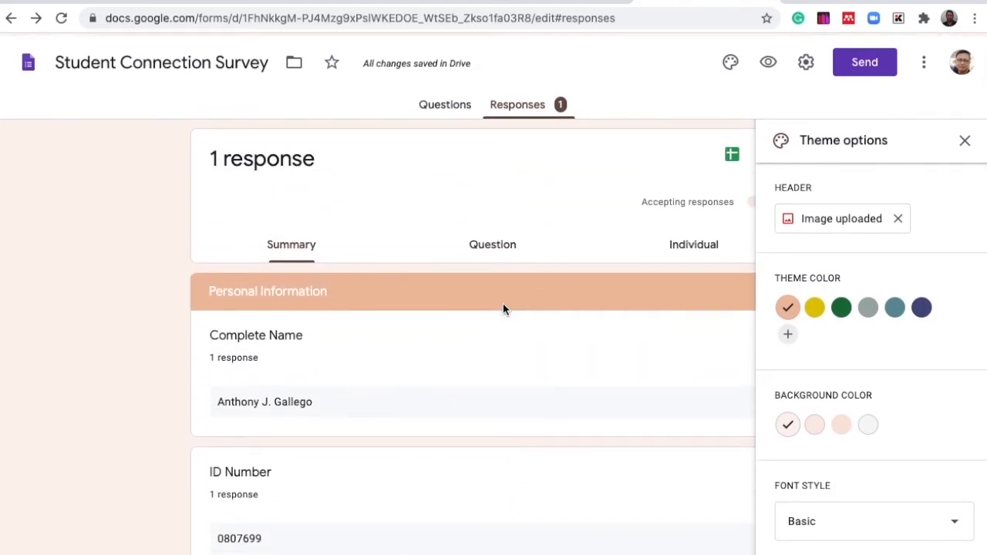
{"action": "left_click", "coordinate": [491, 245]}
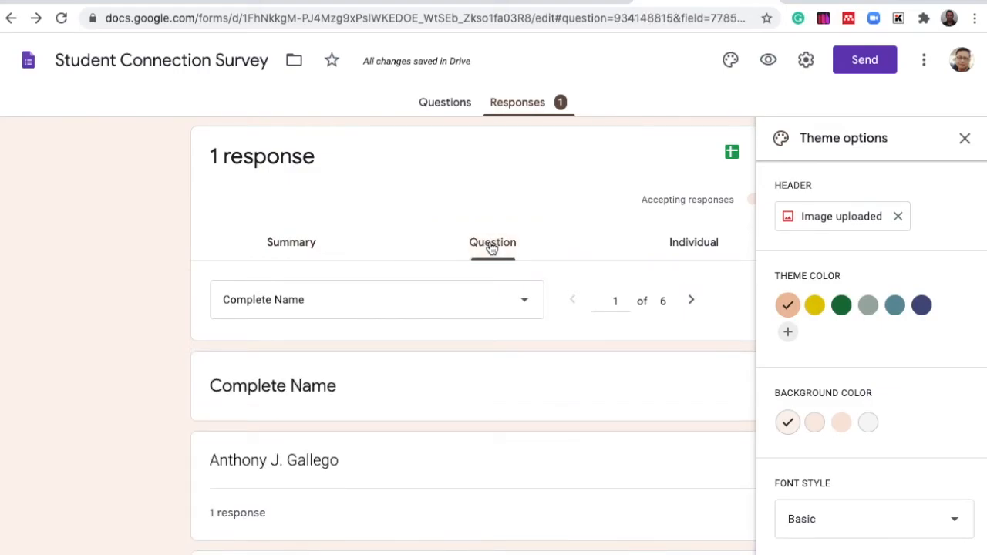
{"action": "left_click", "coordinate": [686, 244]}
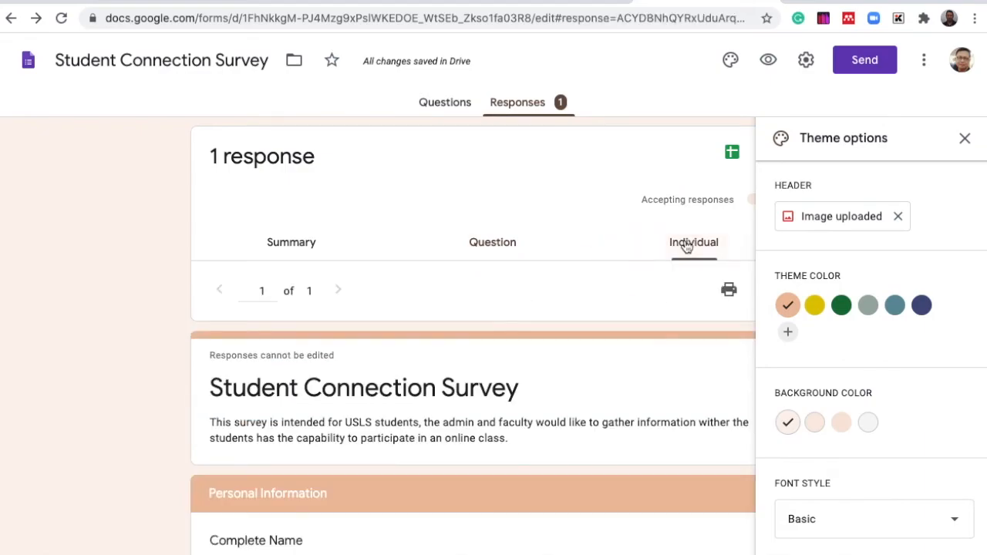
{"action": "scroll", "coordinate": [443, 357], "scroll_direction": "down", "scroll_amount": 3}
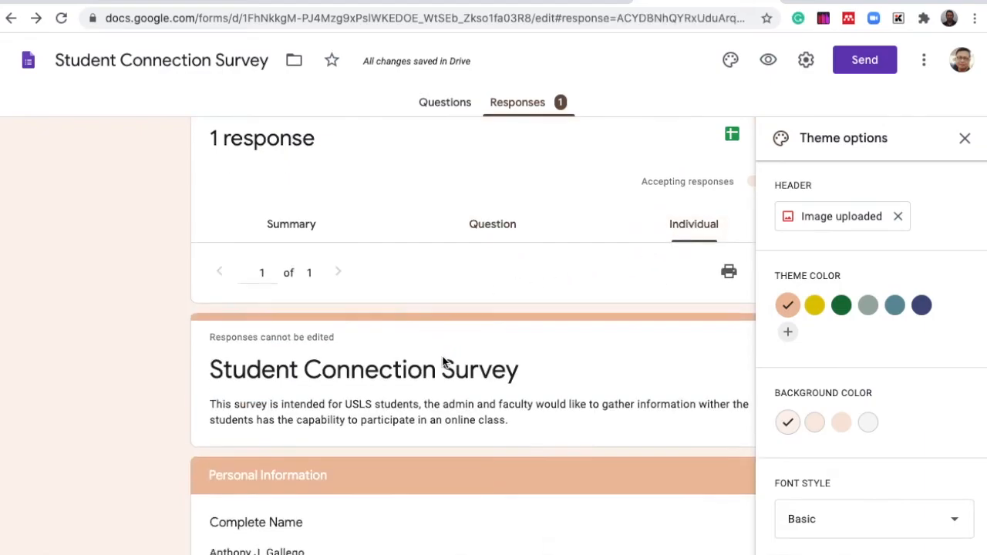
{"action": "scroll", "coordinate": [442, 357], "scroll_direction": "up", "scroll_amount": 3}
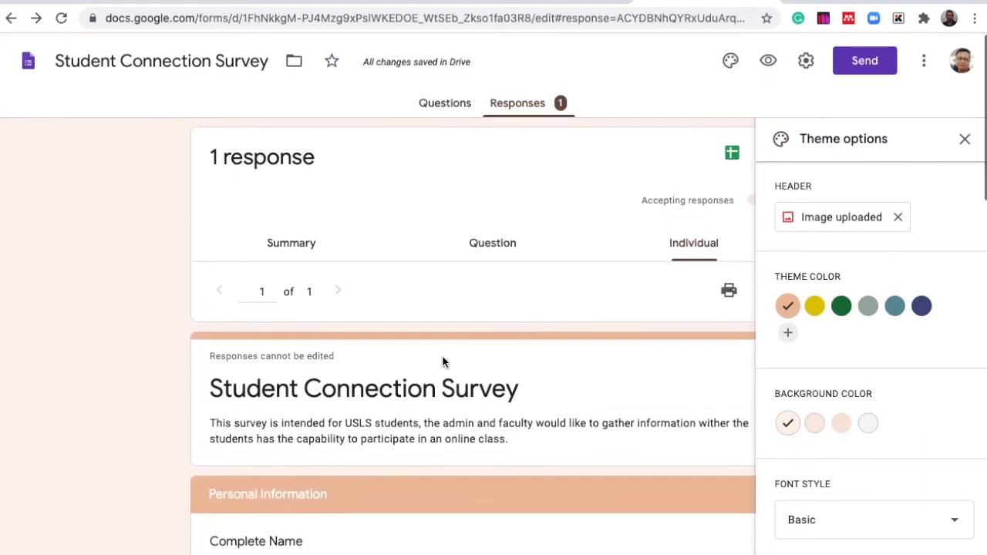
- Enable the progress bar in the form's presentation settings and save
{"action": "left_click", "coordinate": [443, 106]}
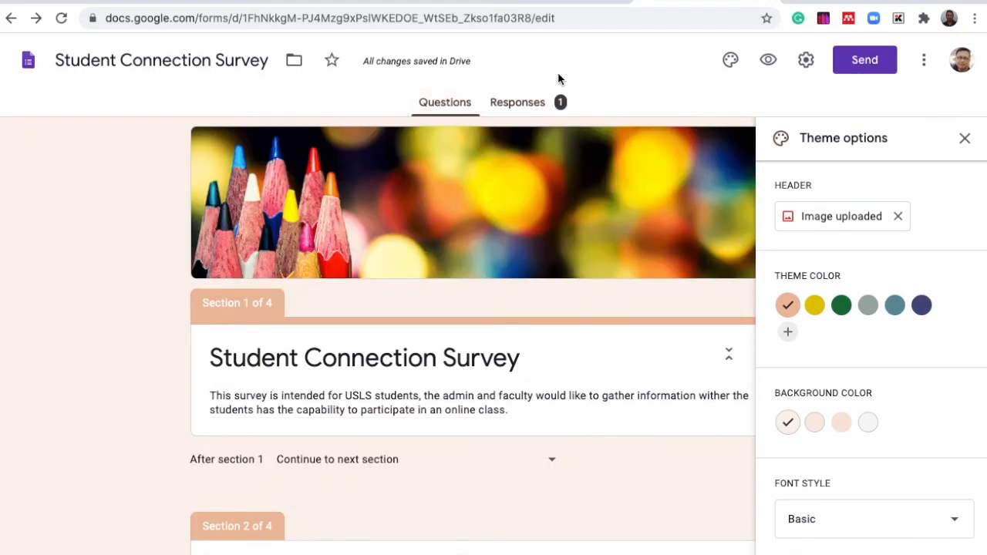
{"action": "left_click", "coordinate": [805, 62]}
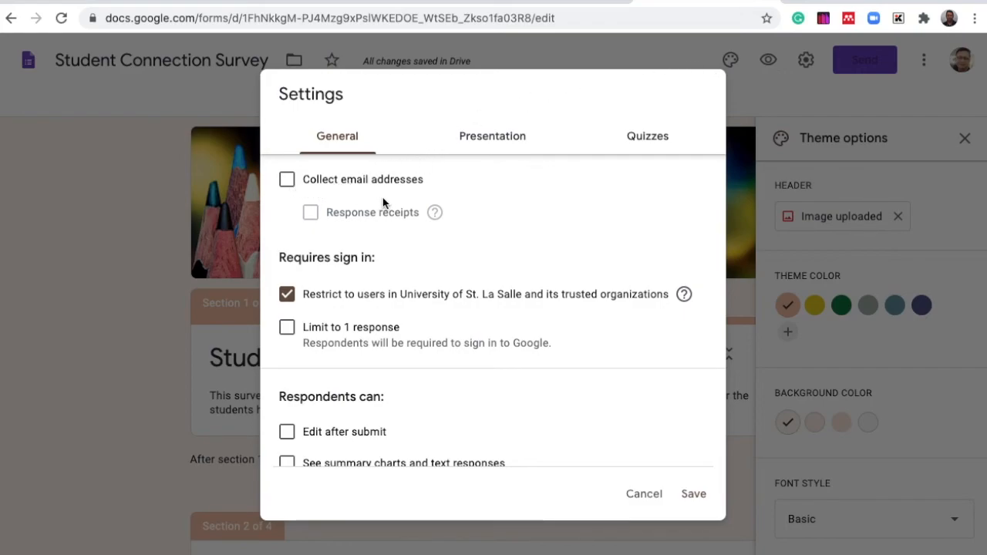
{"action": "left_click", "coordinate": [486, 140]}
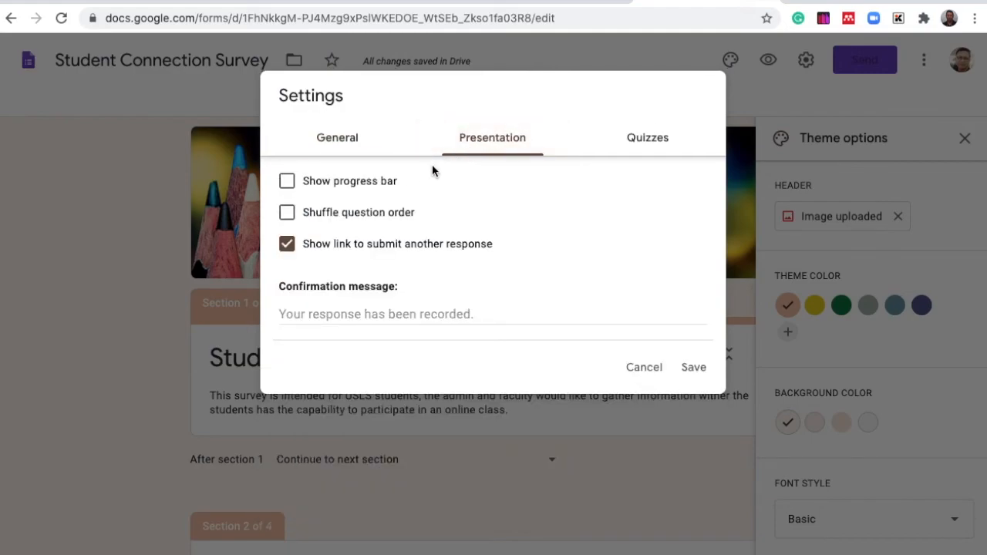
{"action": "left_click", "coordinate": [289, 183]}
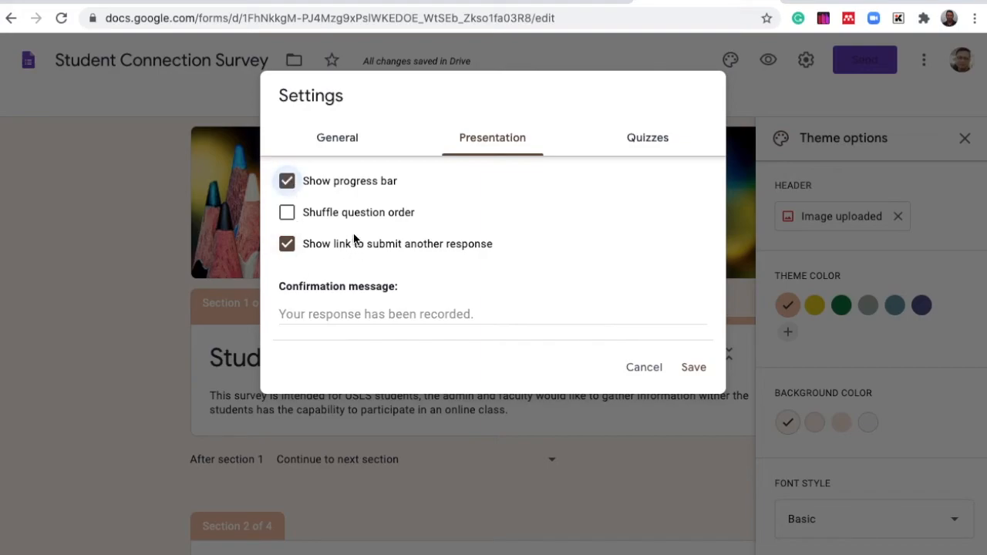
{"action": "left_click", "coordinate": [693, 368]}
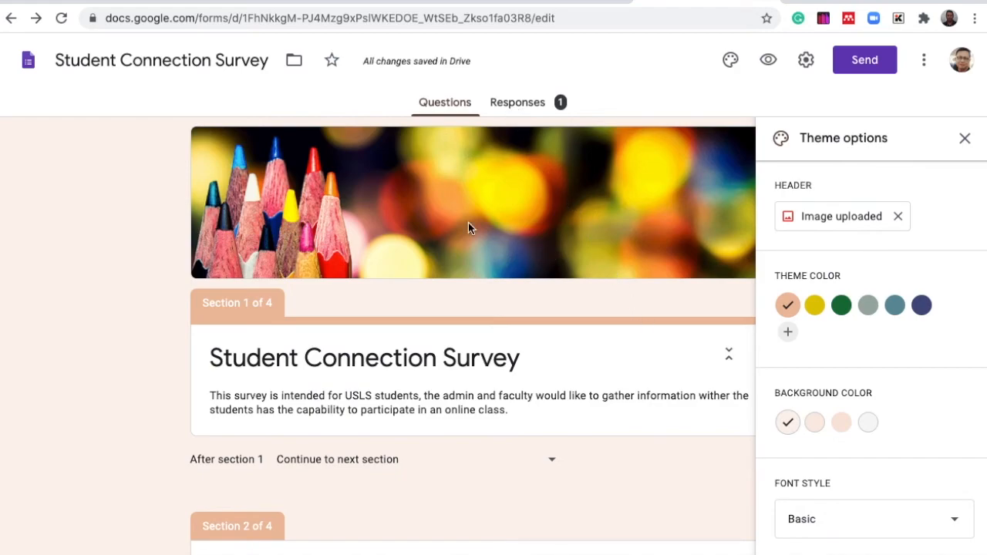
{"action": "left_click", "coordinate": [514, 105]}
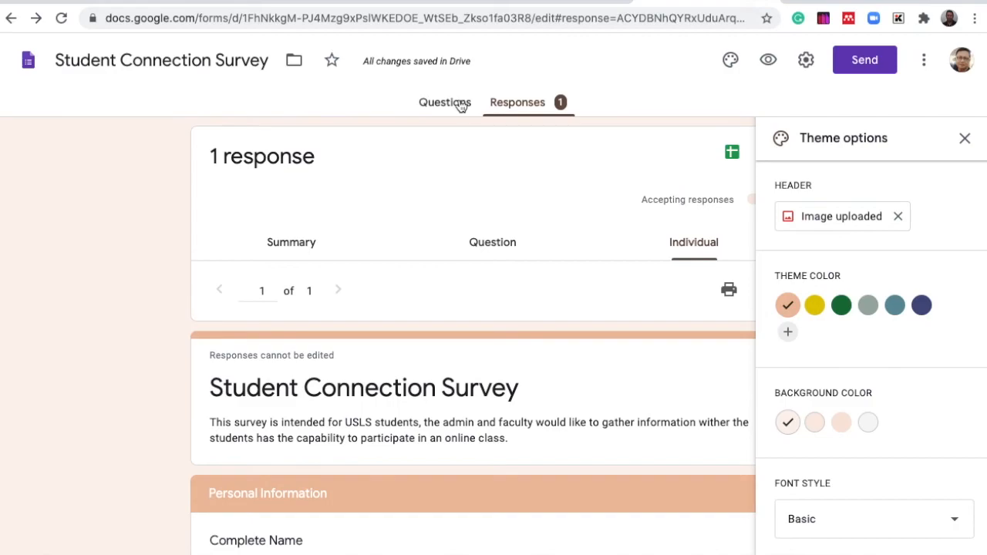
{"action": "left_click", "coordinate": [461, 106]}
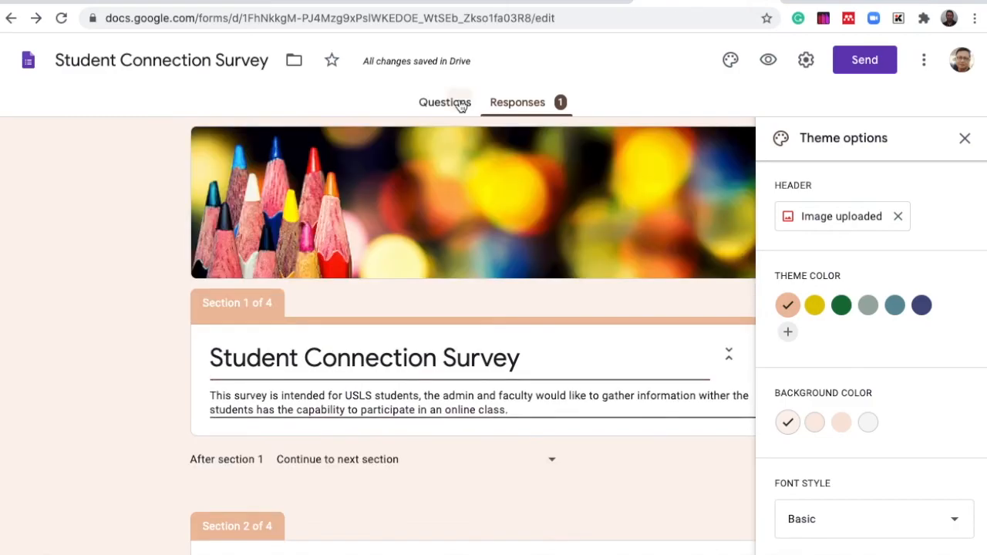
{"action": "scroll", "coordinate": [424, 348], "scroll_direction": "down", "scroll_amount": 6}
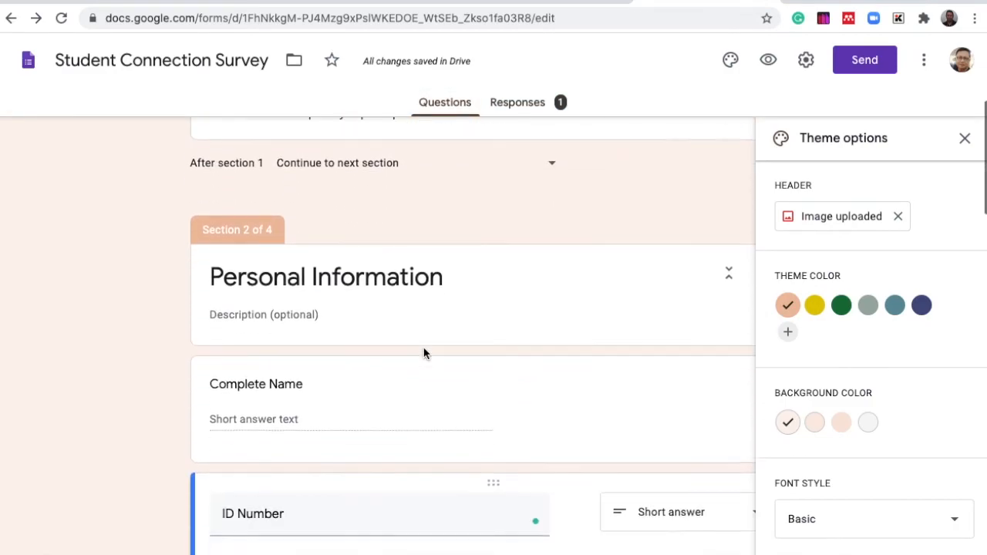
{"action": "scroll", "coordinate": [424, 349], "scroll_direction": "up", "scroll_amount": 3}
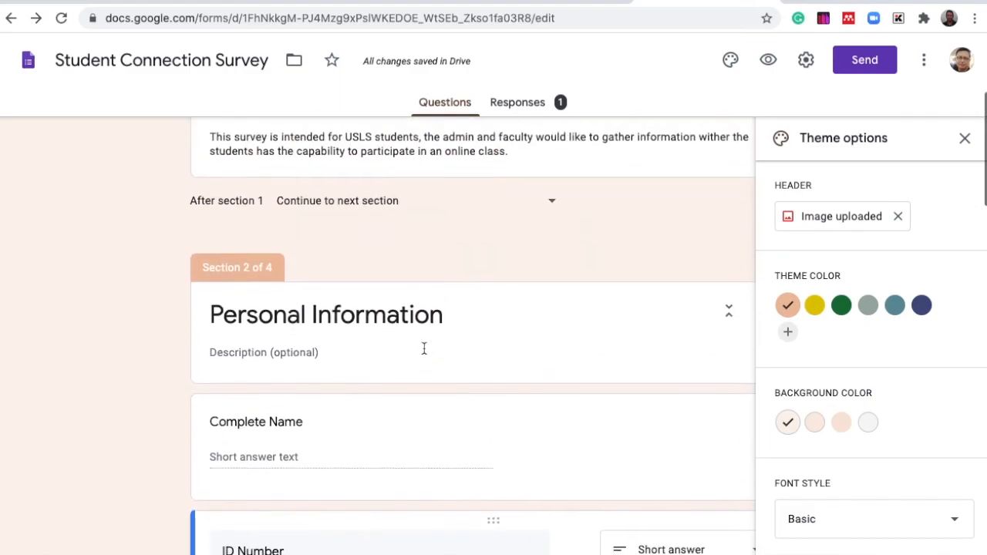
{"action": "scroll", "coordinate": [424, 352], "scroll_direction": "down", "scroll_amount": 2}
{"action": "scroll", "coordinate": [425, 352], "scroll_direction": "down", "scroll_amount": 1}
{"action": "scroll", "coordinate": [425, 352], "scroll_direction": "up", "scroll_amount": 2}
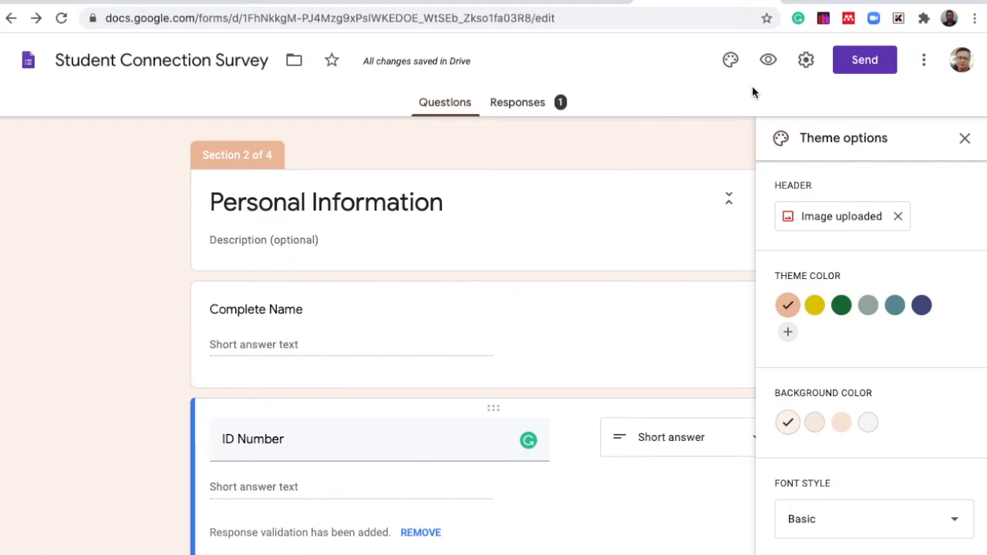
- Turn on collecting email addresses in the form's general settings and save
{"action": "left_click", "coordinate": [806, 62]}
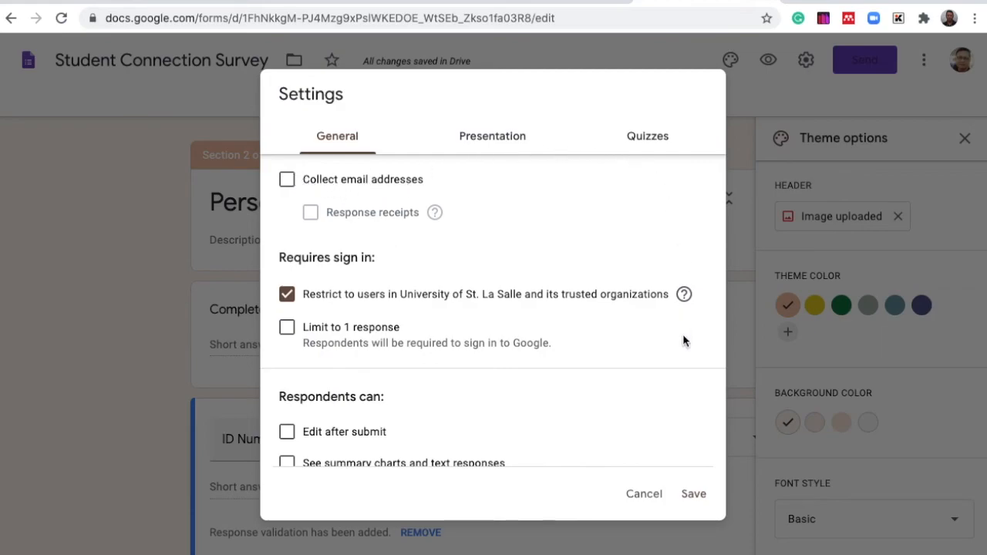
{"action": "left_click", "coordinate": [287, 179]}
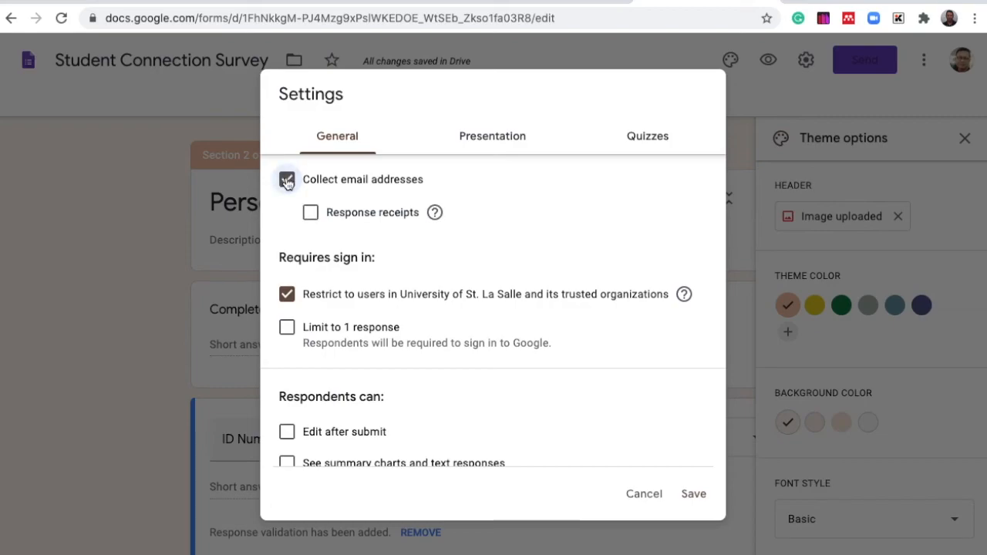
{"action": "left_click", "coordinate": [693, 493]}
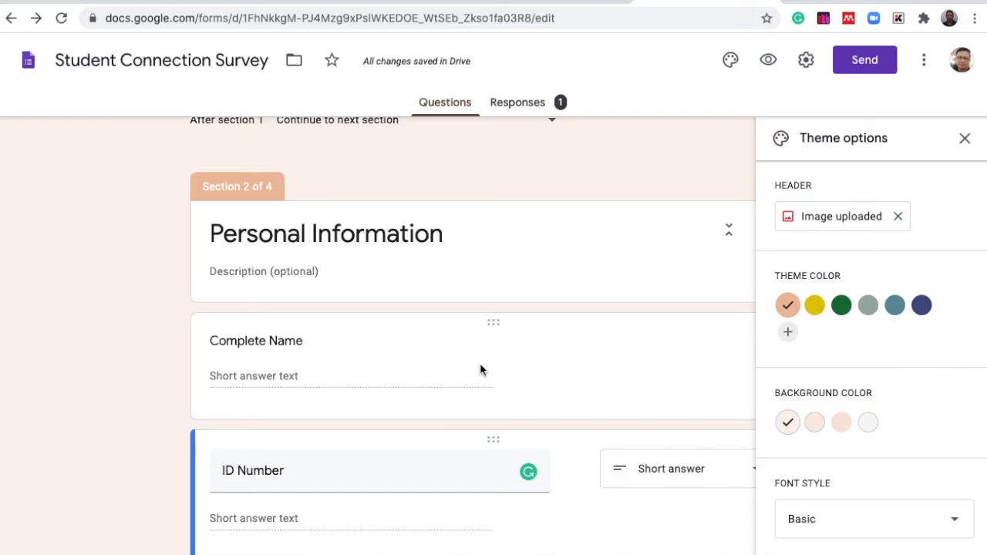
- Scroll through the form editor to review the questions and sections
{"action": "scroll", "coordinate": [479, 370], "scroll_direction": "down", "scroll_amount": 3}
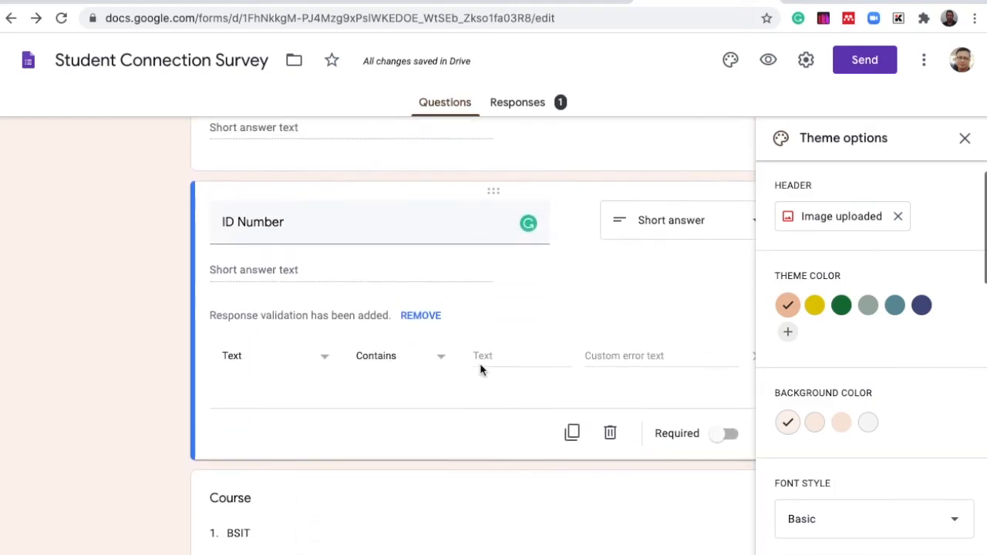
{"action": "scroll", "coordinate": [479, 363], "scroll_direction": "up", "scroll_amount": 6}
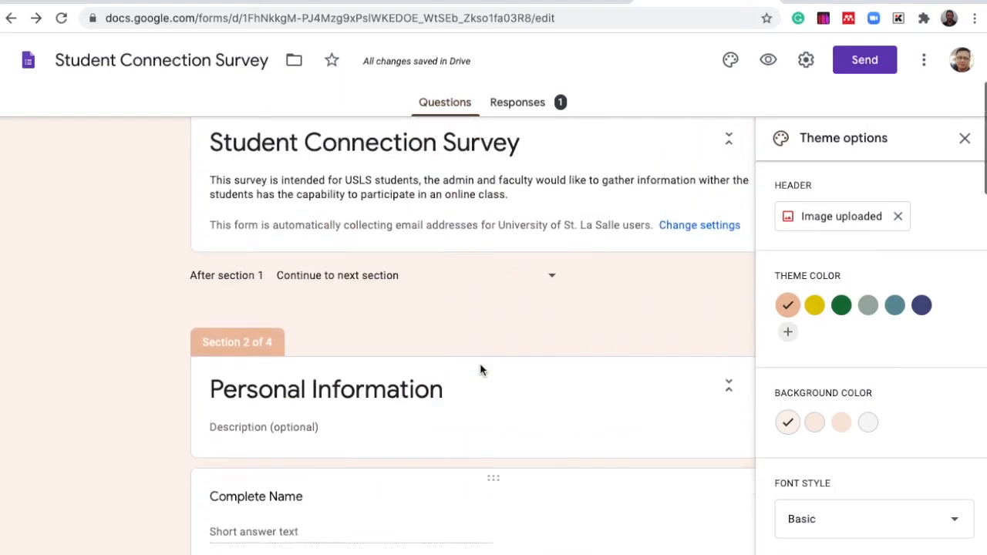
{"action": "scroll", "coordinate": [479, 366], "scroll_direction": "down", "scroll_amount": 3}
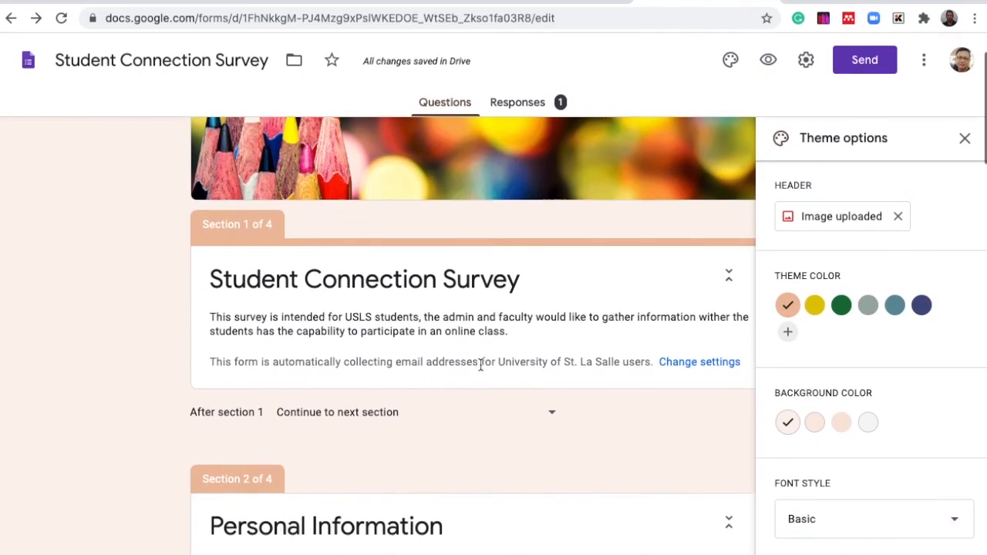
{"action": "scroll", "coordinate": [480, 366], "scroll_direction": "down", "scroll_amount": 3}
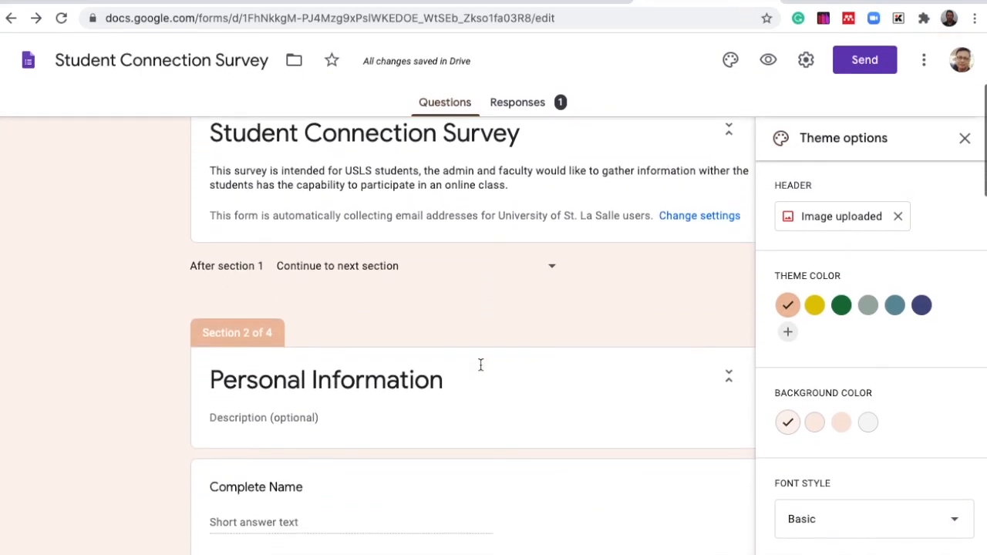
{"action": "scroll", "coordinate": [479, 370], "scroll_direction": "down", "scroll_amount": 6}
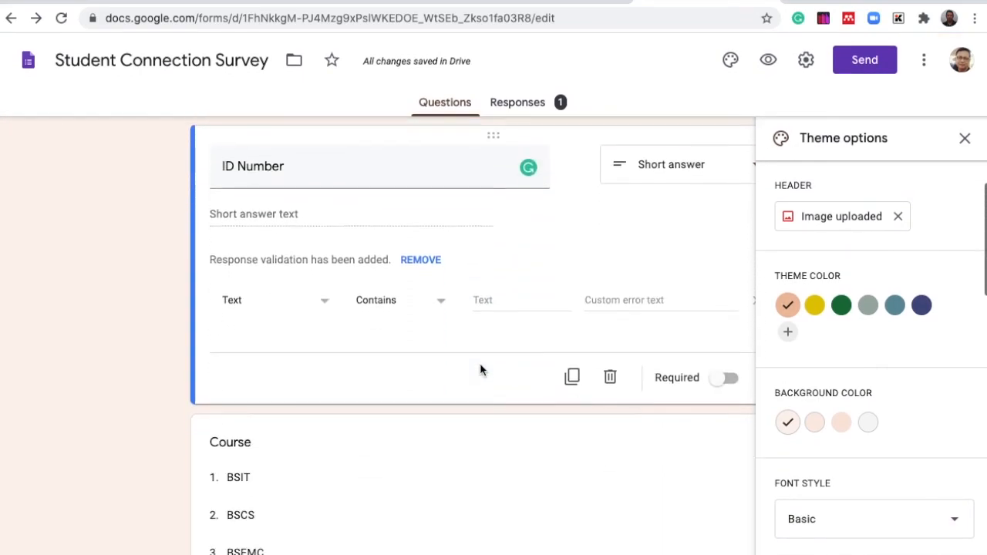
{"action": "scroll", "coordinate": [480, 370], "scroll_direction": "down", "scroll_amount": 12}
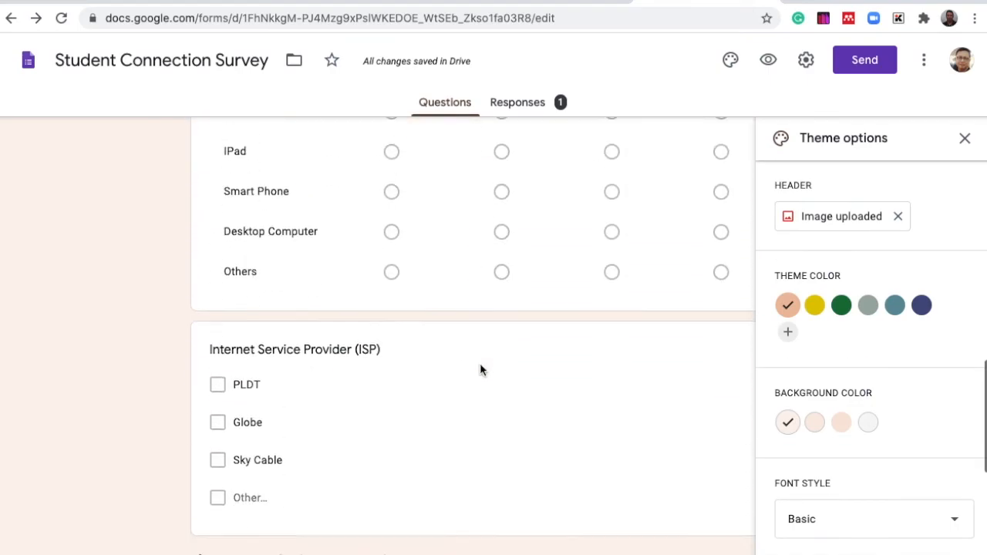
{"action": "scroll", "coordinate": [480, 363], "scroll_direction": "down", "scroll_amount": 2}
{"action": "scroll", "coordinate": [479, 363], "scroll_direction": "up", "scroll_amount": 15}
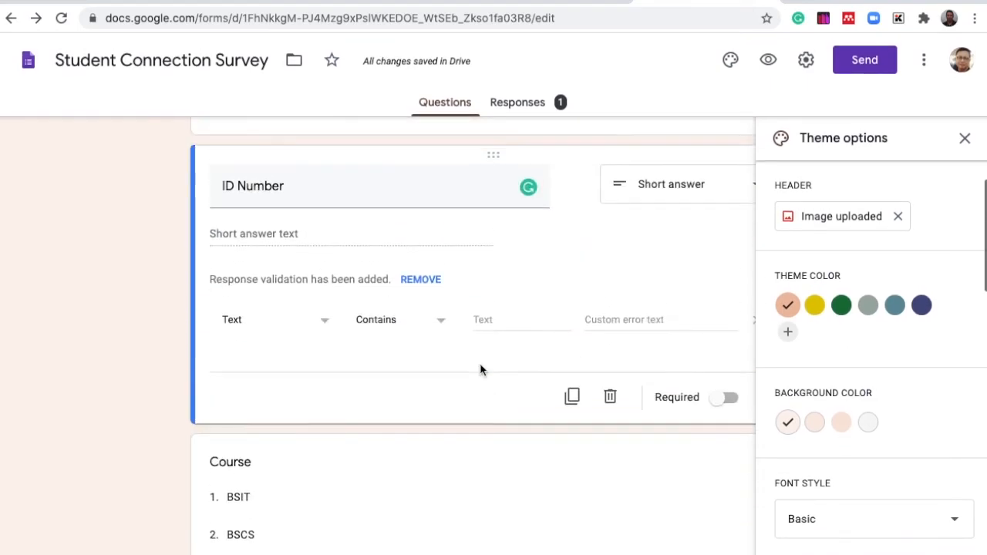
- Preview the form, advance to the Personal Information page, and return to the editor
{"action": "scroll", "coordinate": [479, 363], "scroll_direction": "up", "scroll_amount": 8}
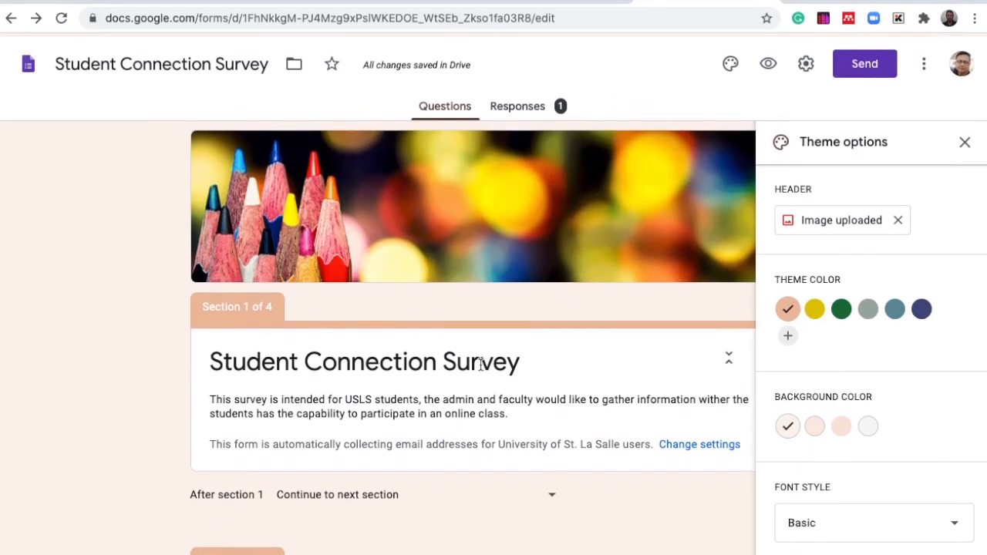
{"action": "scroll", "coordinate": [480, 363], "scroll_direction": "down", "scroll_amount": 1}
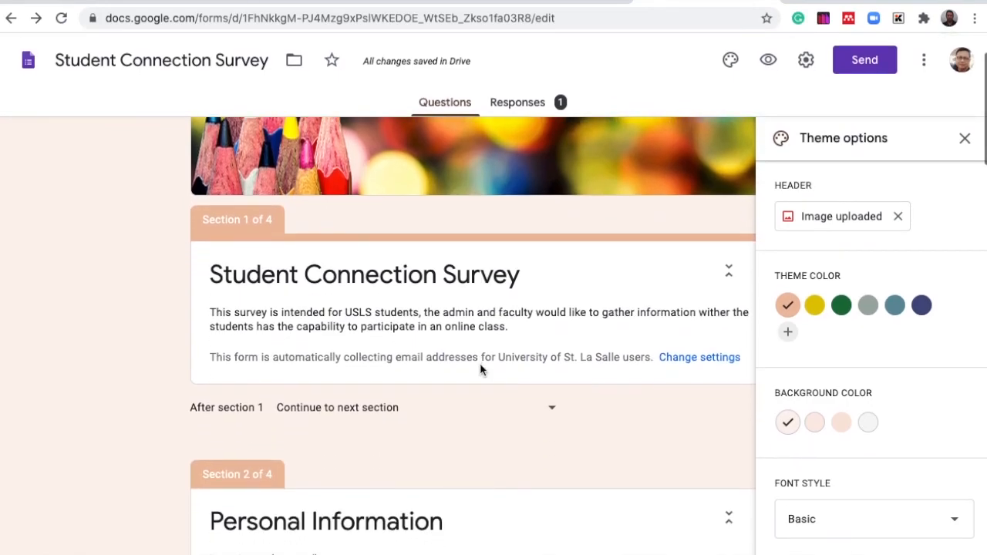
{"action": "scroll", "coordinate": [480, 363], "scroll_direction": "down", "scroll_amount": 2}
{"action": "scroll", "coordinate": [480, 365], "scroll_direction": "down", "scroll_amount": 3}
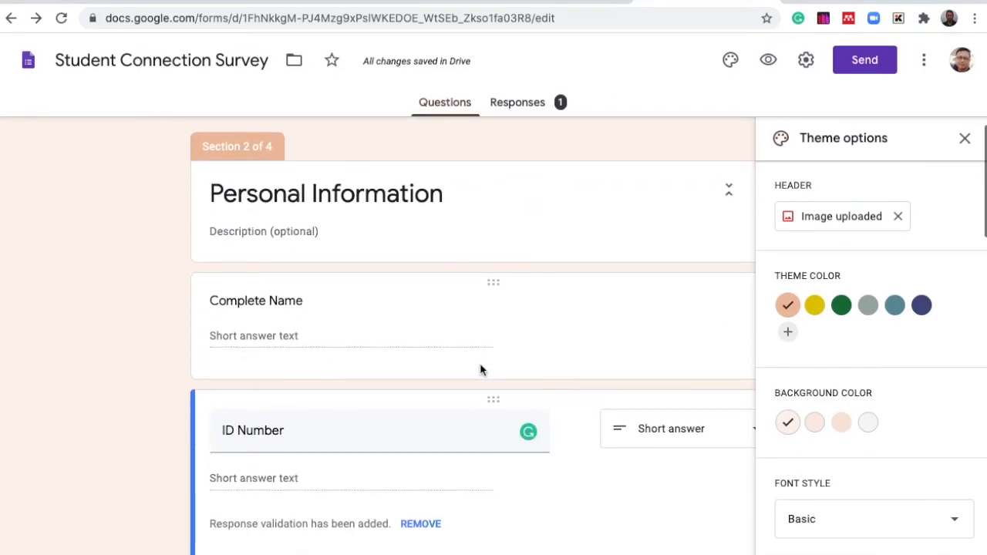
{"action": "scroll", "coordinate": [480, 366], "scroll_direction": "down", "scroll_amount": 1}
{"action": "scroll", "coordinate": [479, 363], "scroll_direction": "up", "scroll_amount": 7}
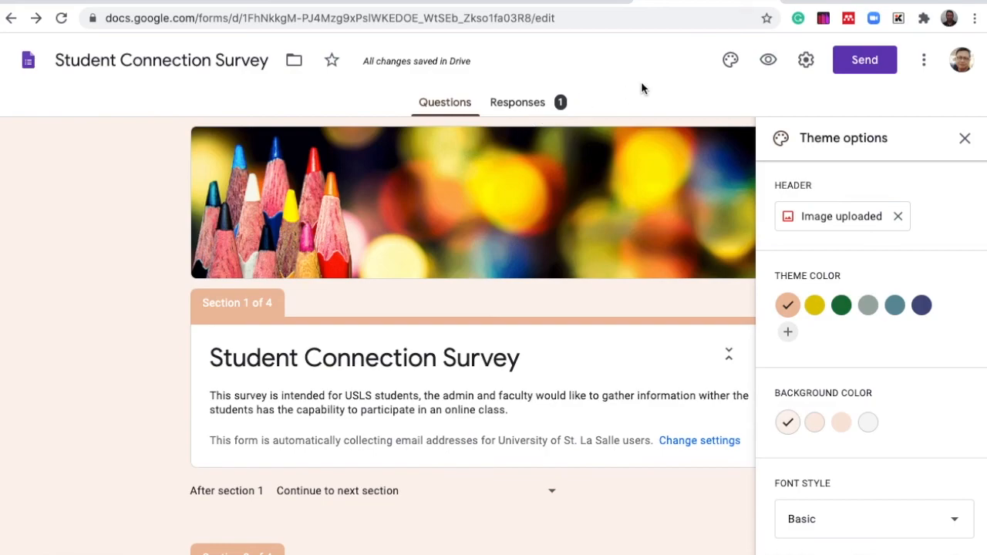
{"action": "left_click", "coordinate": [769, 61]}
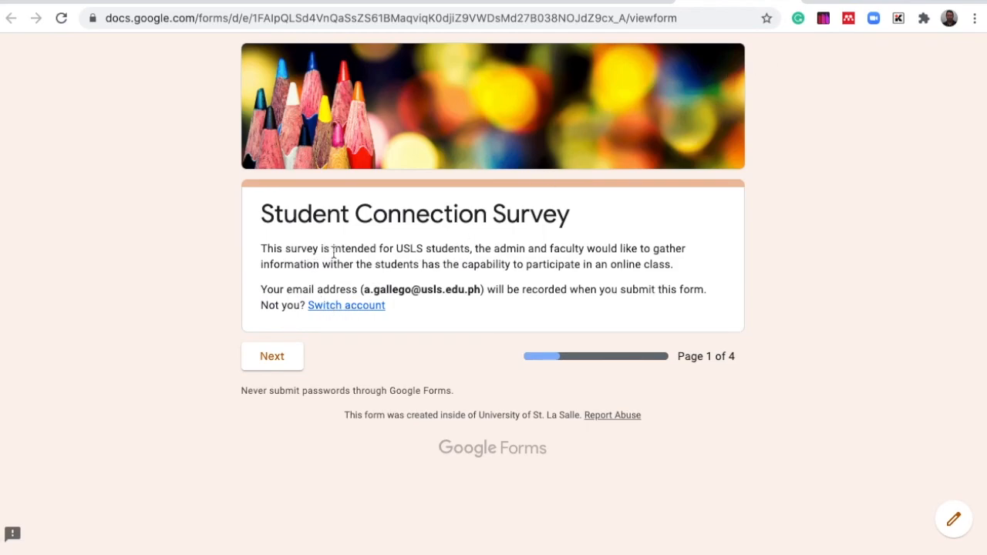
{"action": "left_click", "coordinate": [275, 357]}
{"action": "left_click", "coordinate": [264, 359]}
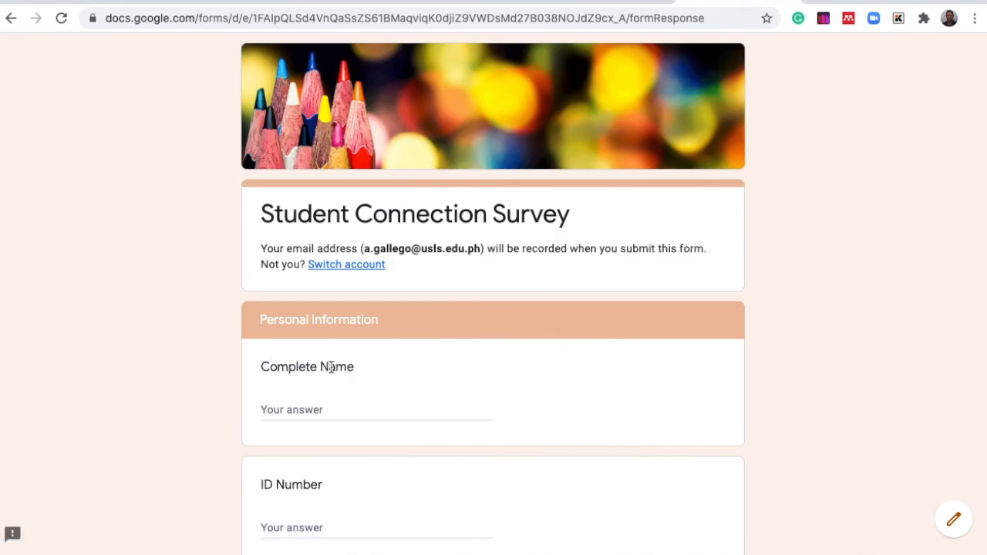
{"action": "scroll", "coordinate": [383, 397], "scroll_direction": "down", "scroll_amount": 3}
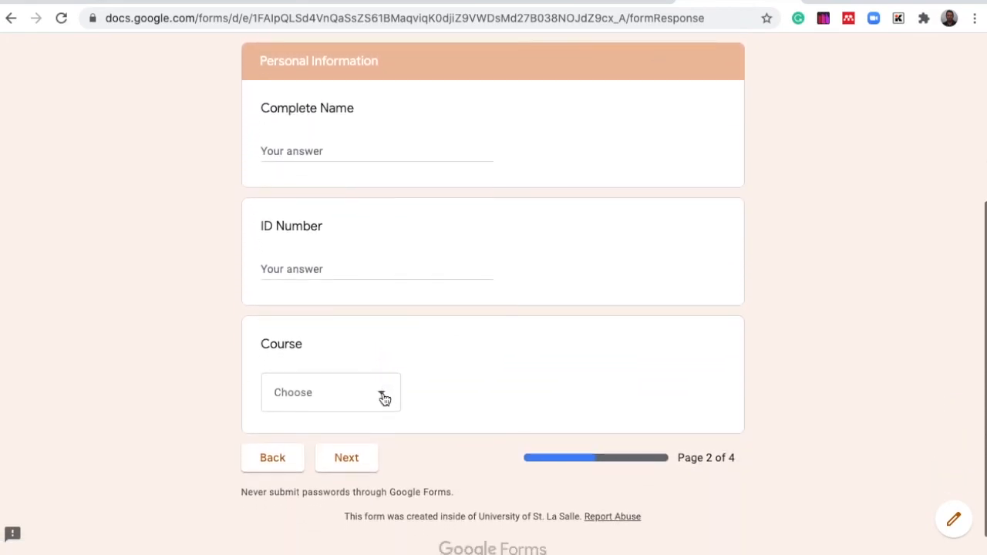
{"action": "scroll", "coordinate": [388, 390], "scroll_direction": "up", "scroll_amount": 3}
{"action": "scroll", "coordinate": [389, 391], "scroll_direction": "up", "scroll_amount": 1}
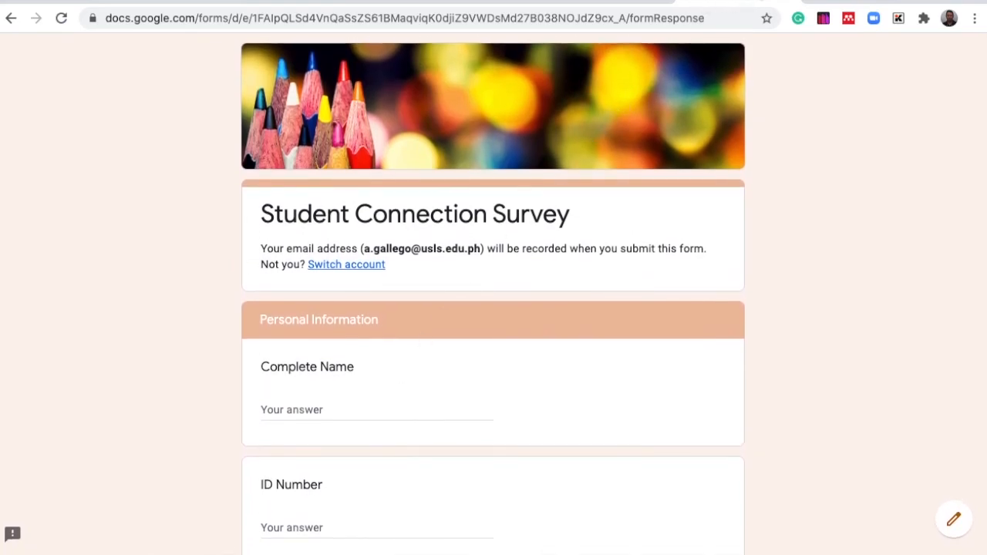
{"action": "left_click", "coordinate": [792, 1]}
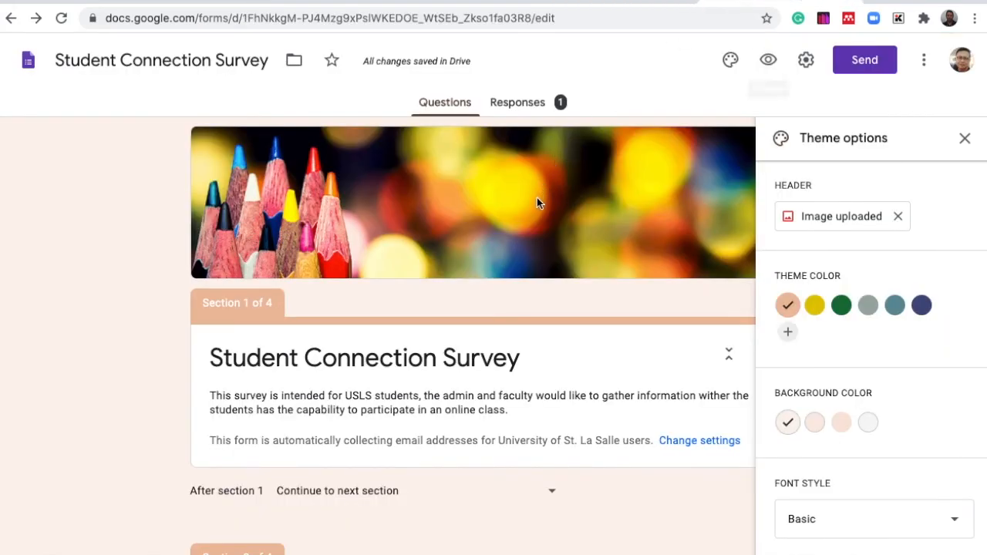
- Turn on response receipts under collecting email addresses in the general settings and save
{"action": "left_click", "coordinate": [802, 59]}
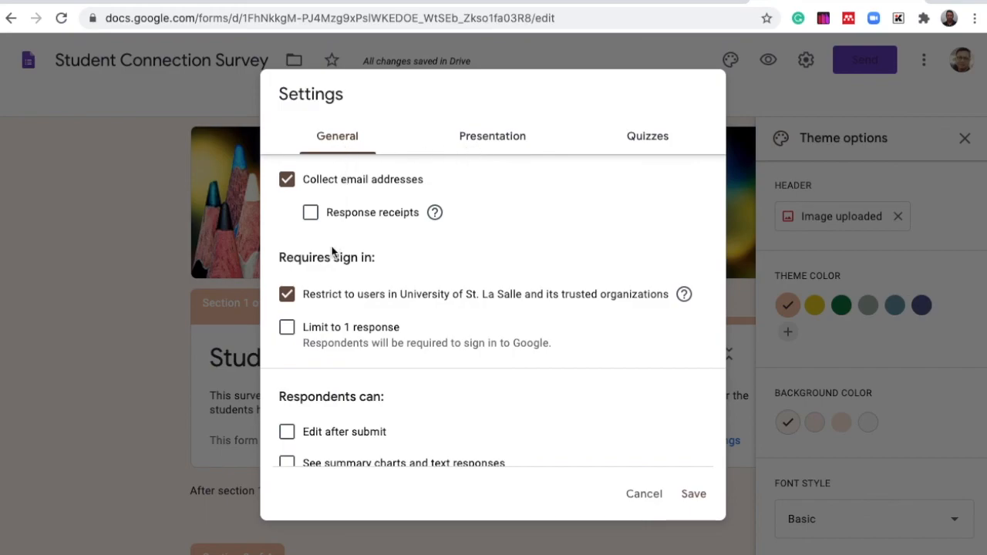
{"action": "left_click", "coordinate": [311, 212]}
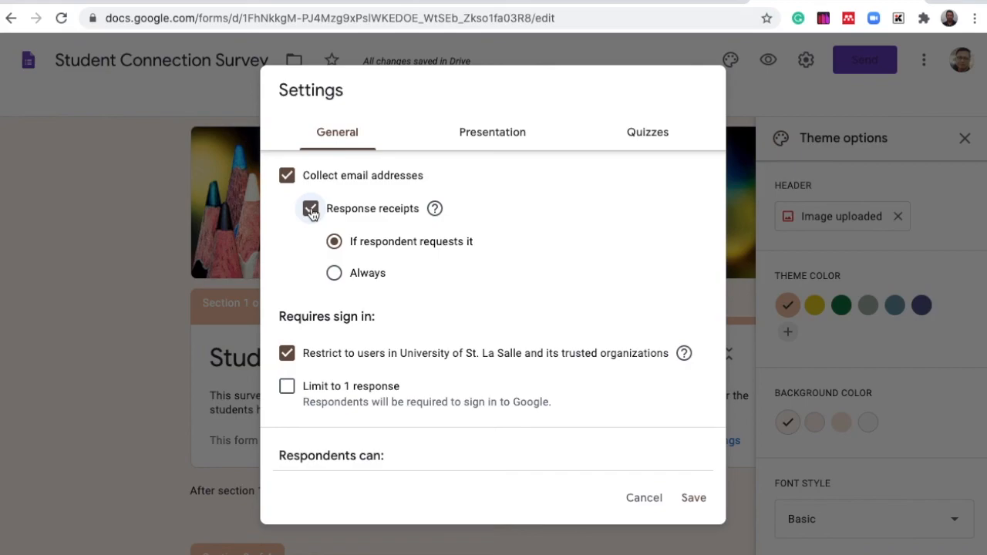
{"action": "left_click", "coordinate": [495, 137]}
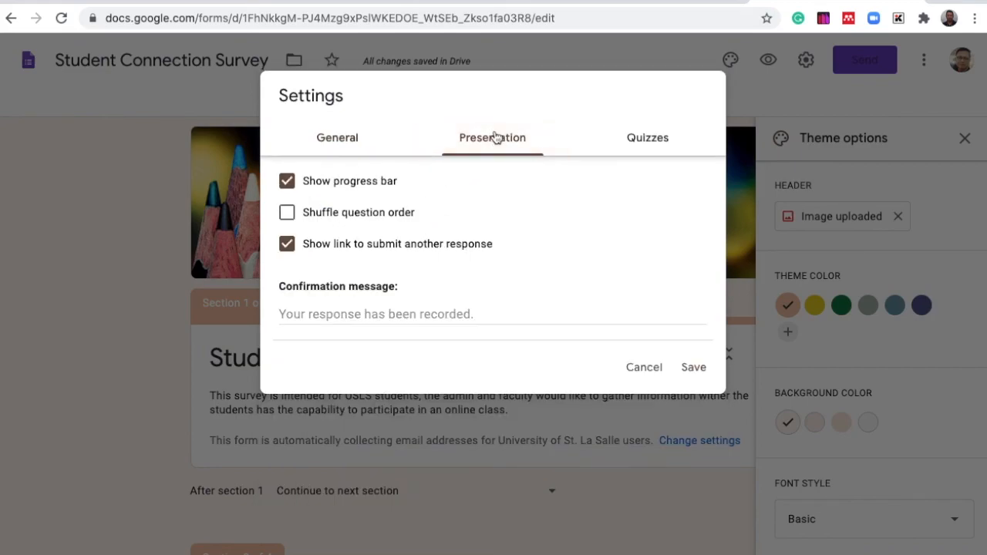
{"action": "left_click", "coordinate": [645, 138]}
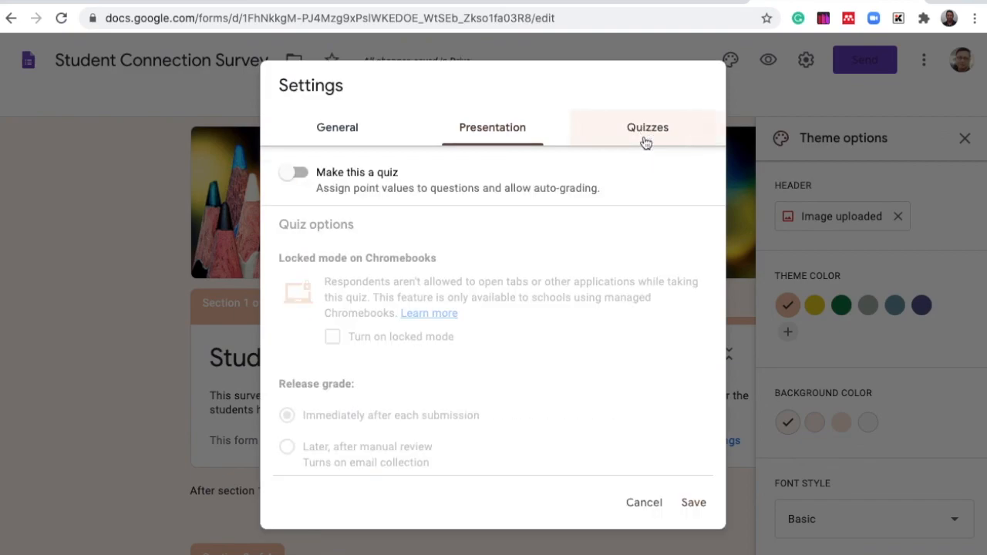
{"action": "left_click", "coordinate": [331, 132]}
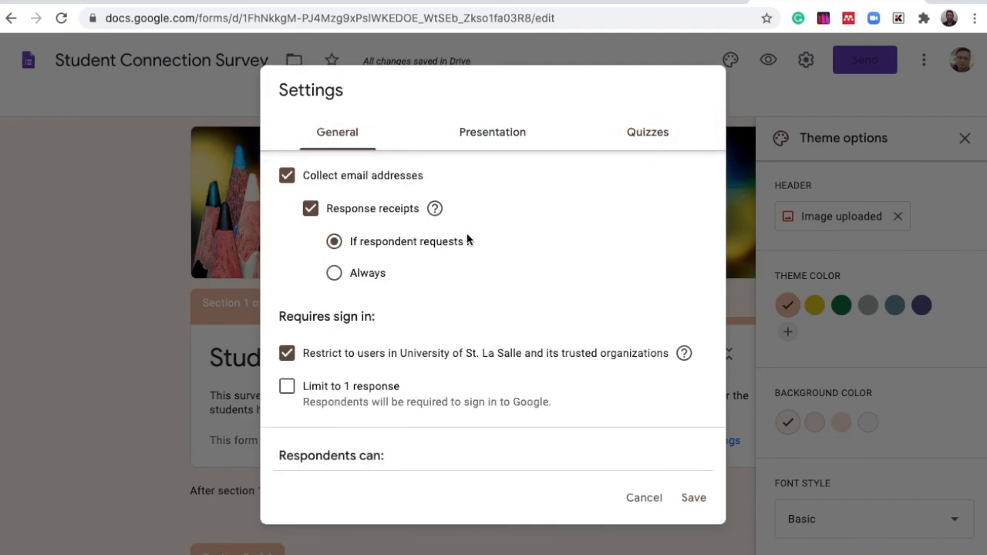
{"action": "left_click", "coordinate": [693, 497]}
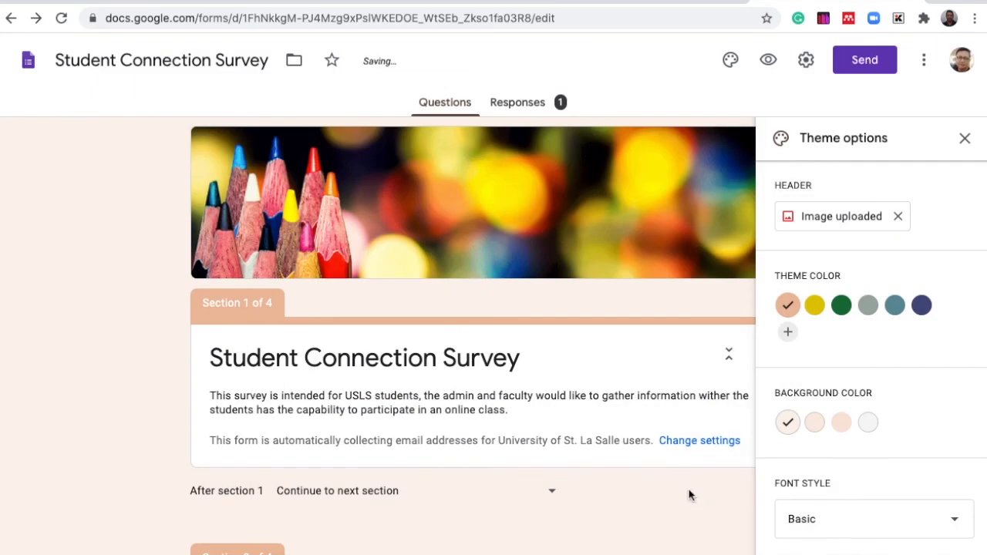
- Preview the form again and page through all four sections to the final submit page
{"action": "scroll", "coordinate": [546, 278], "scroll_direction": "down", "scroll_amount": 6}
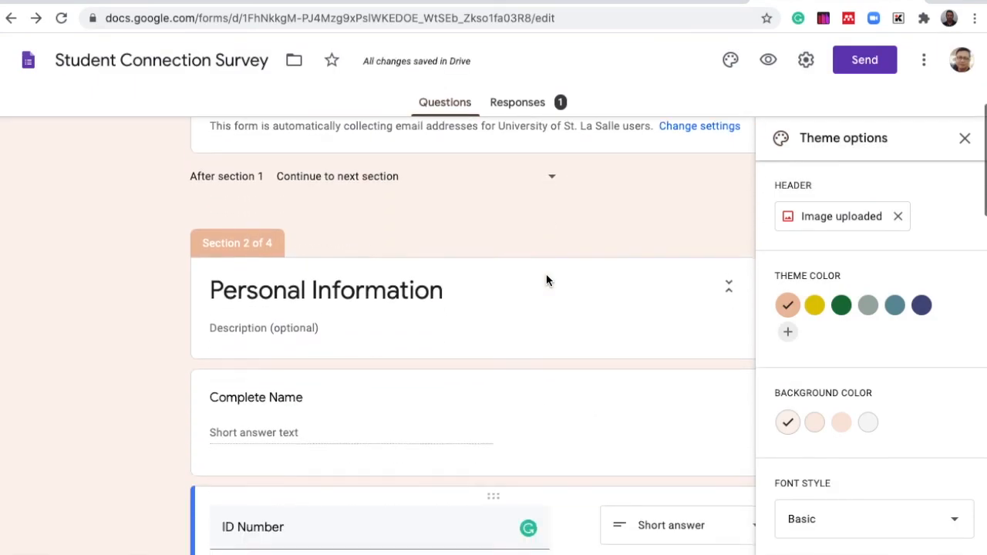
{"action": "scroll", "coordinate": [546, 280], "scroll_direction": "up", "scroll_amount": 1}
{"action": "scroll", "coordinate": [546, 280], "scroll_direction": "down", "scroll_amount": 2}
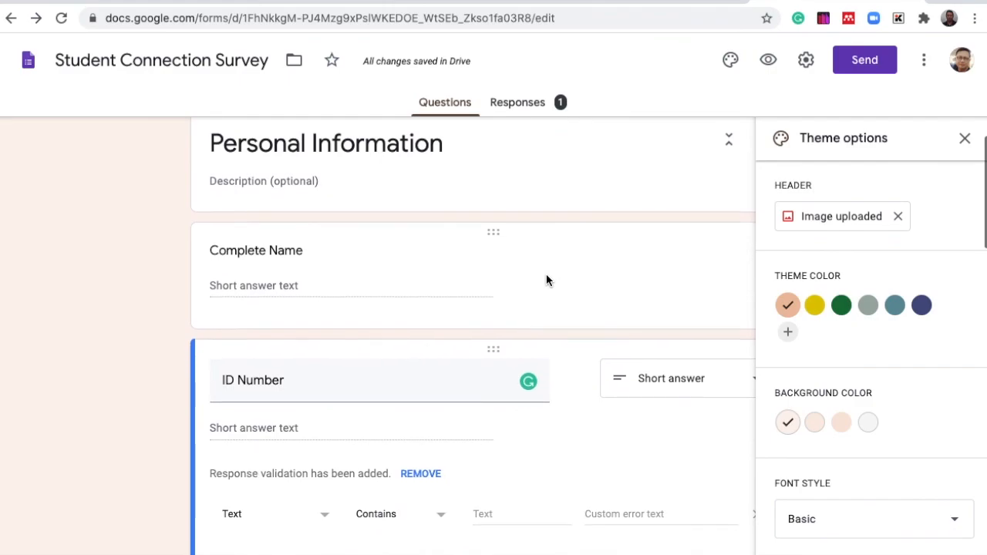
{"action": "scroll", "coordinate": [546, 280], "scroll_direction": "down", "scroll_amount": 4}
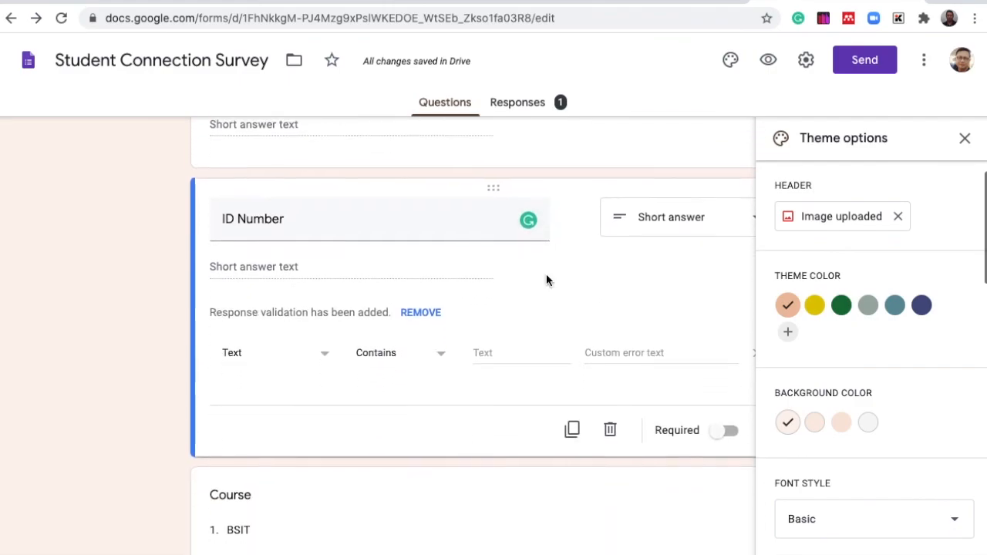
{"action": "scroll", "coordinate": [545, 280], "scroll_direction": "down", "scroll_amount": 5}
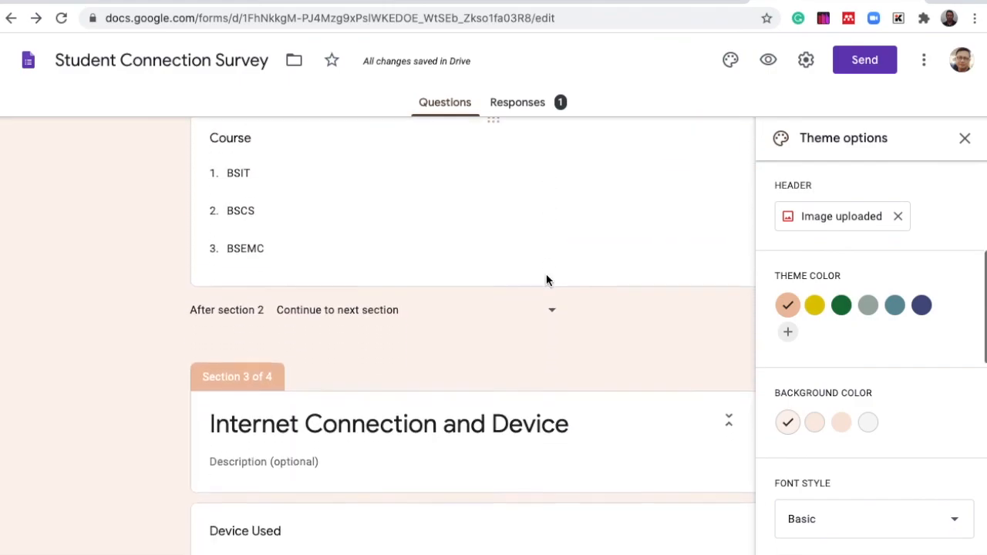
{"action": "scroll", "coordinate": [546, 275], "scroll_direction": "down", "scroll_amount": 8}
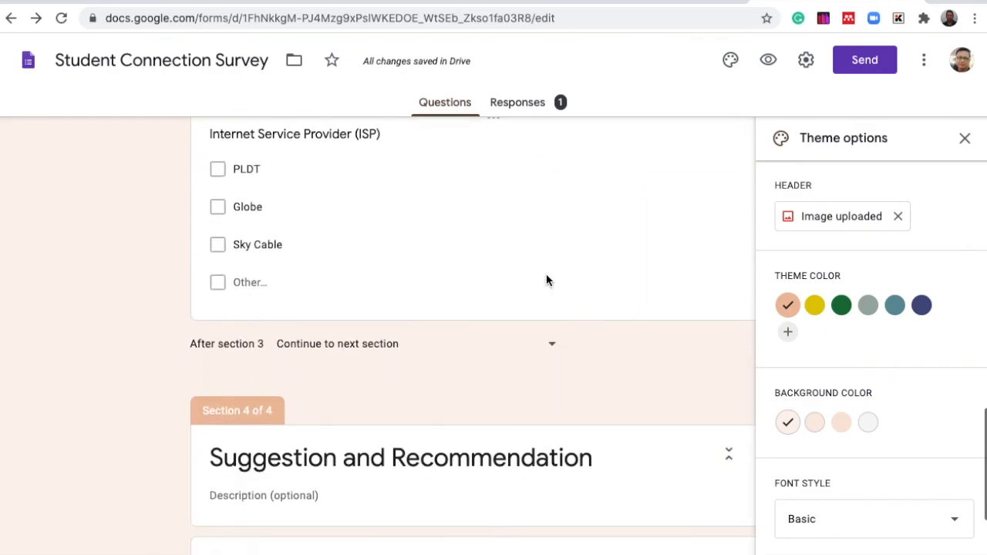
{"action": "scroll", "coordinate": [545, 278], "scroll_direction": "up", "scroll_amount": 15}
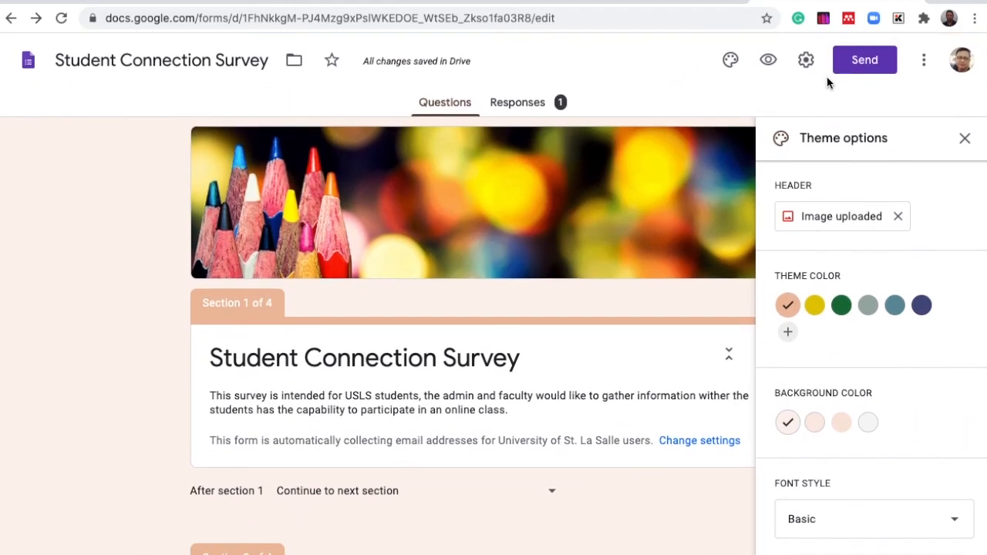
{"action": "left_click", "coordinate": [768, 62]}
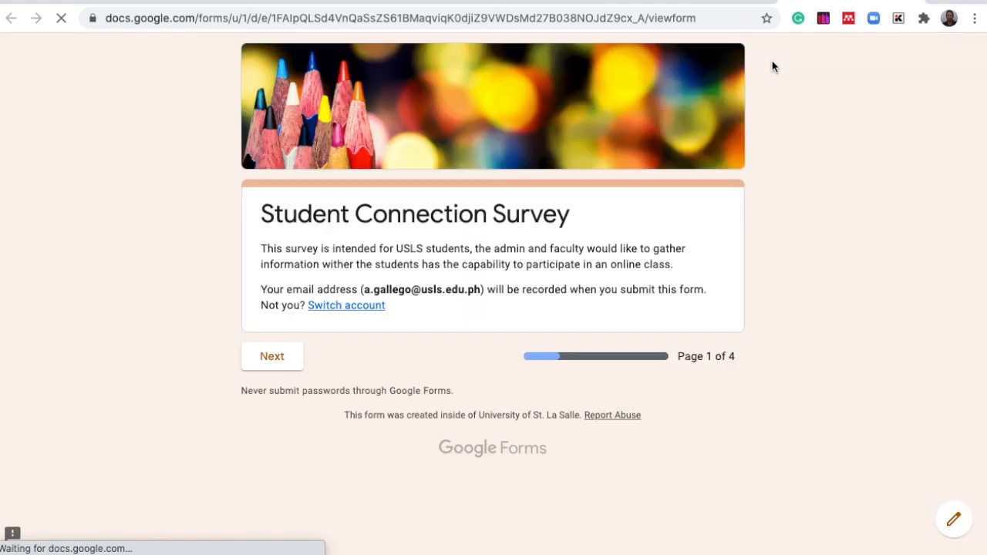
{"action": "left_click", "coordinate": [278, 358]}
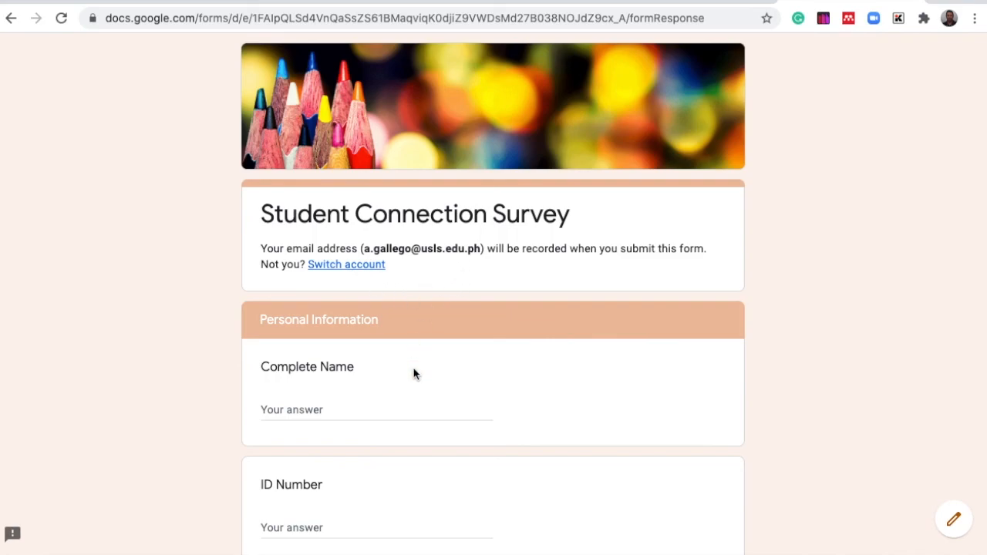
{"action": "scroll", "coordinate": [419, 401], "scroll_direction": "down", "scroll_amount": 5}
{"action": "scroll", "coordinate": [419, 401], "scroll_direction": "down", "scroll_amount": 3}
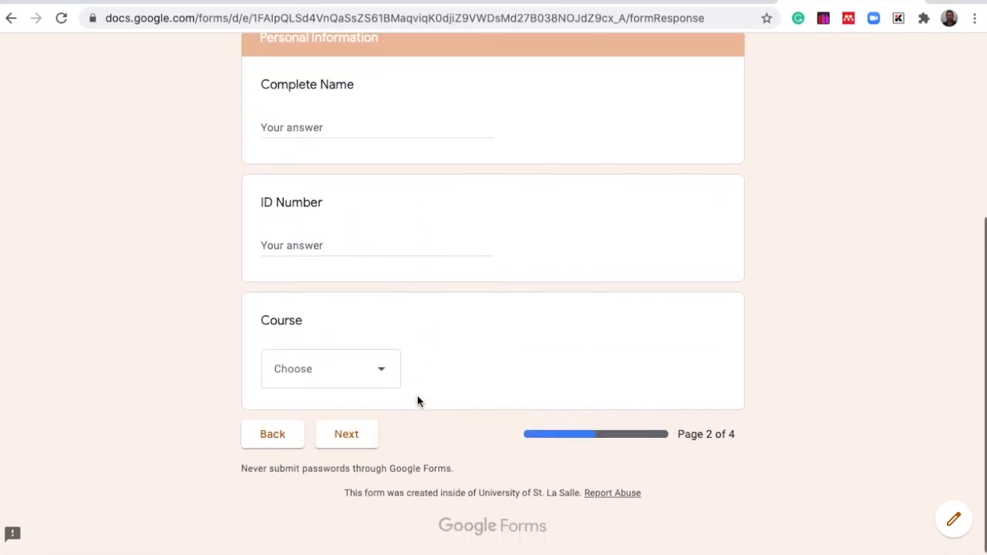
{"action": "left_click", "coordinate": [348, 433]}
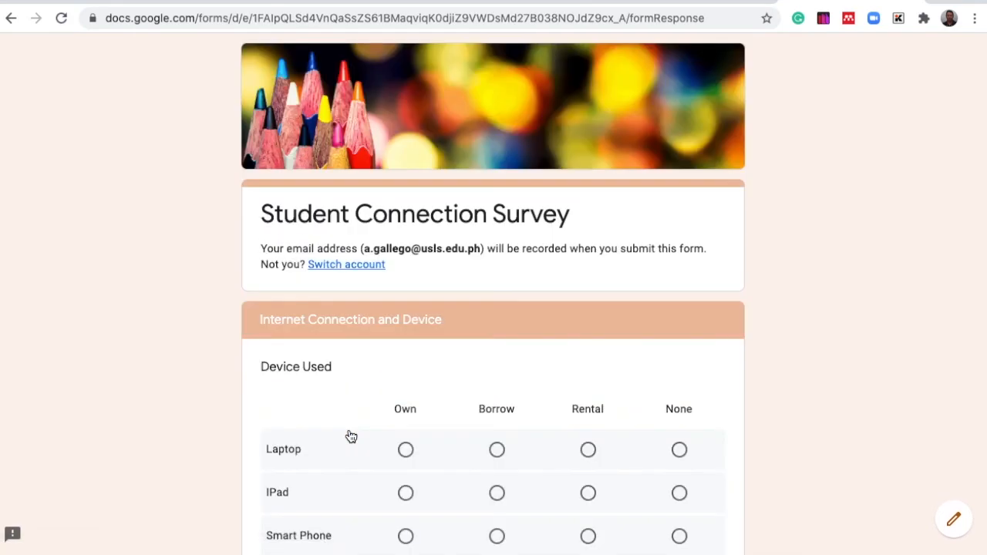
{"action": "scroll", "coordinate": [351, 436], "scroll_direction": "down", "scroll_amount": 6}
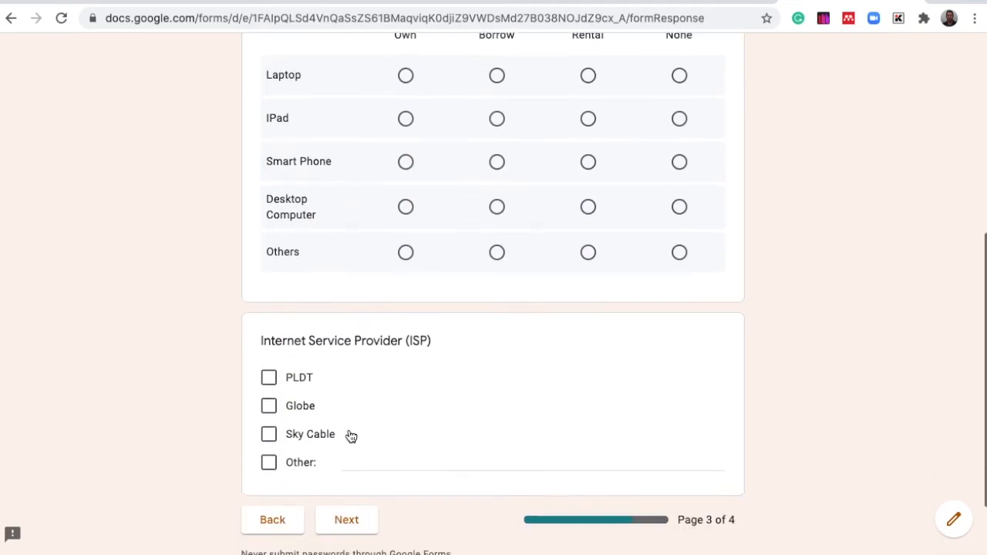
{"action": "left_click", "coordinate": [348, 433]}
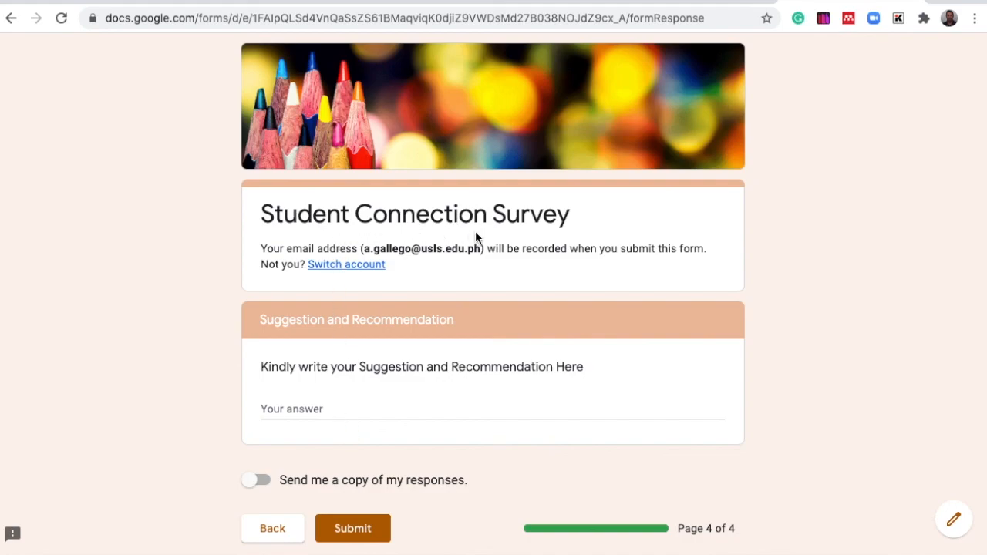
{"action": "scroll", "coordinate": [421, 428], "scroll_direction": "down", "scroll_amount": 3}
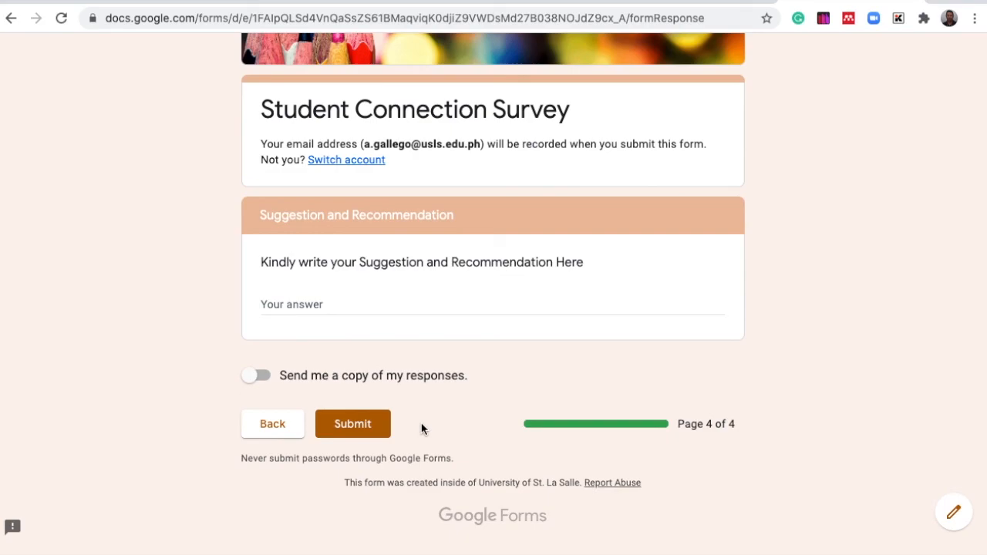
{"action": "scroll", "coordinate": [421, 429], "scroll_direction": "up", "scroll_amount": 3}
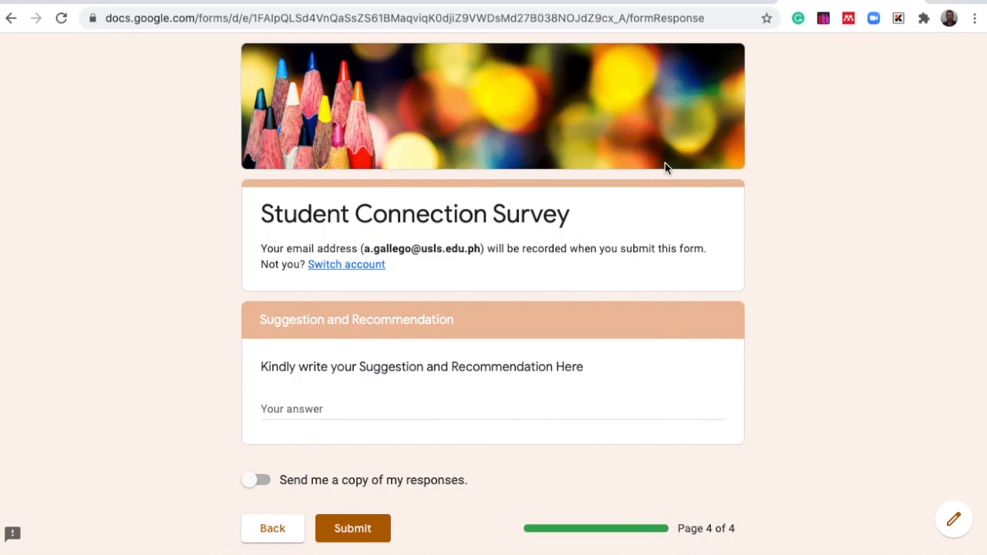
{"action": "scroll", "coordinate": [664, 165], "scroll_direction": "down", "scroll_amount": 3}
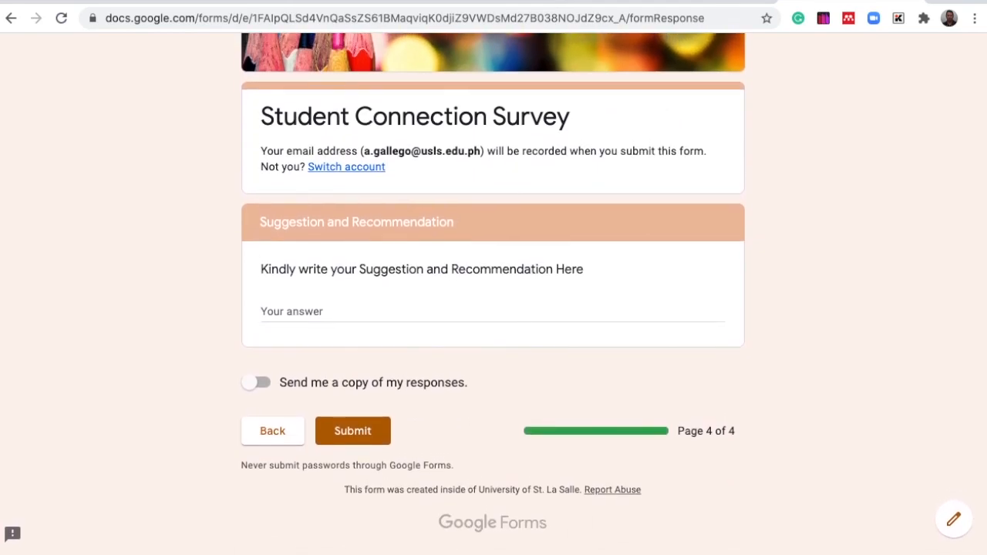